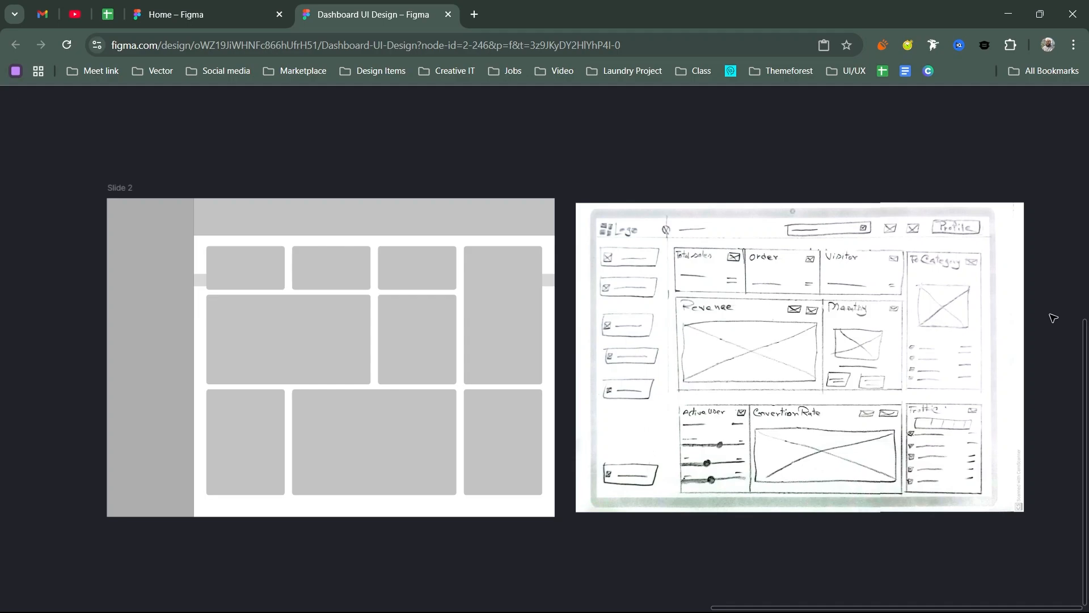
# Step: Show the editor interface and review the file's local text, color, effect and layout guide styles
pyautogui.hotkey('ctrl', '\\')
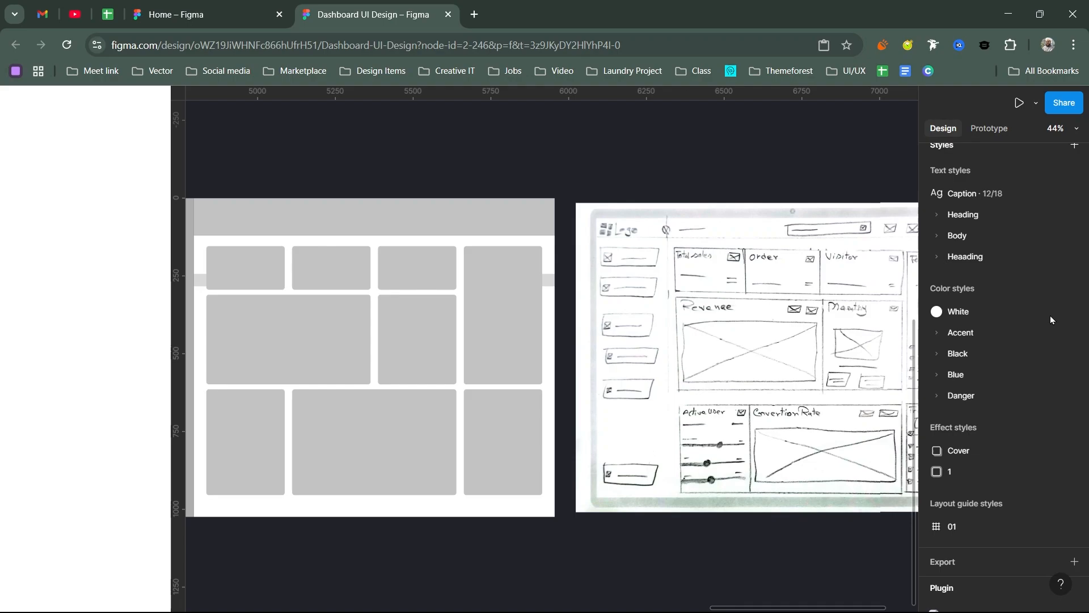
pyautogui.scroll(4, 968, 194)
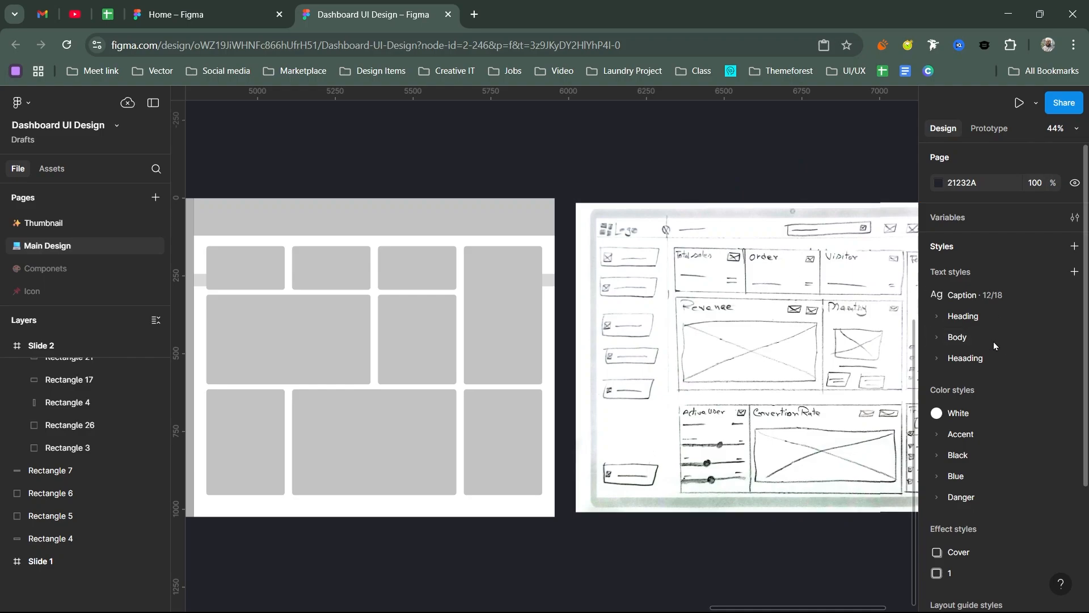
pyautogui.scroll(-5, 992, 342)
pyautogui.scroll(5, 974, 369)
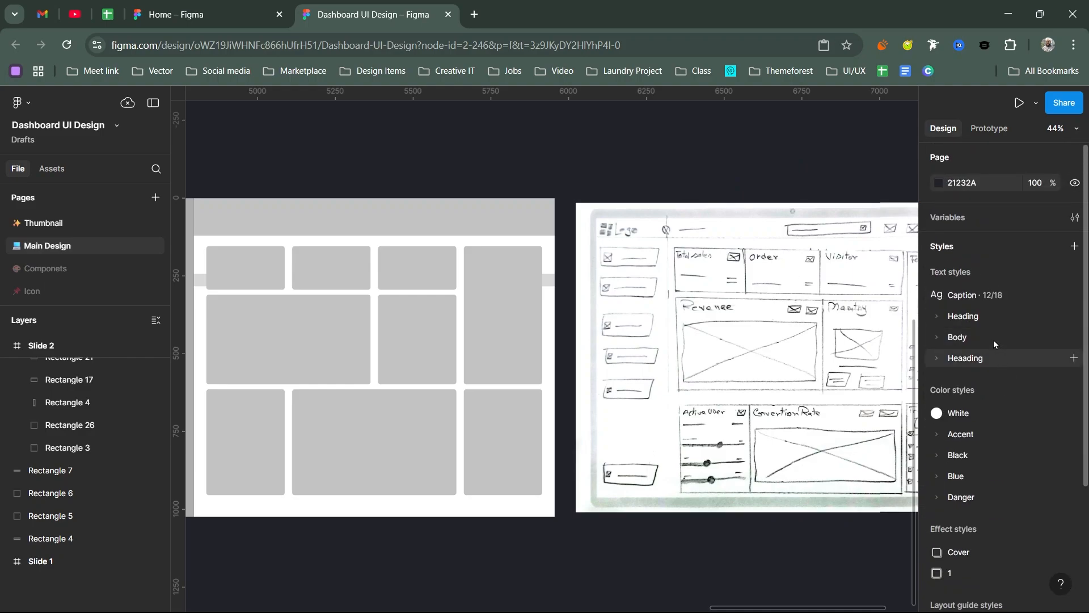
pyautogui.scroll(-3, 965, 386)
pyautogui.scroll(-1, 964, 386)
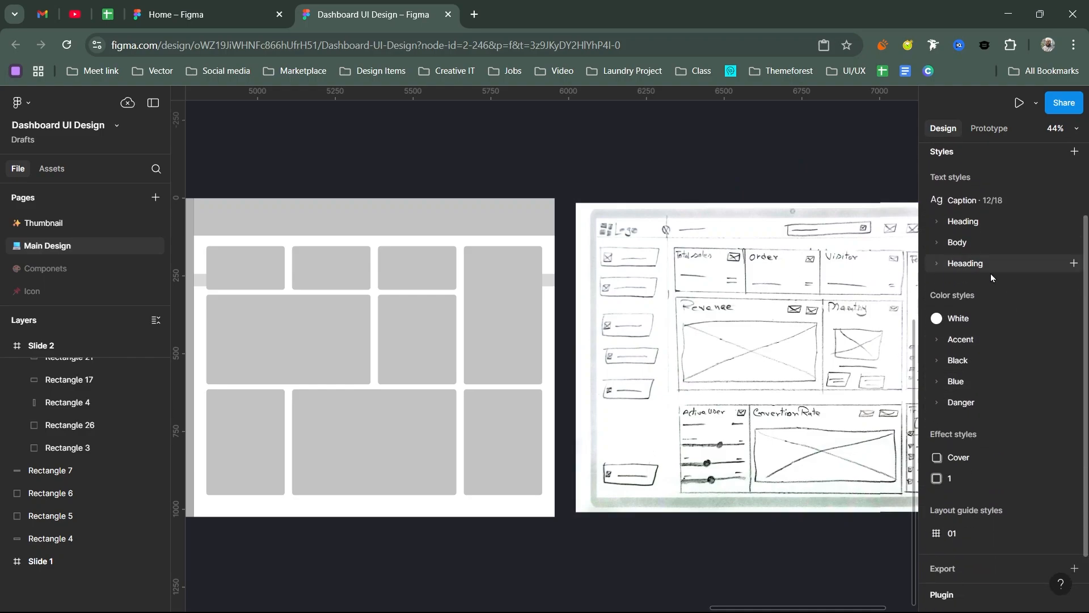
pyautogui.scroll(4, 991, 273)
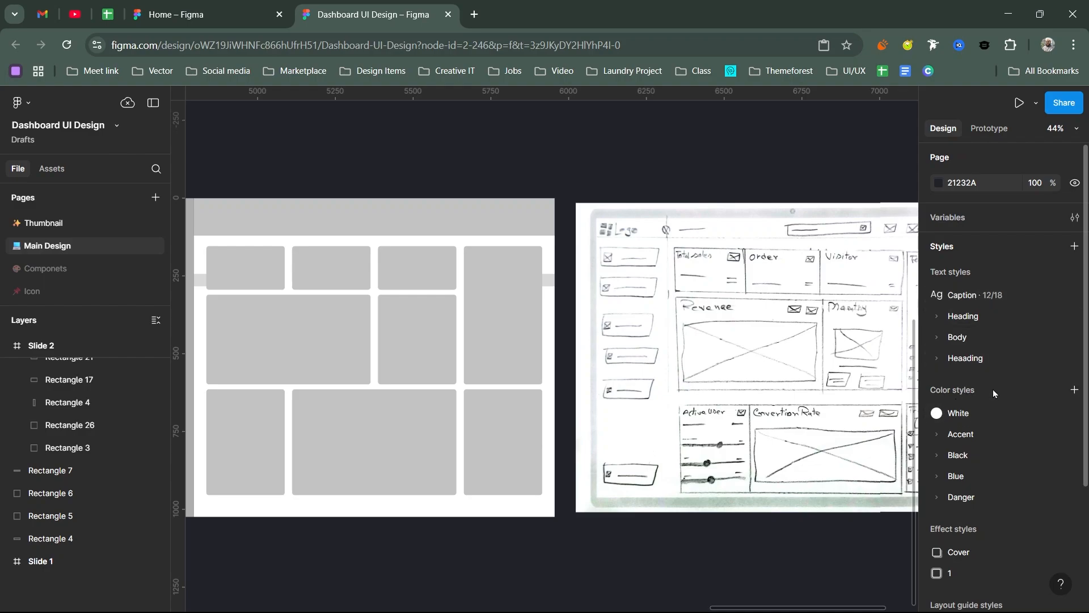
pyautogui.scroll(-2, 987, 425)
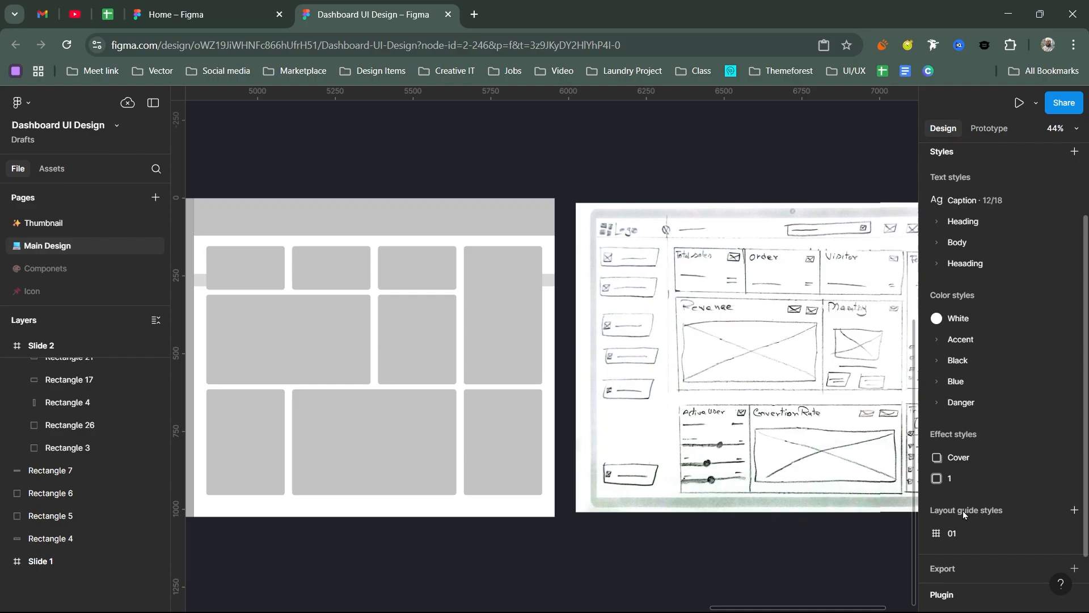
pyautogui.scroll(2, 986, 516)
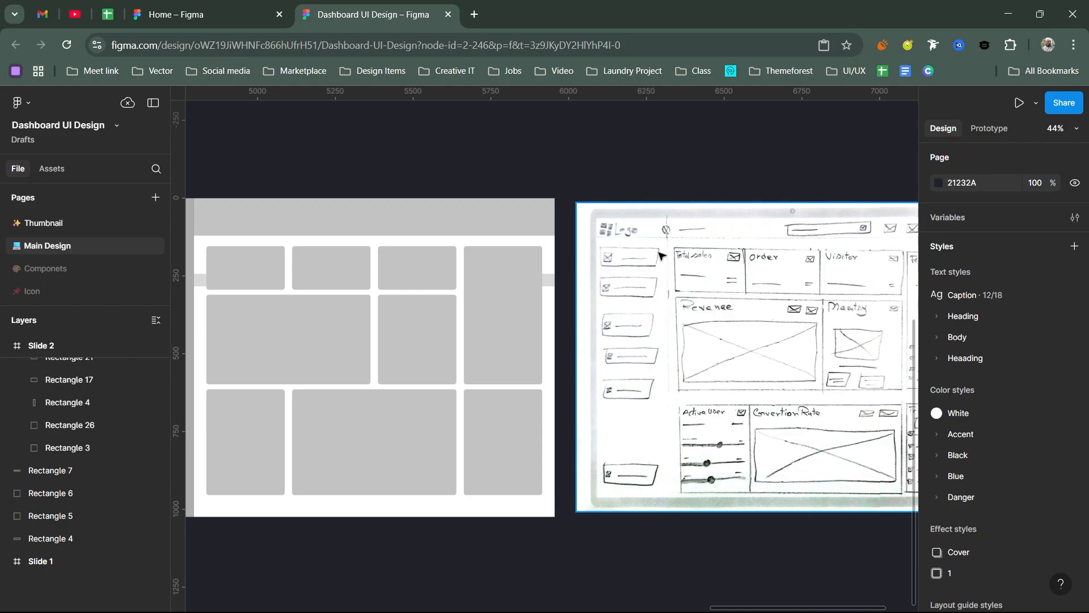
# Step: Add a text layer reading "Design System" on the empty canvas above the scanned sketch
pyautogui.click(617, 150)
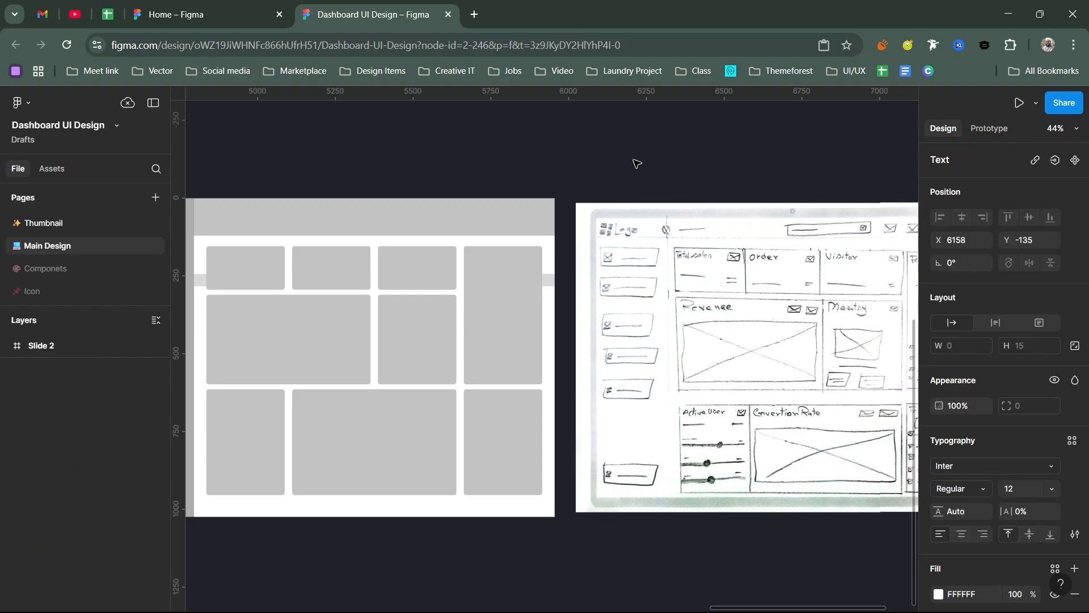
pyautogui.scroll(5, 629, 167)
pyautogui.scroll(5, 630, 178)
pyautogui.write('Design System')
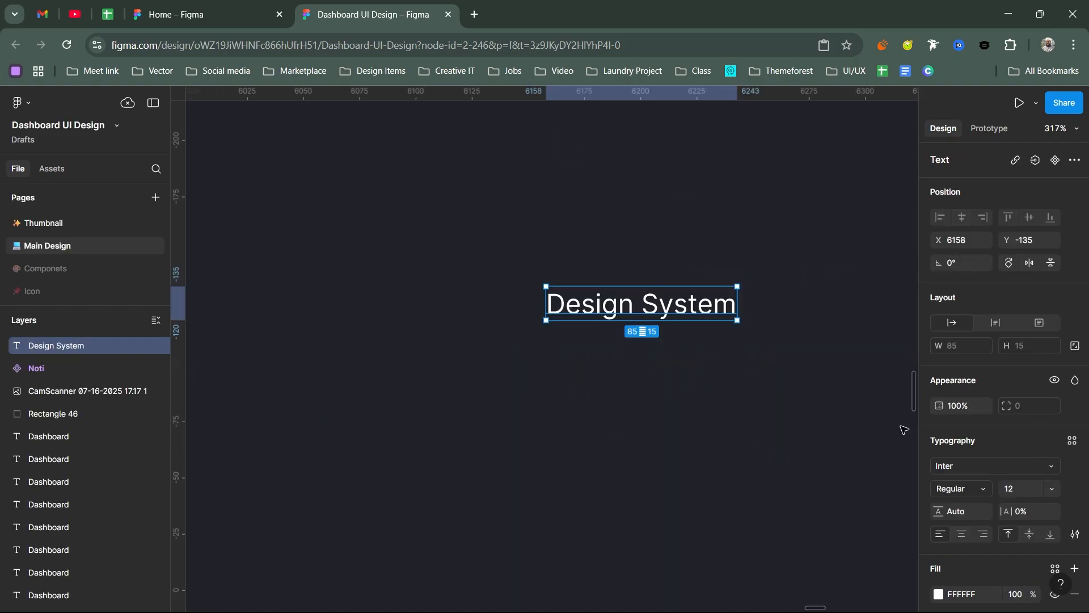
# Step: Apply the Heading/H1 text style to the Design System text and move it to about X 5937, Y -236
pyautogui.click(1071, 440)
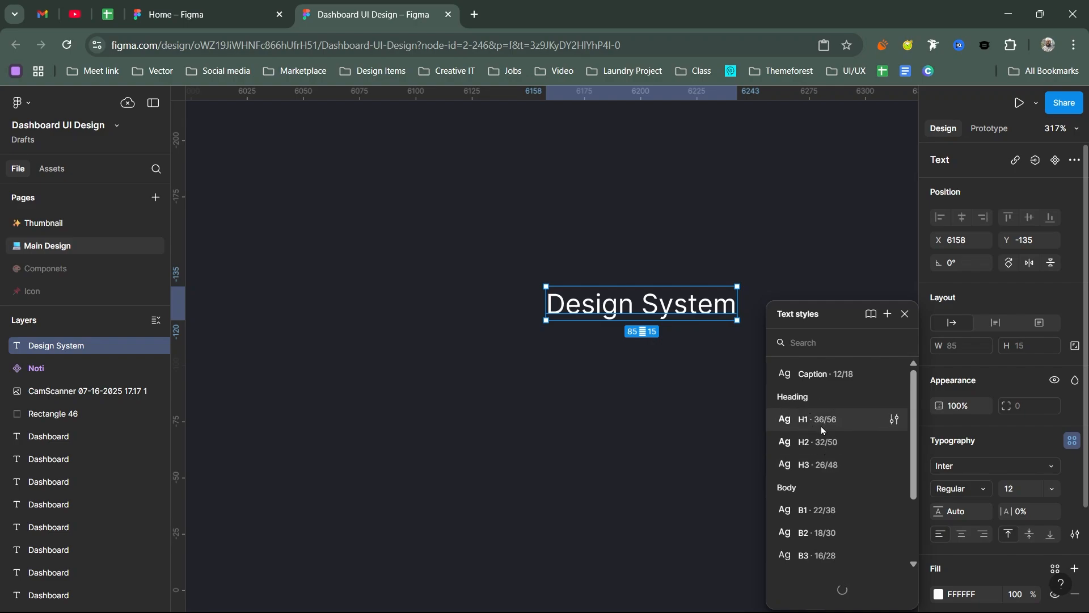
pyautogui.click(836, 423)
pyautogui.moveTo(762, 382); pyautogui.dragTo(516, 363)
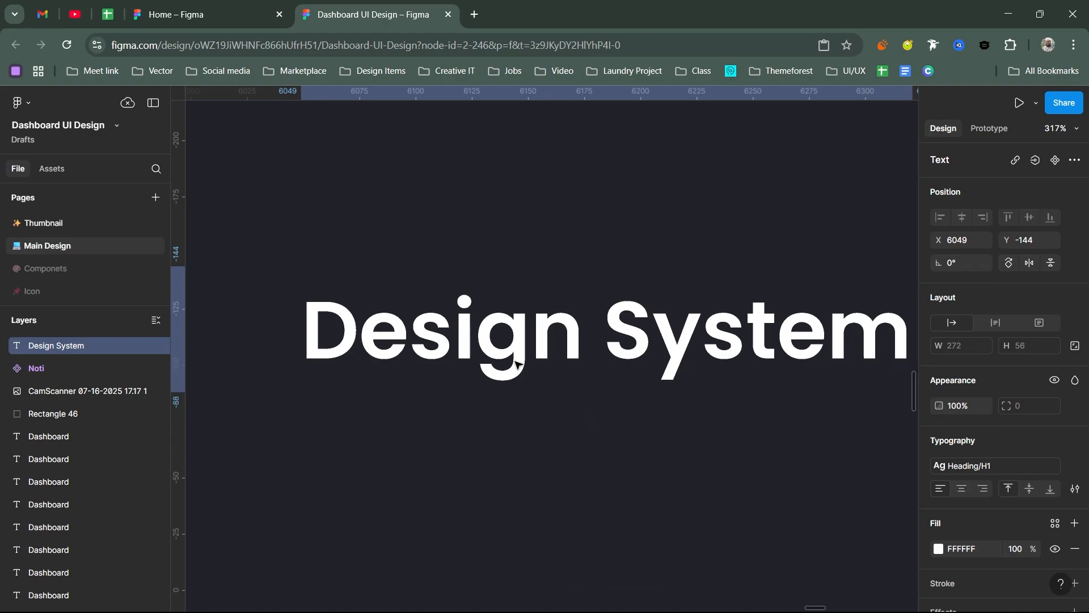
pyautogui.scroll(-3, 516, 363)
pyautogui.moveTo(674, 369); pyautogui.dragTo(671, 337)
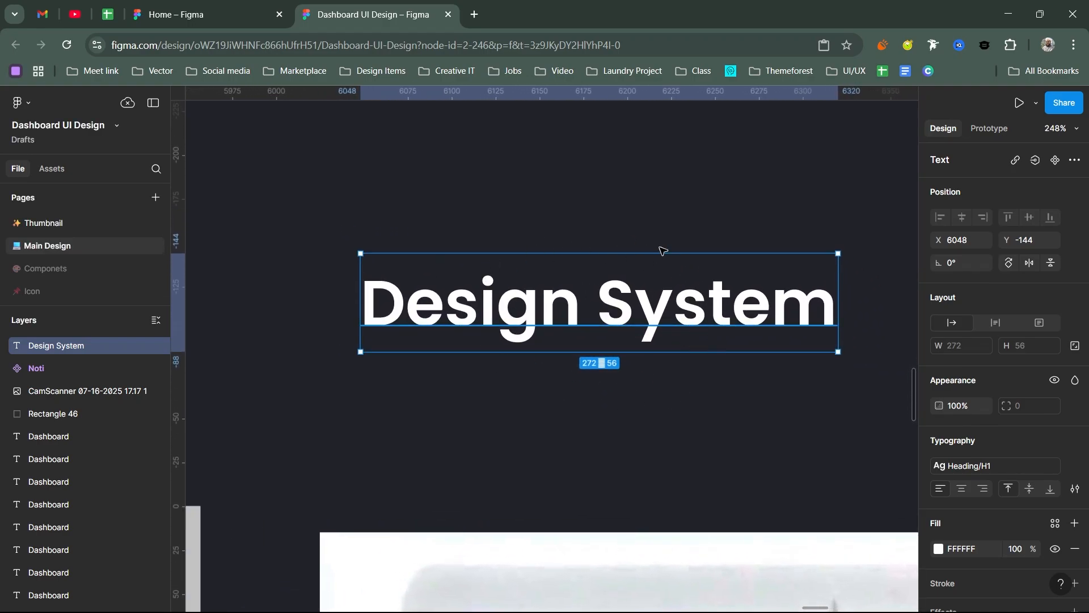
pyautogui.scroll(-2, 620, 312)
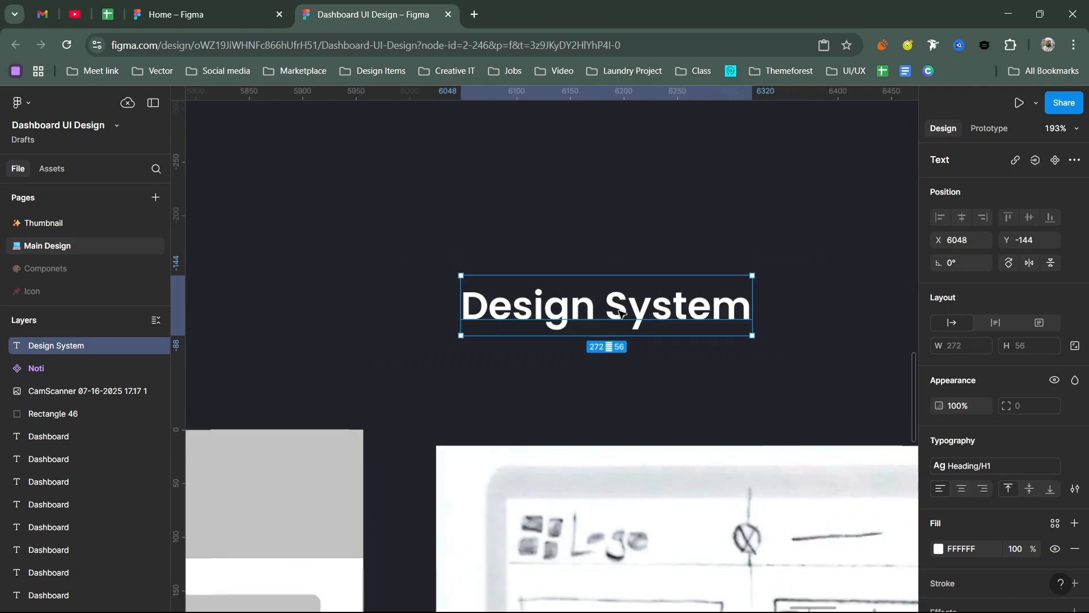
pyautogui.scroll(-5, 620, 312)
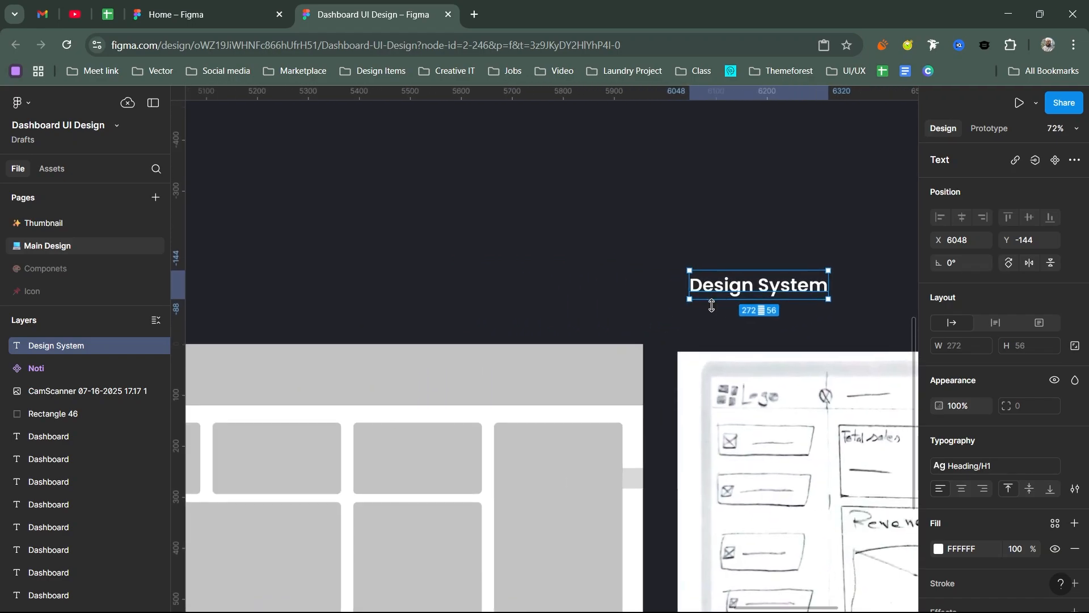
pyautogui.moveTo(733, 287); pyautogui.dragTo(626, 238)
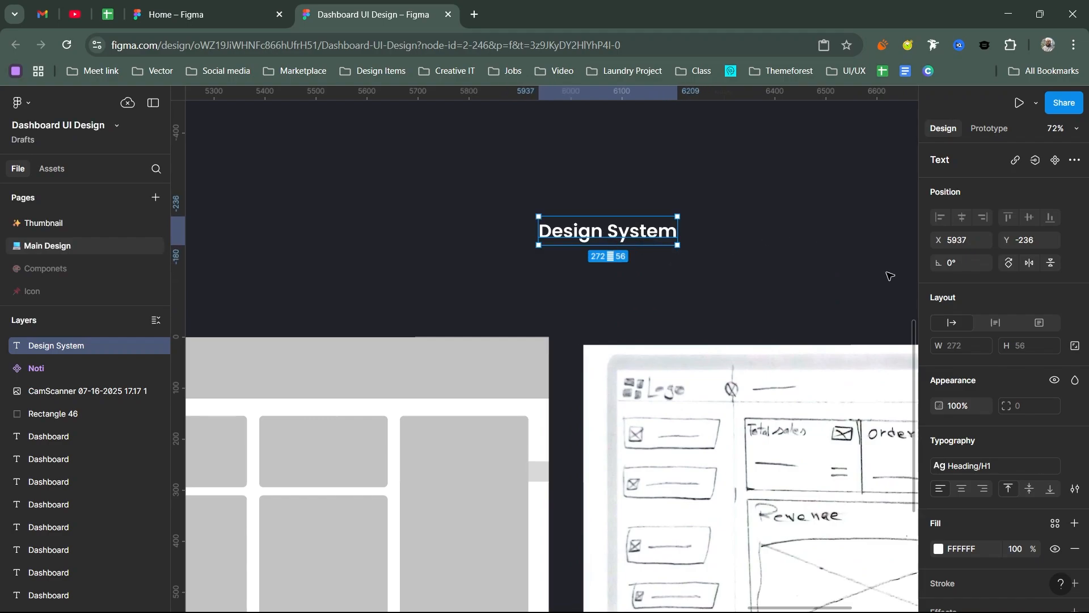
# Step: Look at the fill style libraries for the Design System text and the Accent group of the local color styles
pyautogui.scroll(-2, 1044, 454)
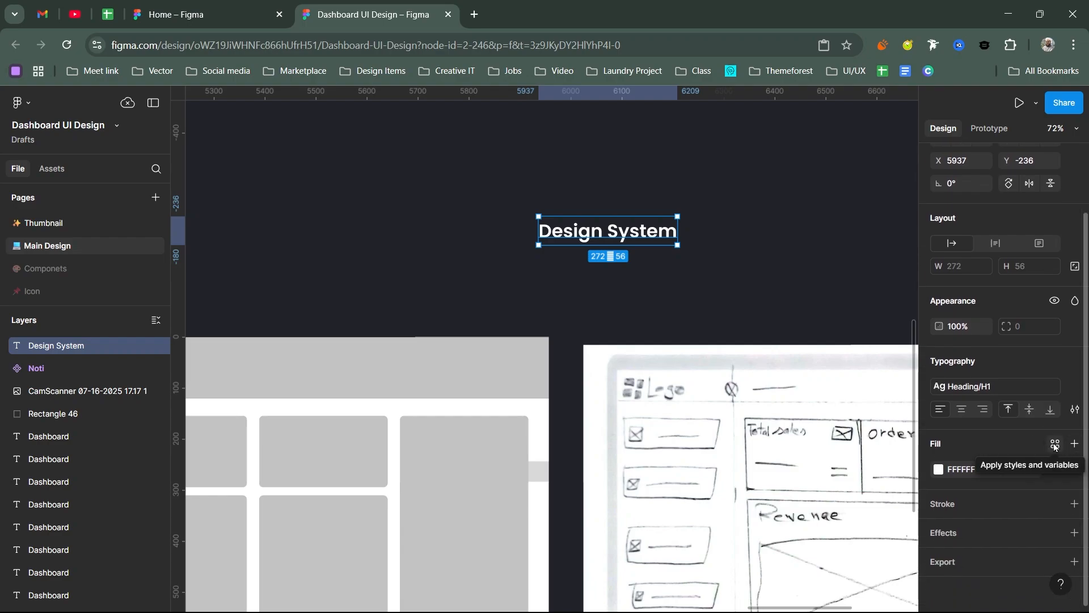
pyautogui.click(1055, 445)
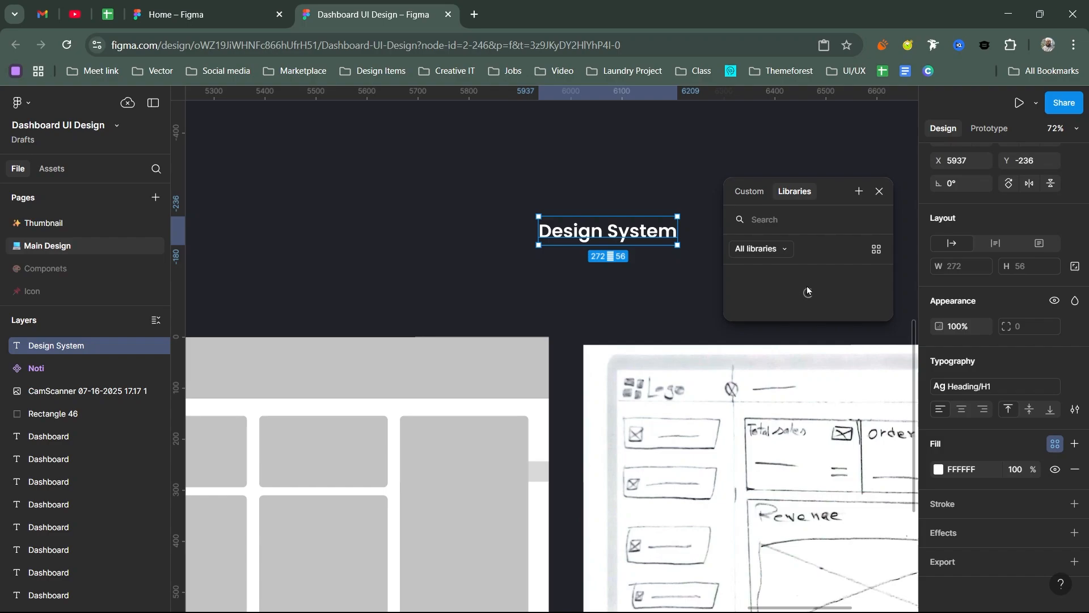
pyautogui.click(878, 191)
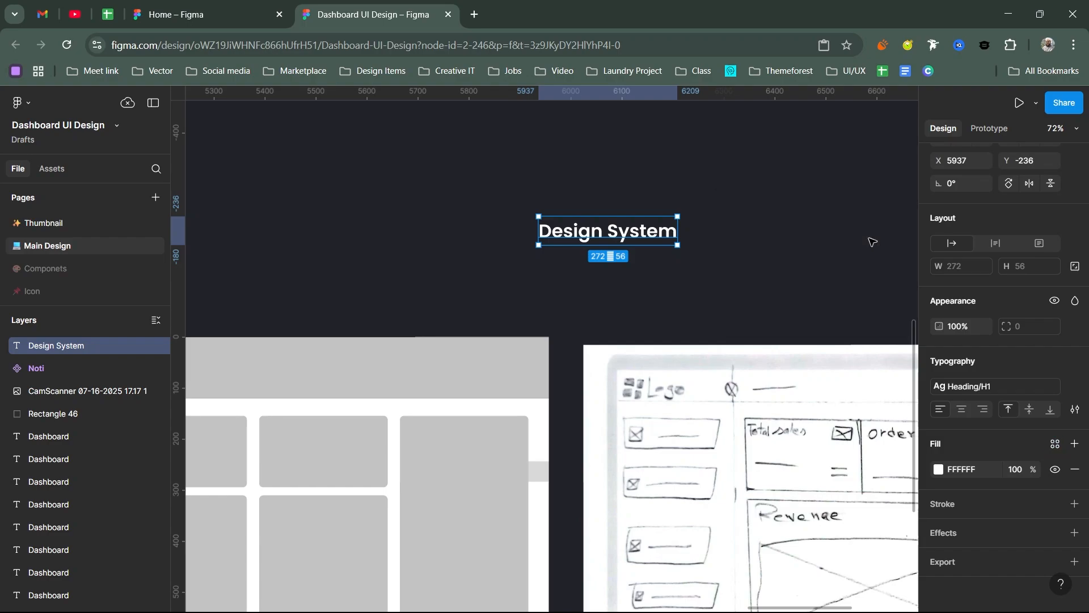
pyautogui.click(872, 242)
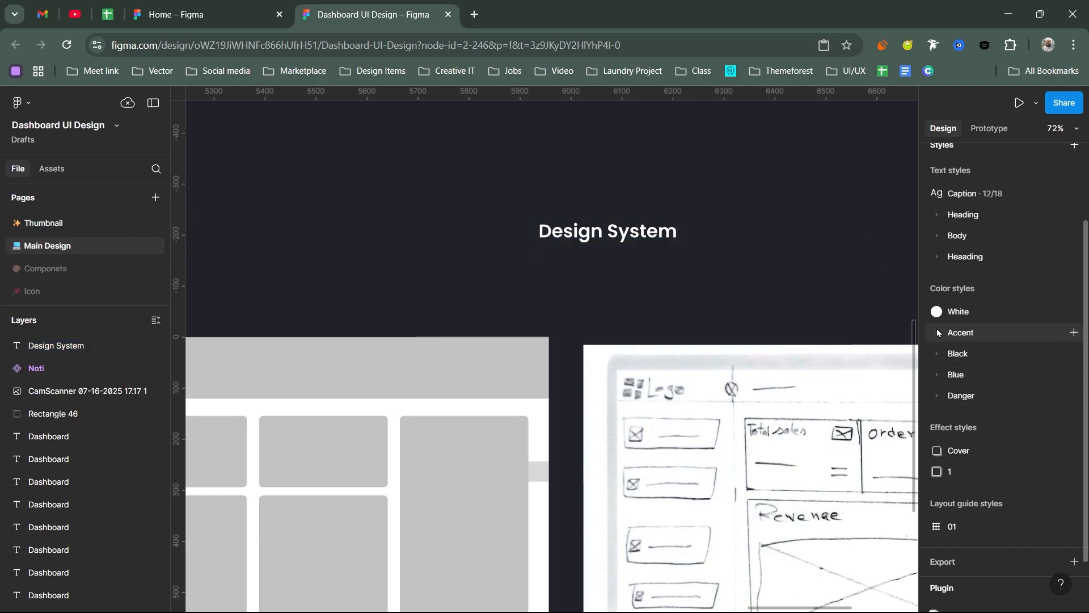
pyautogui.click(937, 332)
pyautogui.click(962, 354)
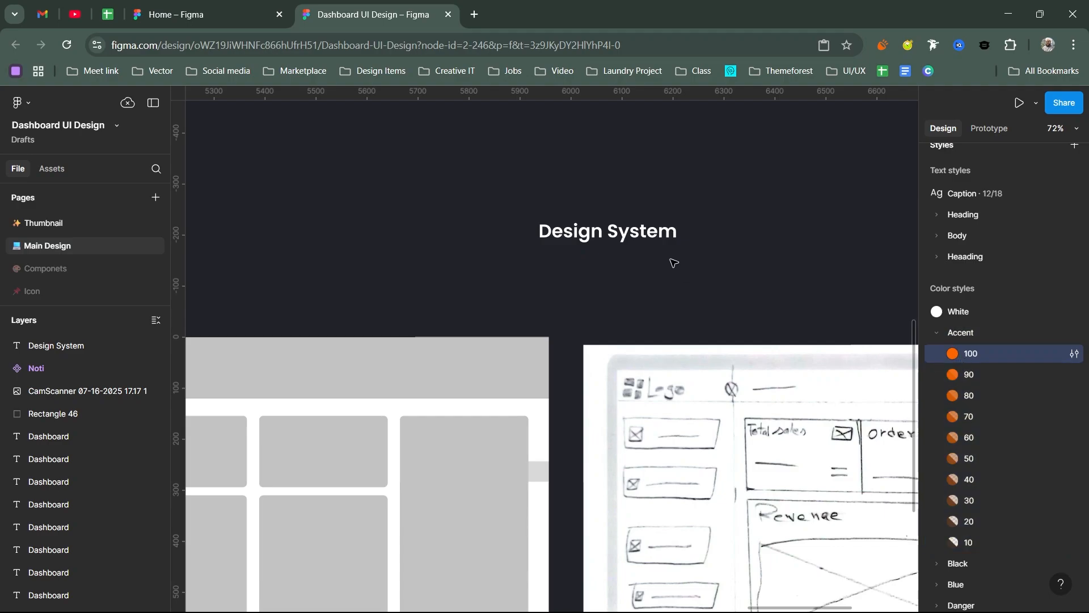
pyautogui.click(652, 236)
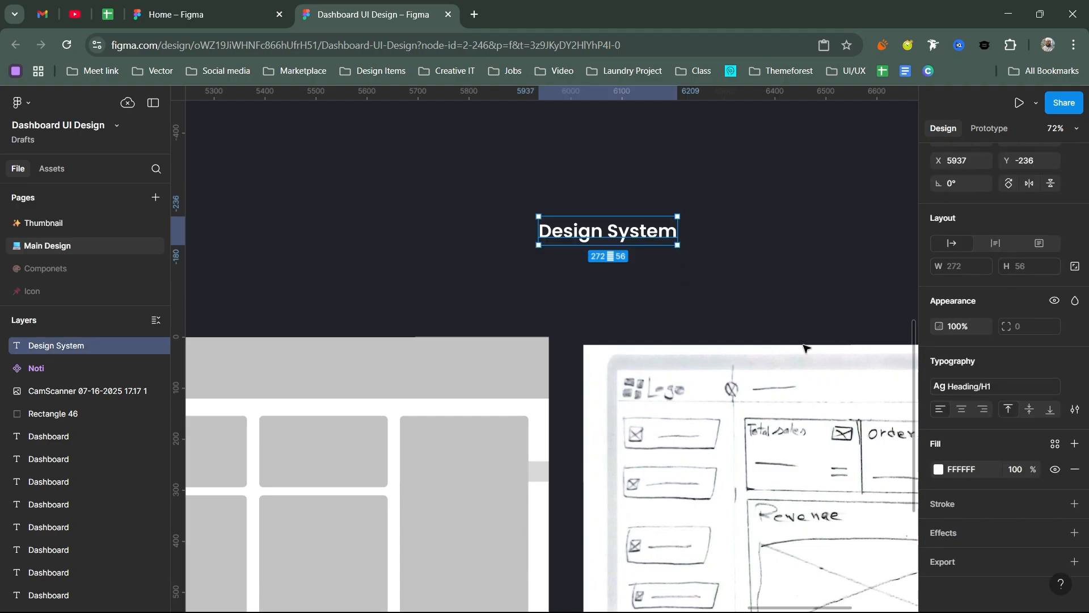
pyautogui.click(1055, 445)
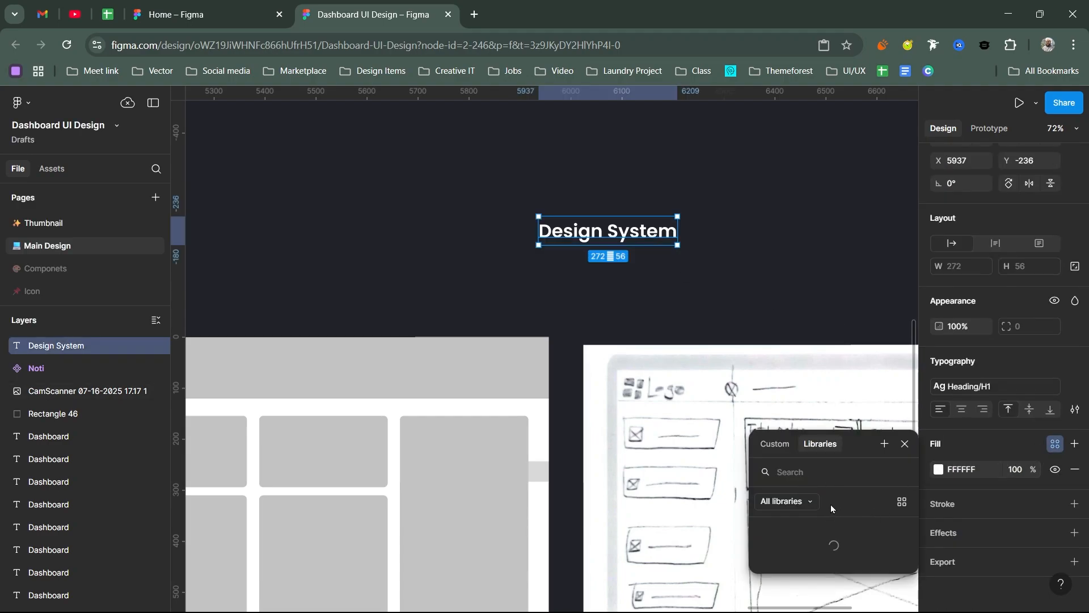
pyautogui.click(905, 443)
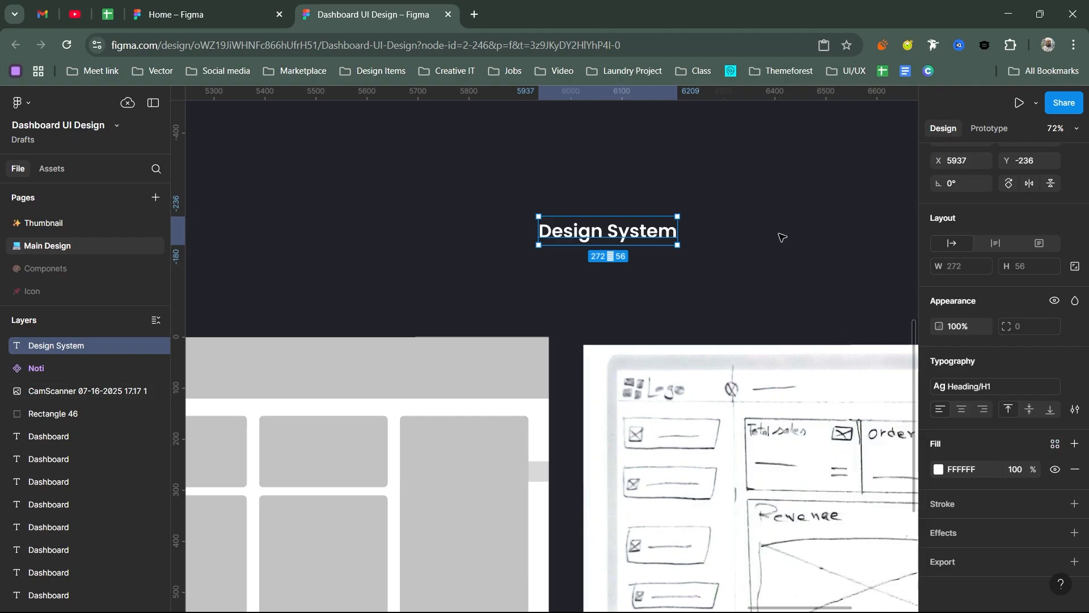
pyautogui.click(698, 265)
# Step: Move the Design System text above the gray wireframe and detach its Heading/H1 text style
pyautogui.scroll(3, 624, 241)
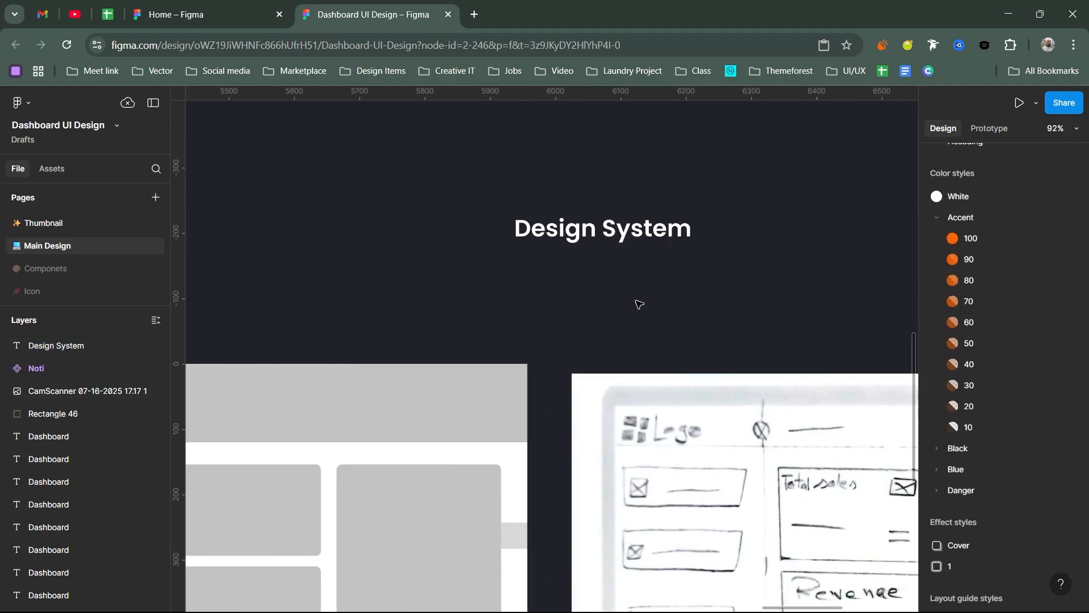
pyautogui.moveTo(601, 333); pyautogui.dragTo(751, 309)
pyautogui.scroll(-2, 627, 316)
pyautogui.moveTo(417, 316); pyautogui.dragTo(376, 372)
pyautogui.moveTo(769, 287); pyautogui.dragTo(590, 312)
pyautogui.click(1070, 386)
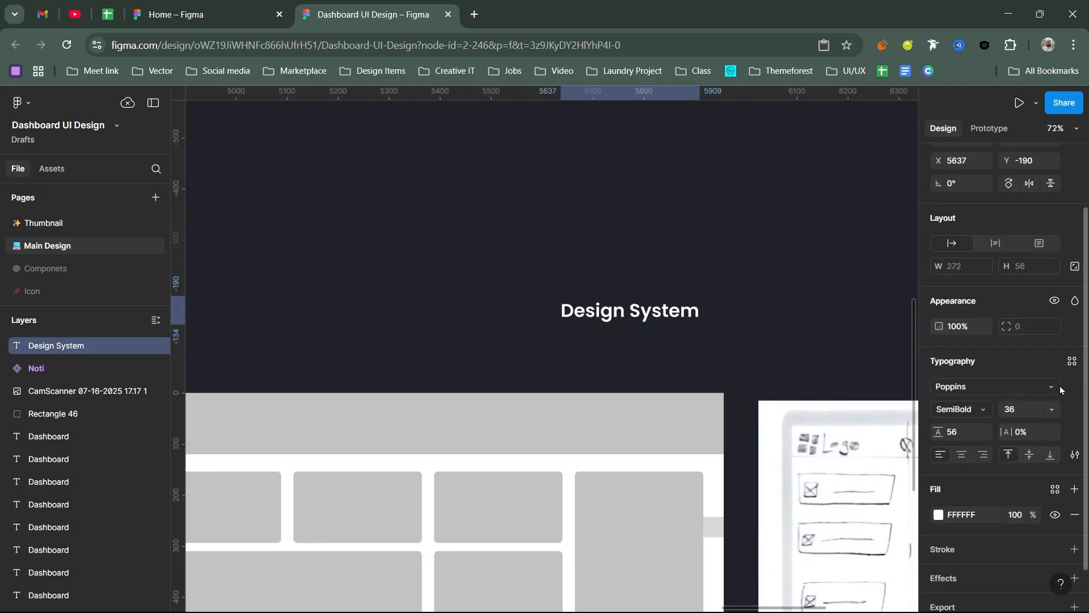
# Step: Reposition the Design System text above the middle of the wireframe, at about X 5333, Y -307
pyautogui.moveTo(671, 313); pyautogui.dragTo(663, 306)
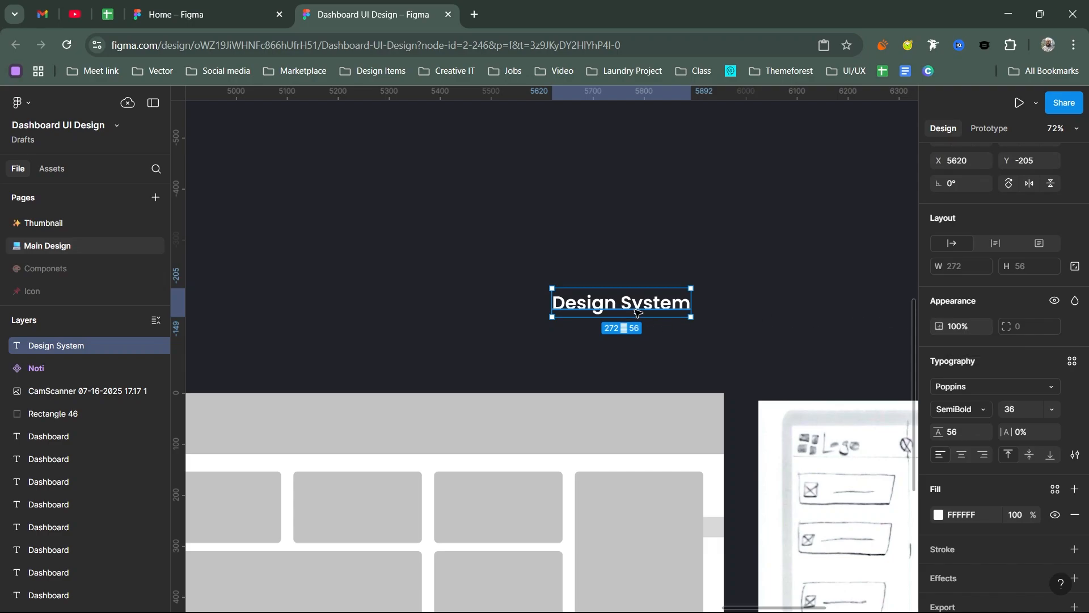
pyautogui.moveTo(635, 309); pyautogui.dragTo(742, 339)
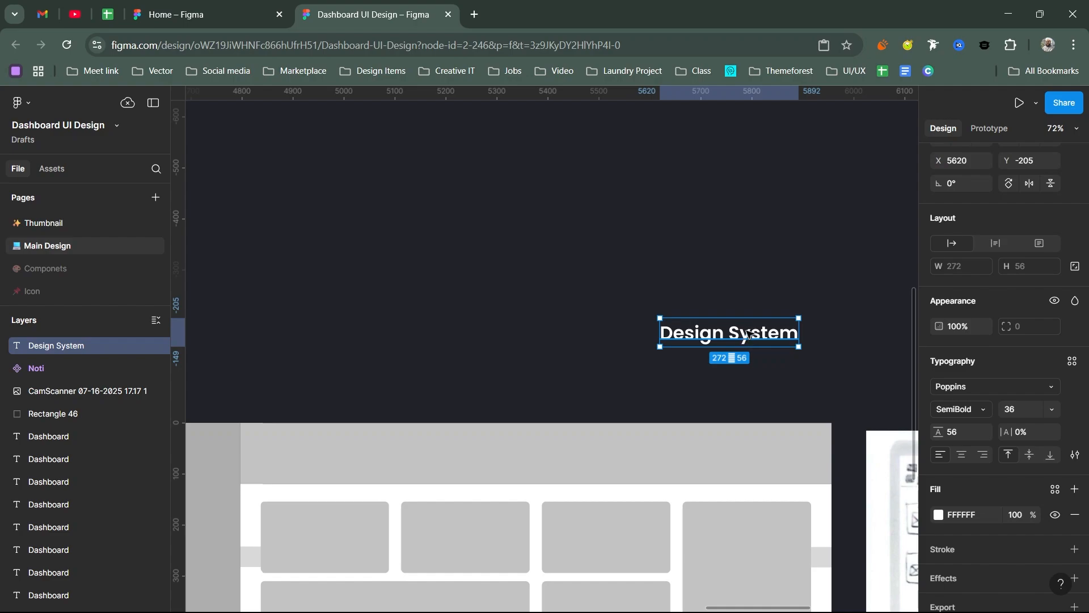
pyautogui.moveTo(744, 341); pyautogui.dragTo(591, 273)
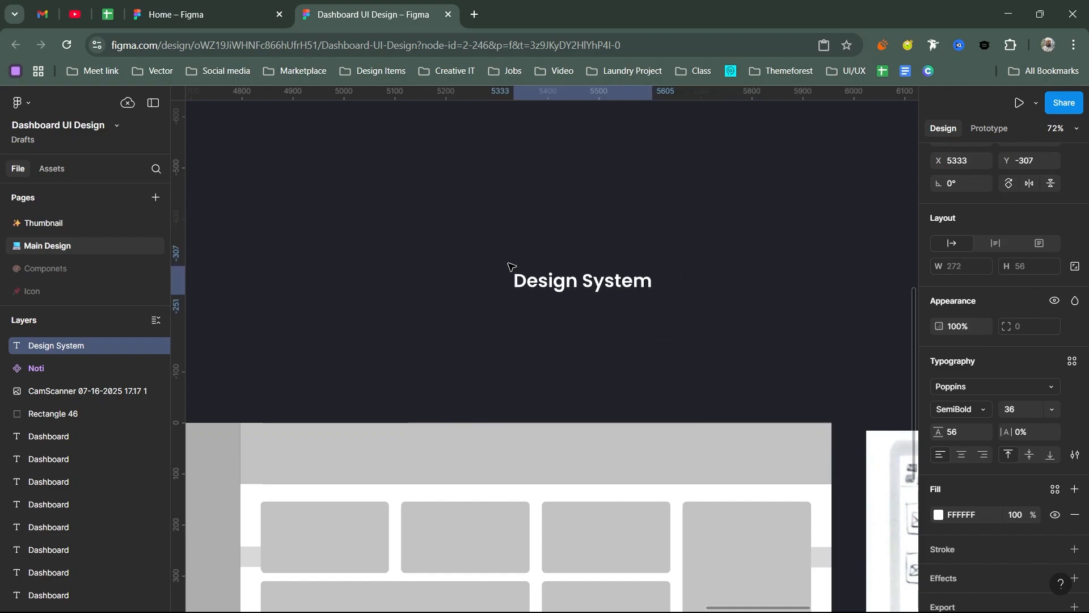
# Step: Set the Design System text to Poppins Regular weight with a font size of 24
pyautogui.click(964, 408)
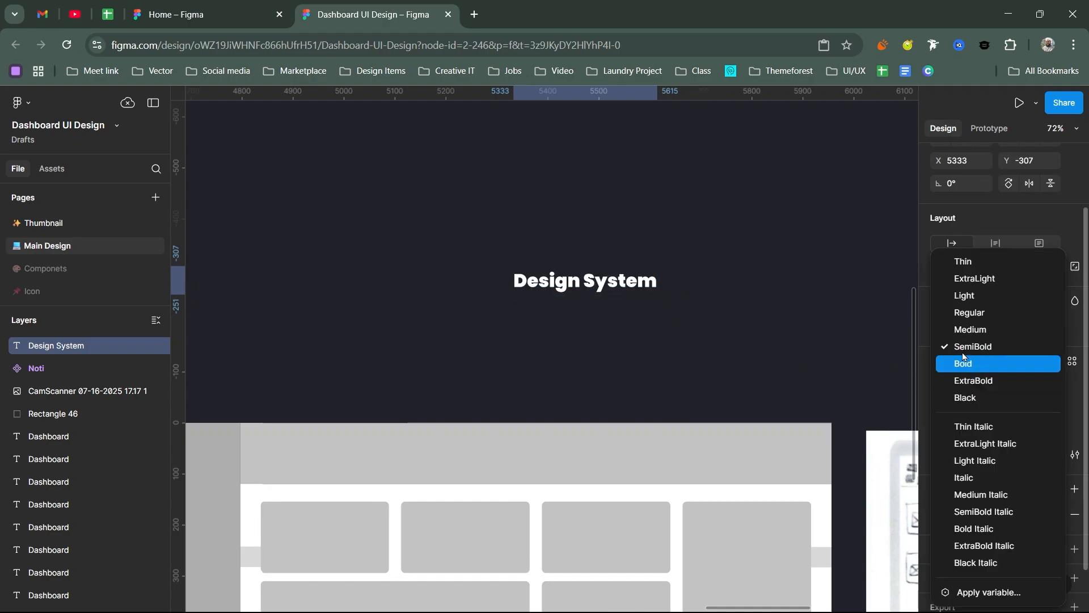
pyautogui.click(972, 314)
pyautogui.hotkey('shift', 'Up')
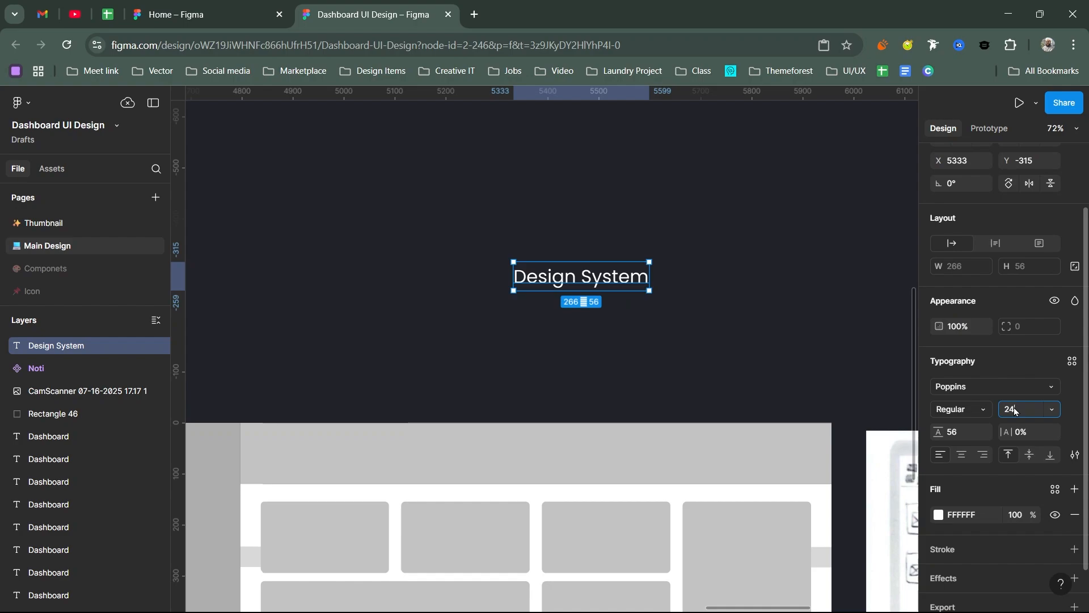
pyautogui.press('Return')
pyautogui.scroll(5, 560, 289)
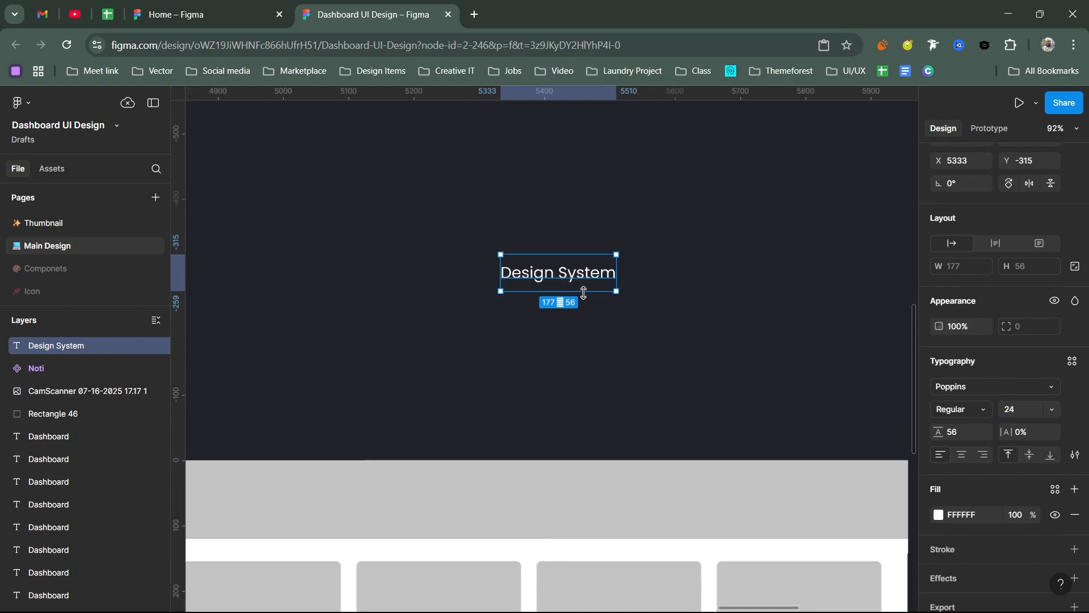
# Step: Set the line height of the Design System text to 36
pyautogui.click(950, 439)
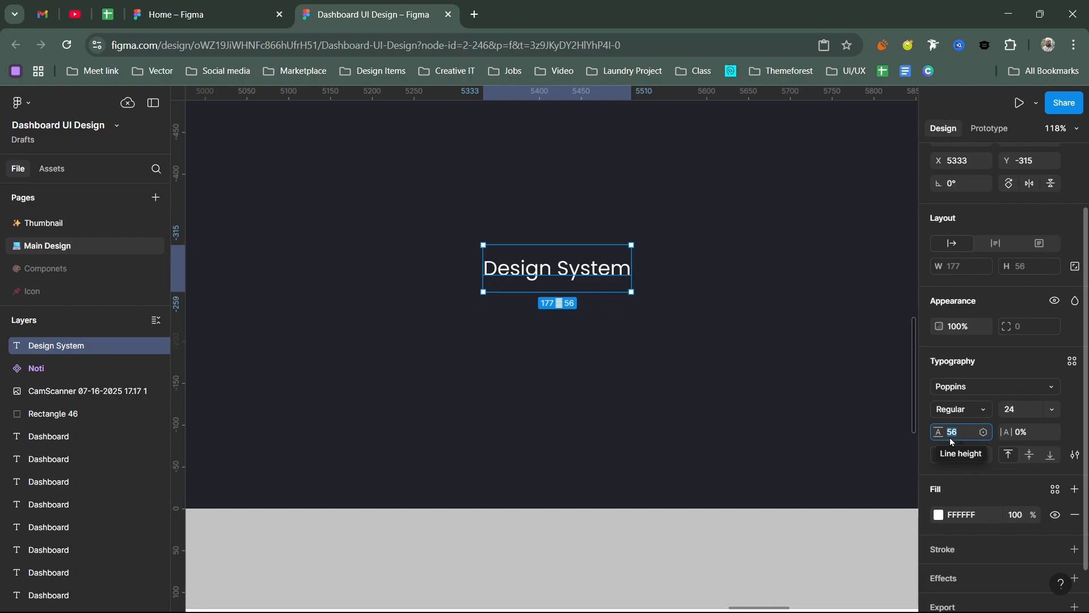
pyautogui.write('38')
pyautogui.press('Return')
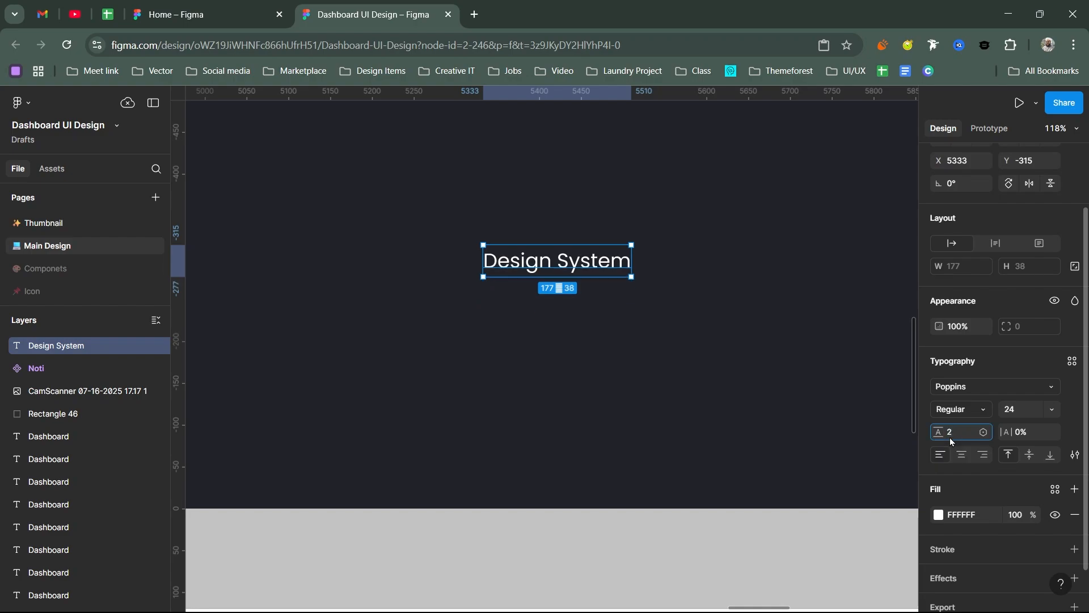
pyautogui.write('36')
pyautogui.press('Return')
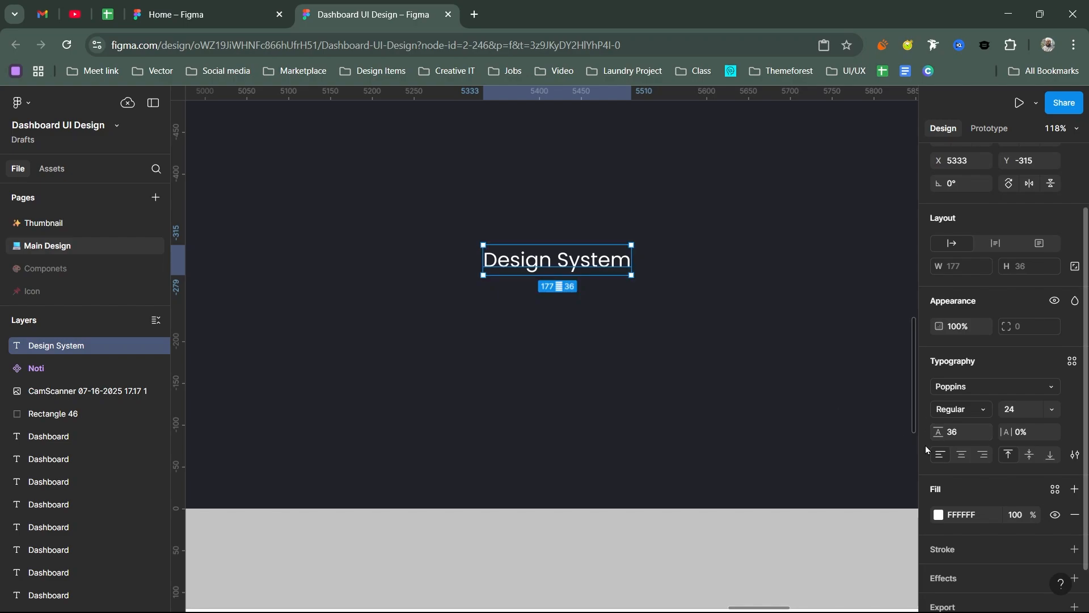
# Step: Draft a text style named "Title text" from the Design System text and expand its font properties, without creating the style
pyautogui.click(1072, 361)
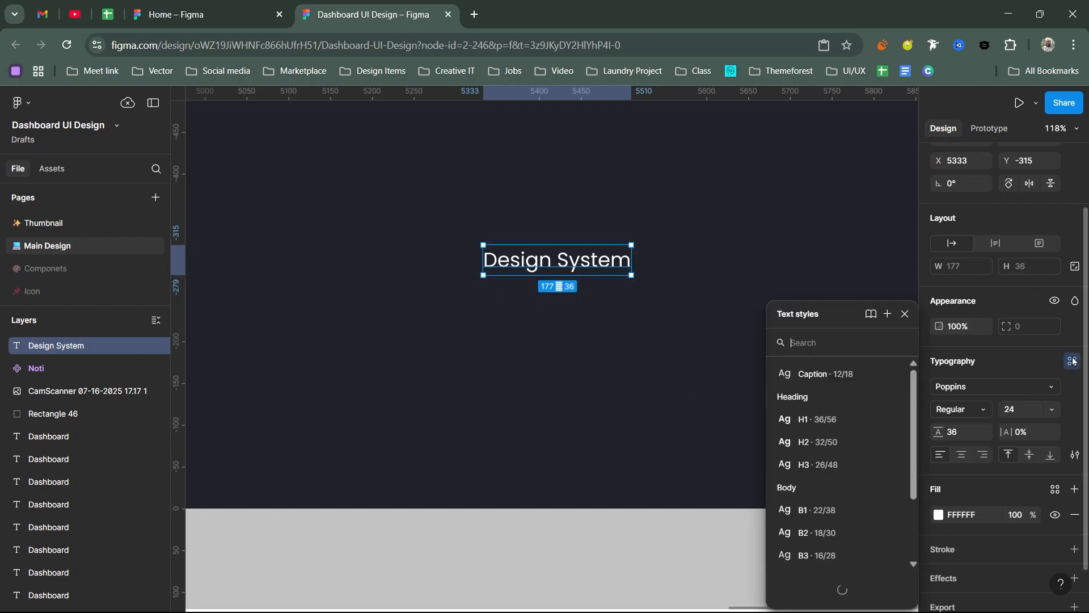
pyautogui.click(887, 315)
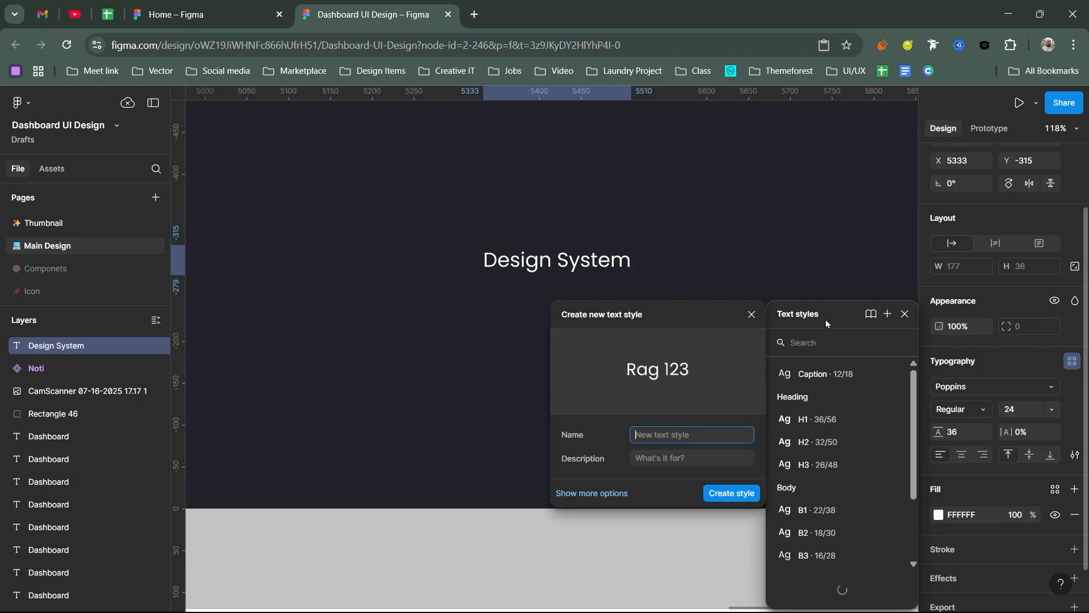
pyautogui.moveTo(677, 321); pyautogui.dragTo(897, 239)
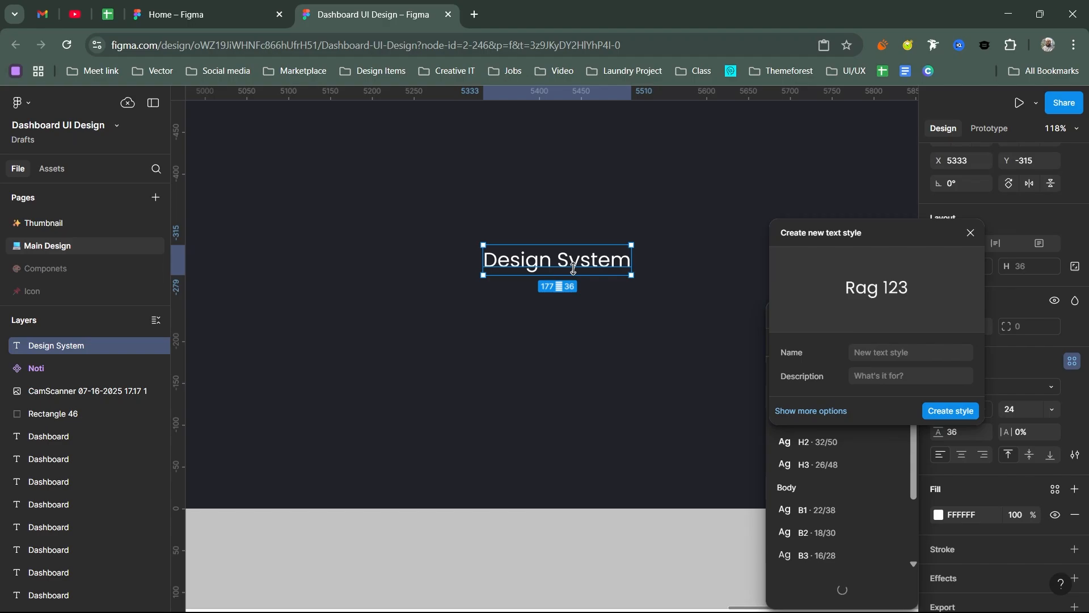
pyautogui.click(873, 353)
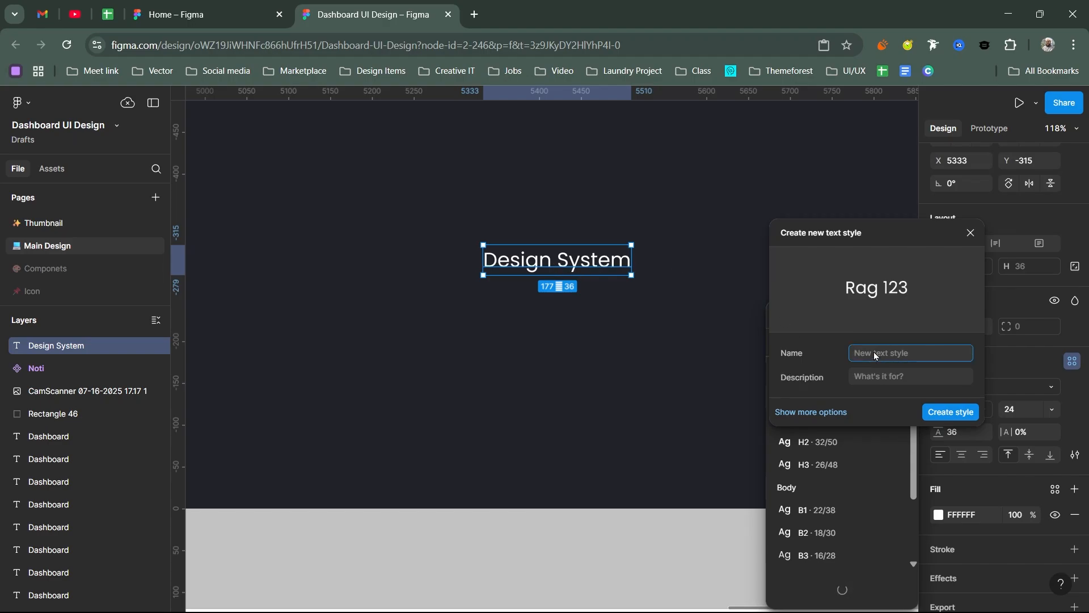
pyautogui.write('Title text')
pyautogui.moveTo(879, 237); pyautogui.dragTo(681, 251)
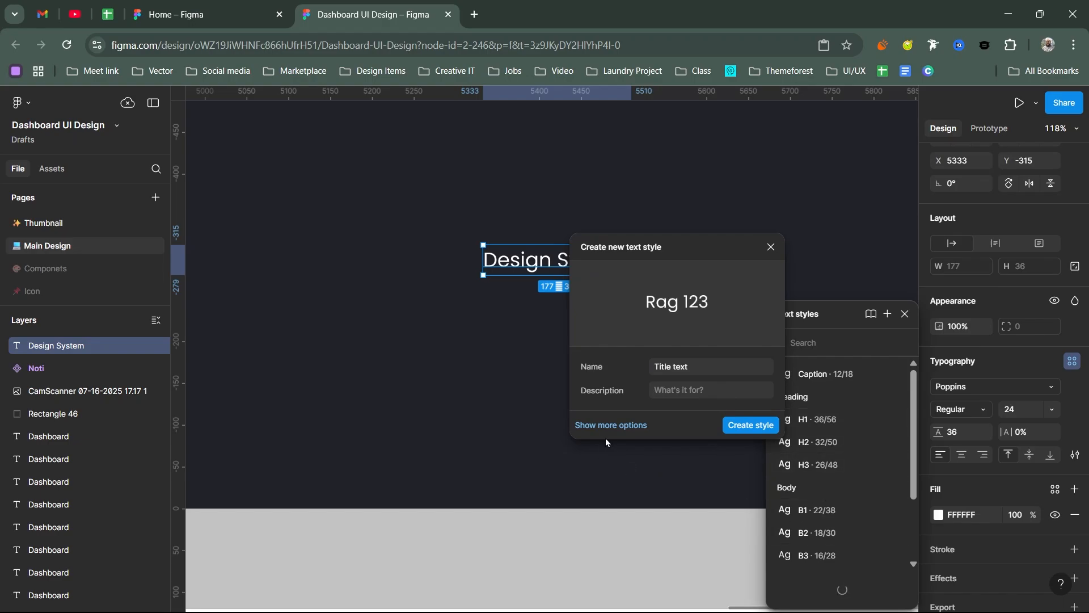
pyautogui.click(615, 425)
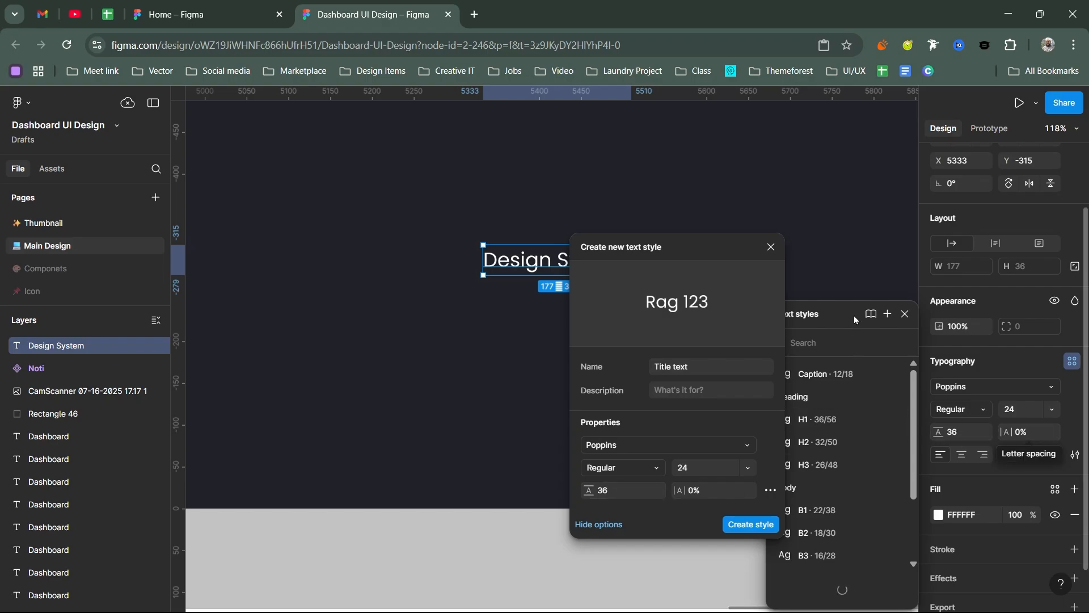
pyautogui.click(772, 248)
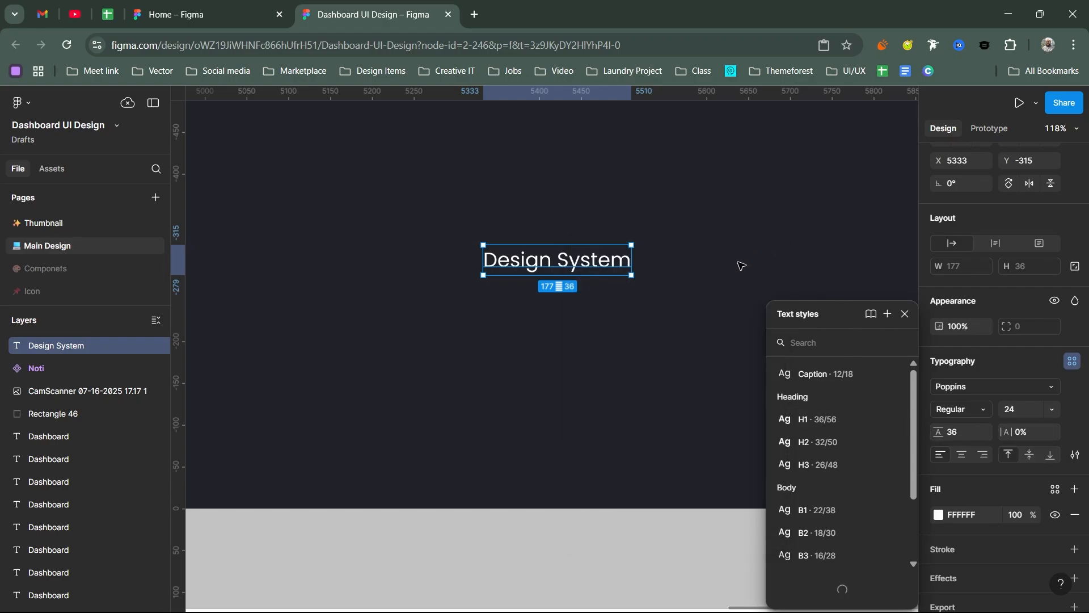
# Step: Set the fill colour of the Design System text to red FF0F0F
pyautogui.click(691, 282)
pyautogui.click(556, 265)
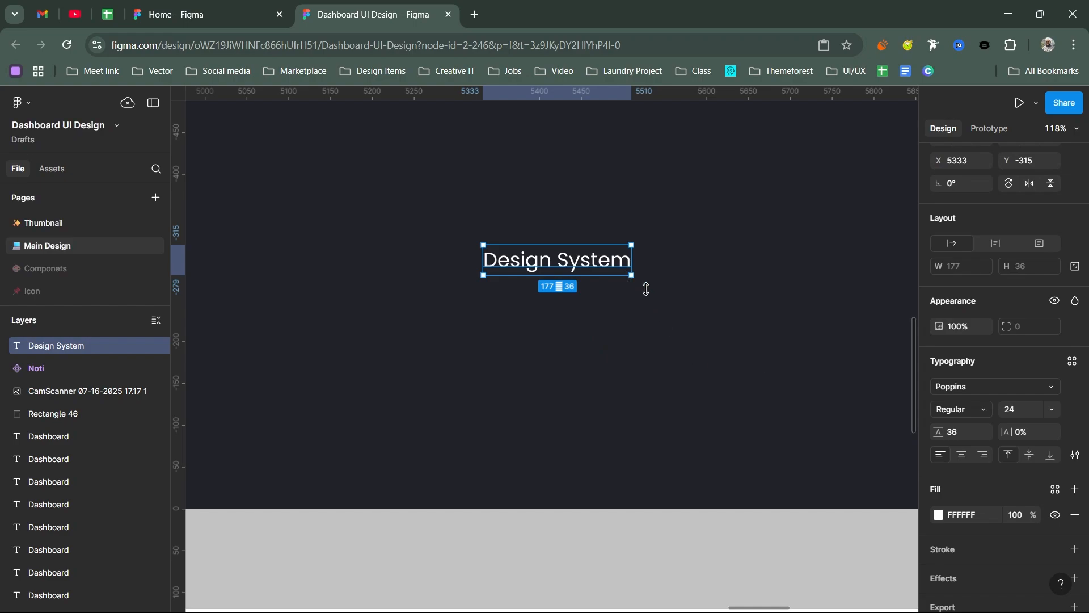
pyautogui.click(938, 515)
pyautogui.moveTo(854, 361); pyautogui.dragTo(899, 299)
pyautogui.click(904, 248)
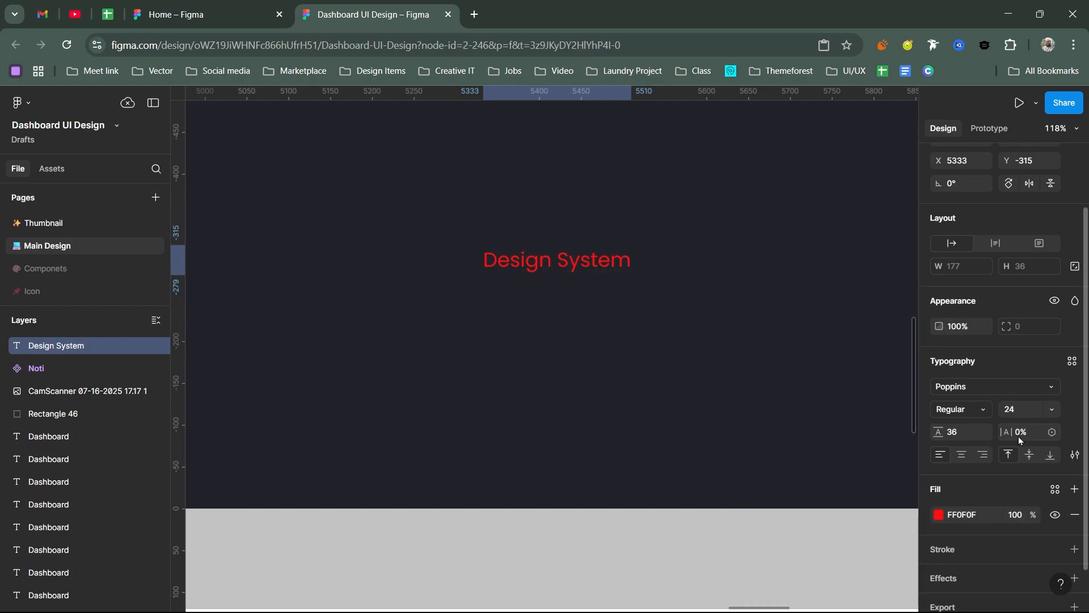
# Step: Start a new colour style from the red fill, look at the colour variable alternative, and name the style Red 50
pyautogui.click(1055, 489)
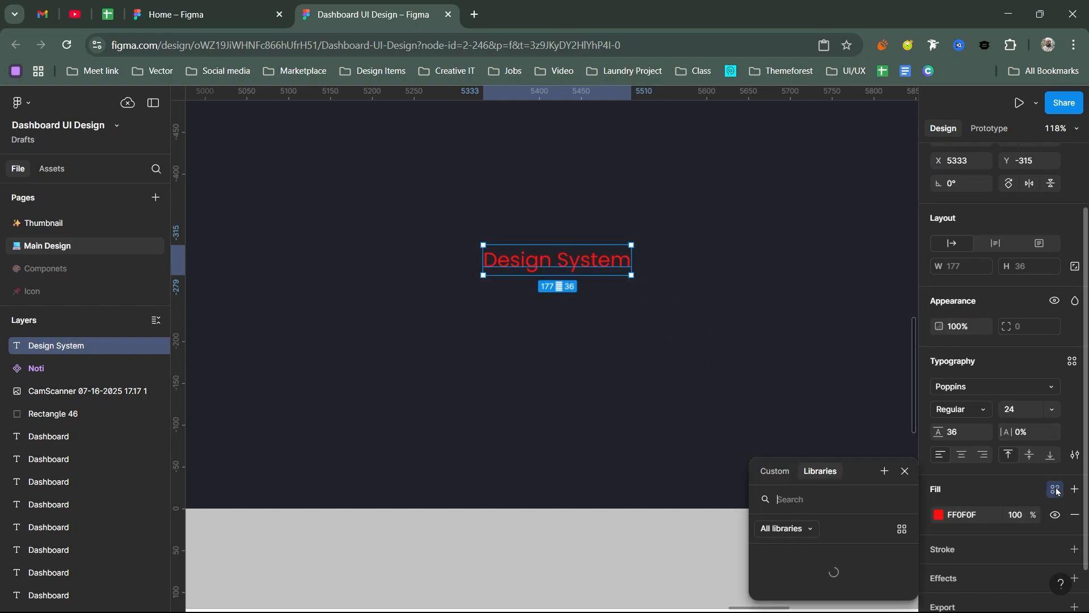
pyautogui.click(885, 471)
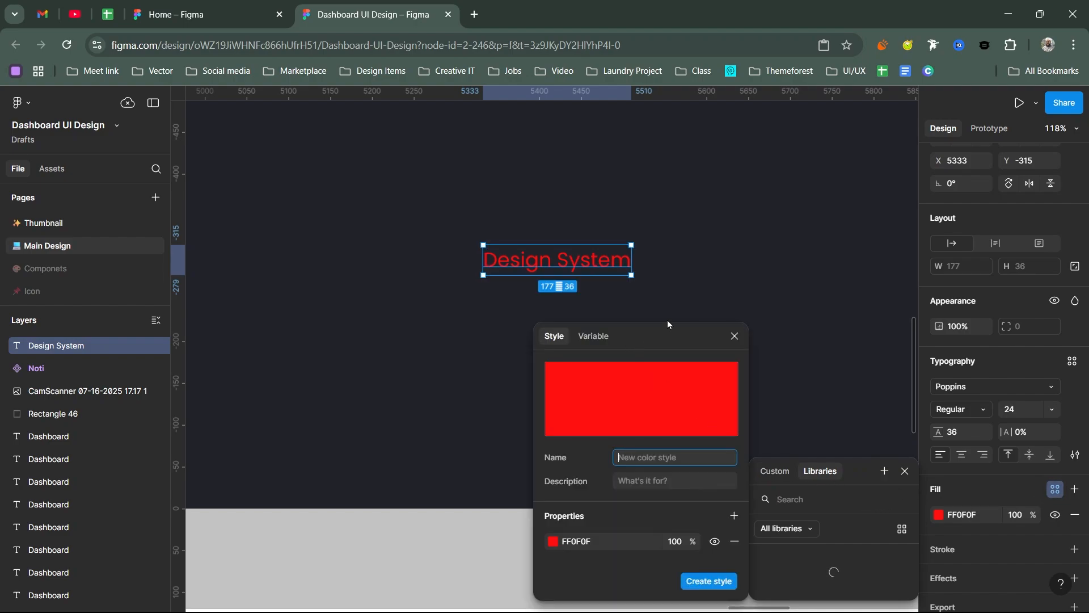
pyautogui.moveTo(661, 332); pyautogui.dragTo(835, 247)
pyautogui.click(769, 252)
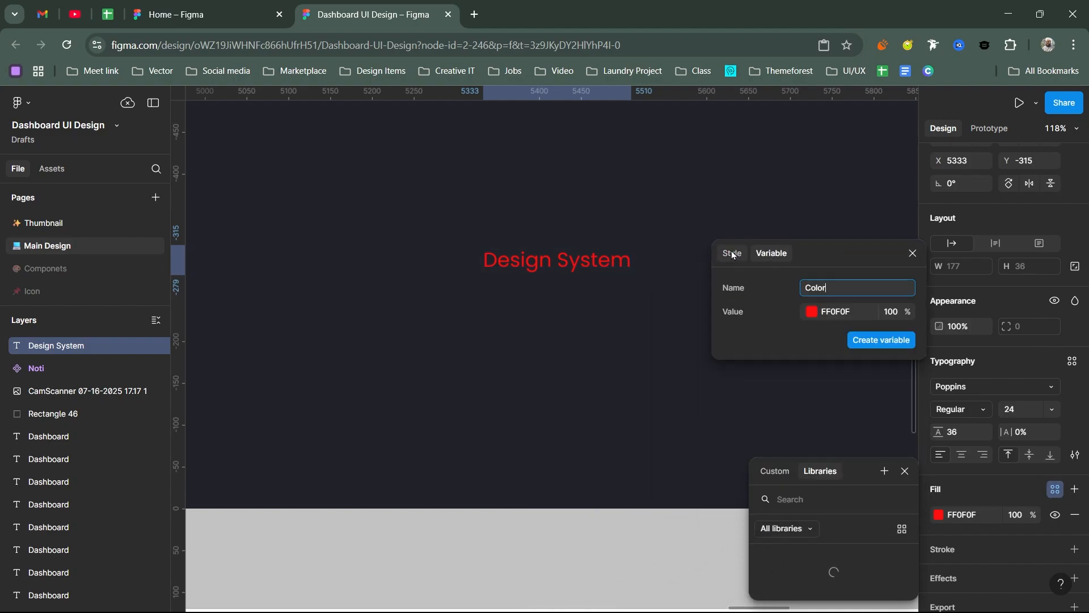
pyautogui.click(769, 254)
pyautogui.click(733, 255)
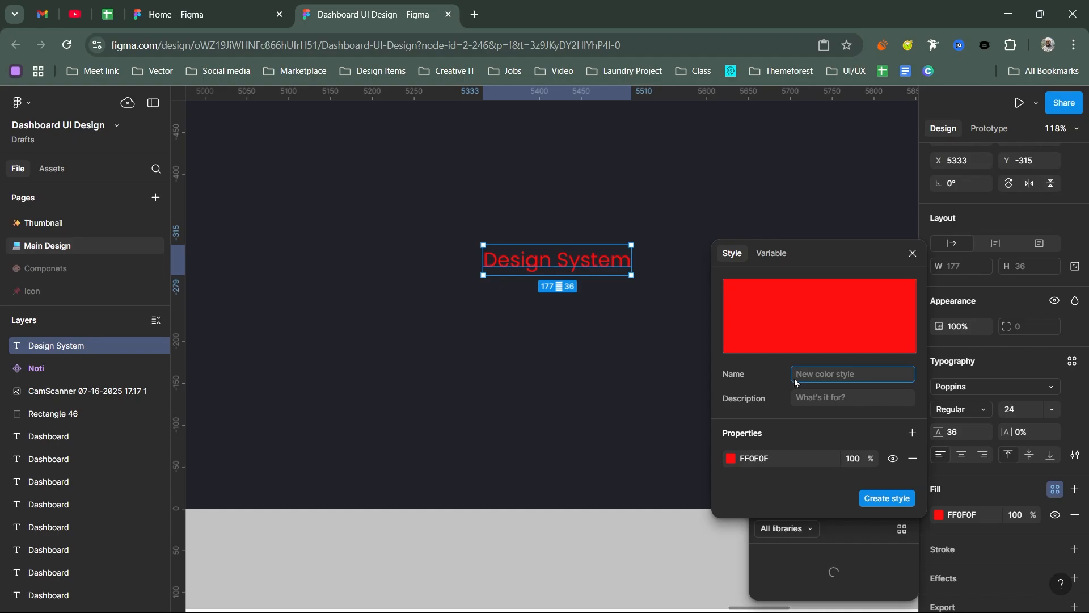
pyautogui.write('Red 50')
# Step: Try the dark red 5E0A0A as the colour of the Red 50 style draft
pyautogui.click(731, 458)
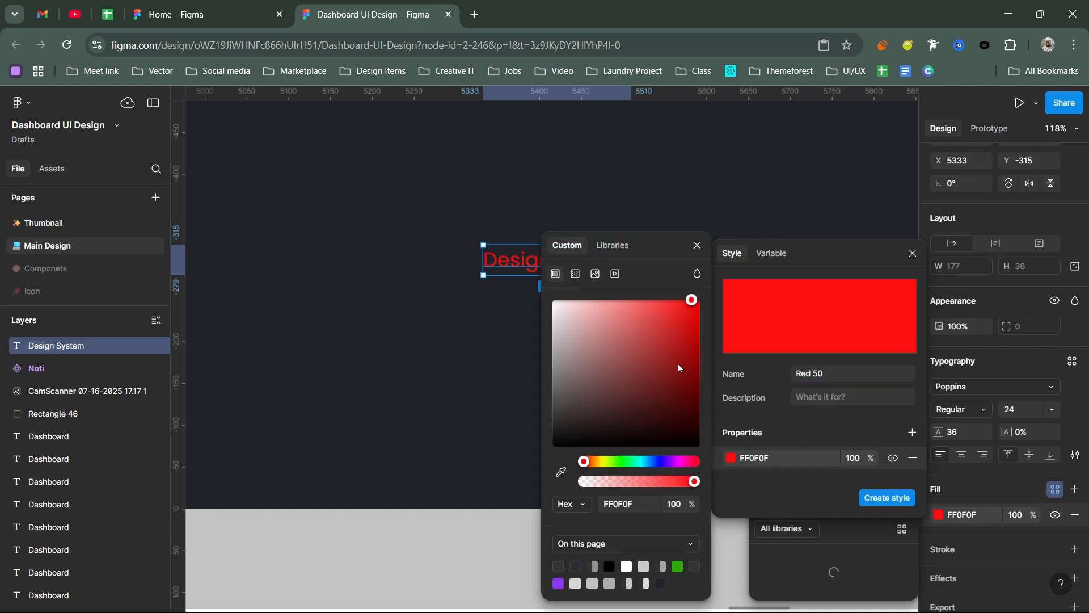
pyautogui.click(685, 393)
pyautogui.click(697, 245)
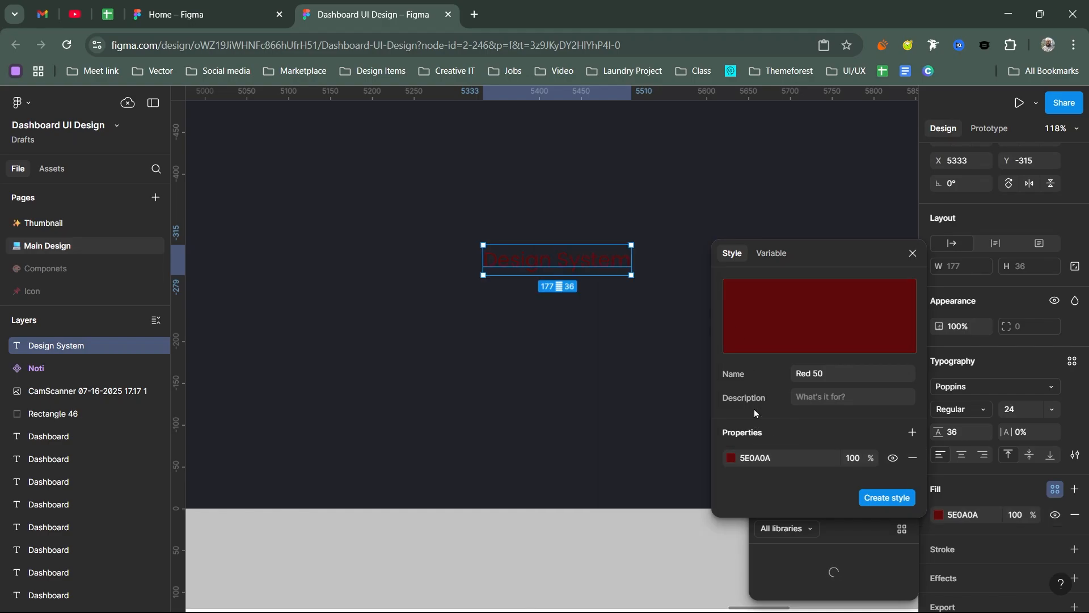
pyautogui.click(769, 459)
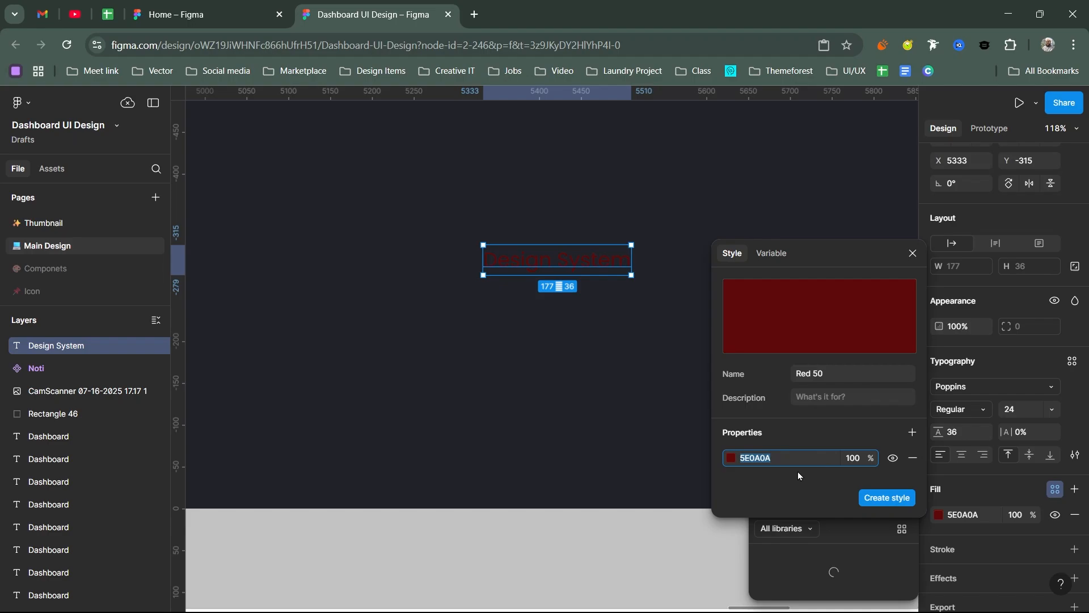
pyautogui.hotkey('ctrl', 'z')
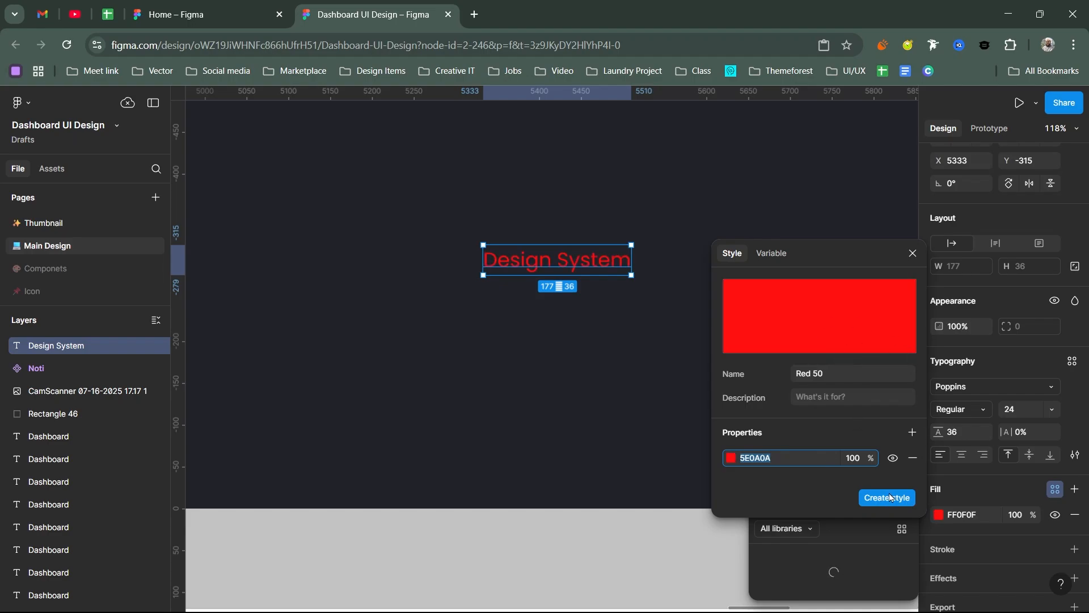
pyautogui.press('Return')
# Step: Discard the Red 50 style draft and delete the Design System text
pyautogui.click(913, 253)
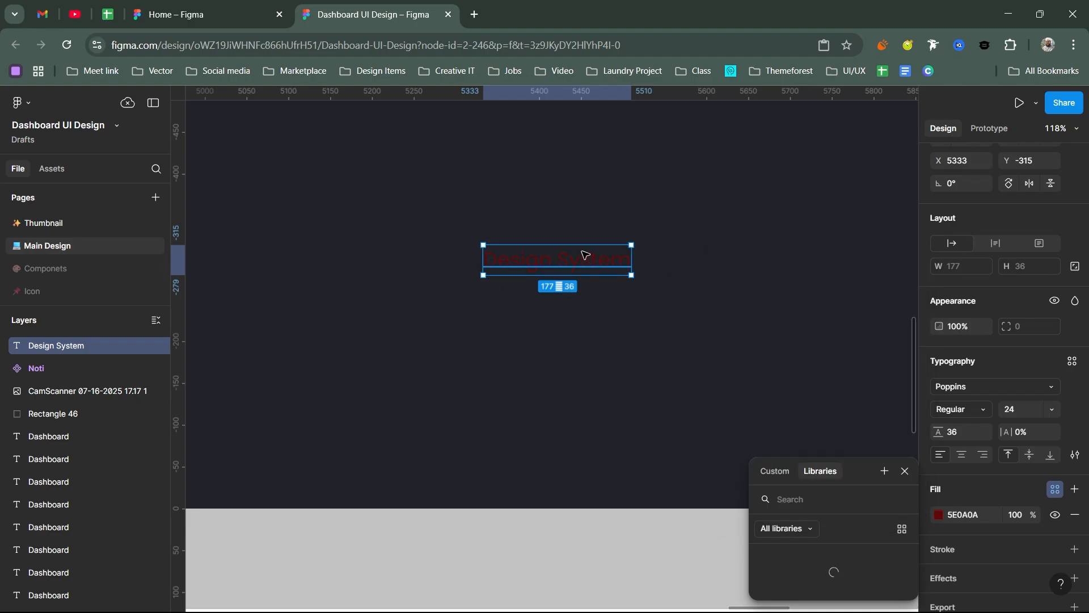
pyautogui.press('Delete')
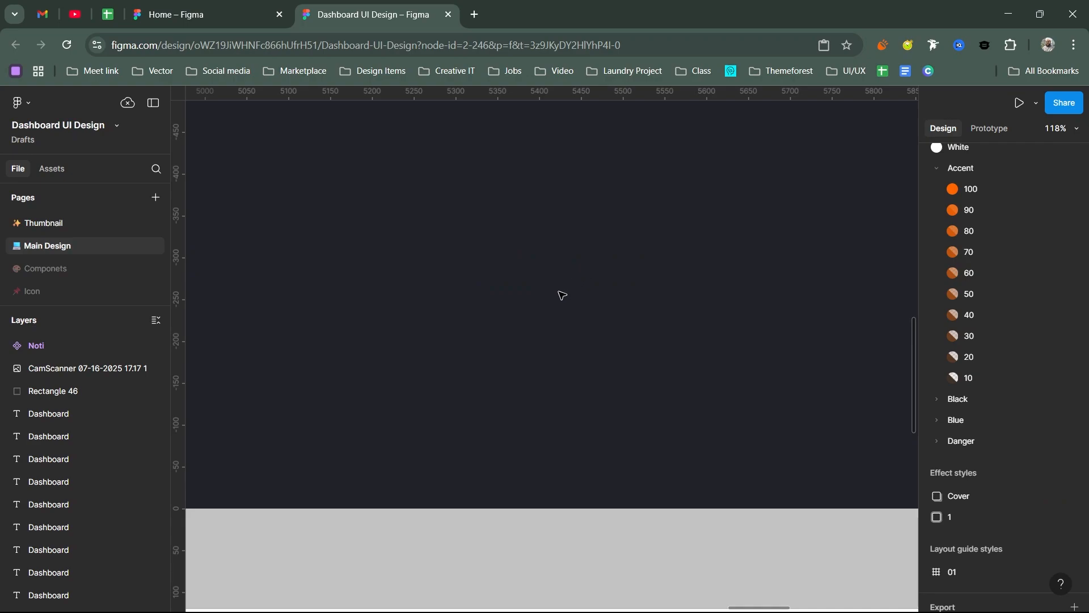
pyautogui.moveTo(633, 324); pyautogui.dragTo(716, 274)
pyautogui.scroll(-5, 716, 274)
pyautogui.hscroll(-8, 561, 284)
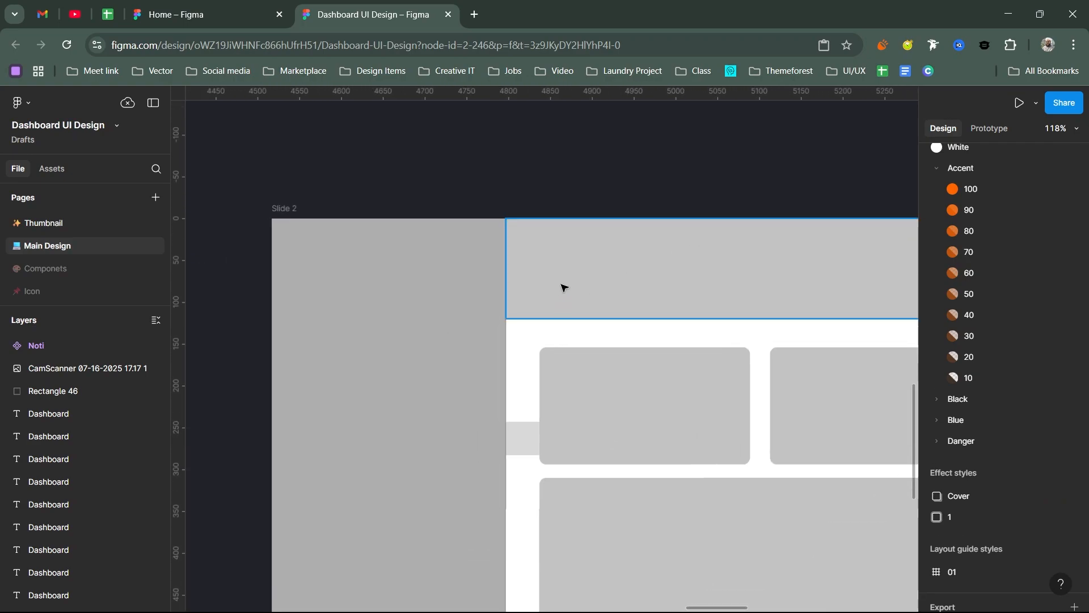
# Step: Add the text "Dashboard" in the Body/B2 style above the Slide 2 wireframe
pyautogui.scroll(-5, 551, 318)
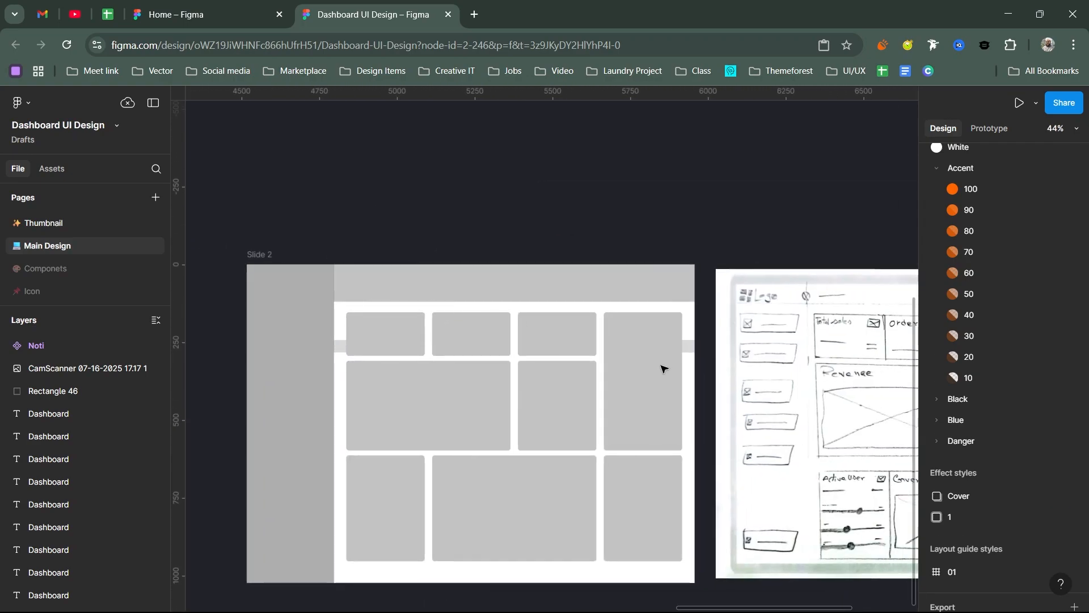
pyautogui.hscroll(-3, 578, 363)
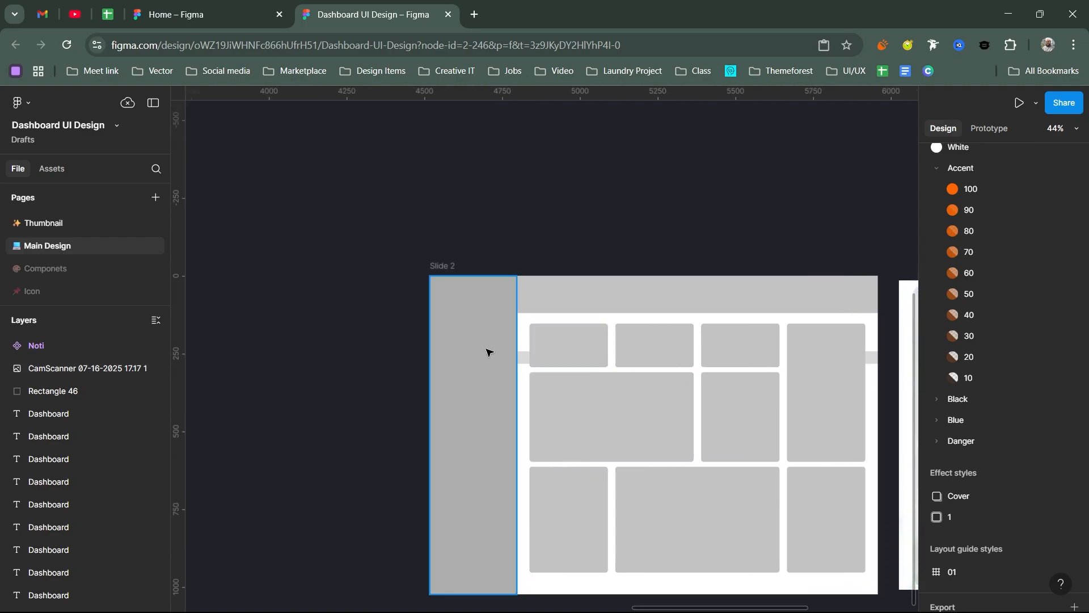
pyautogui.scroll(2, 486, 348)
pyautogui.scroll(1, 573, 239)
pyautogui.hscroll(1, 573, 239)
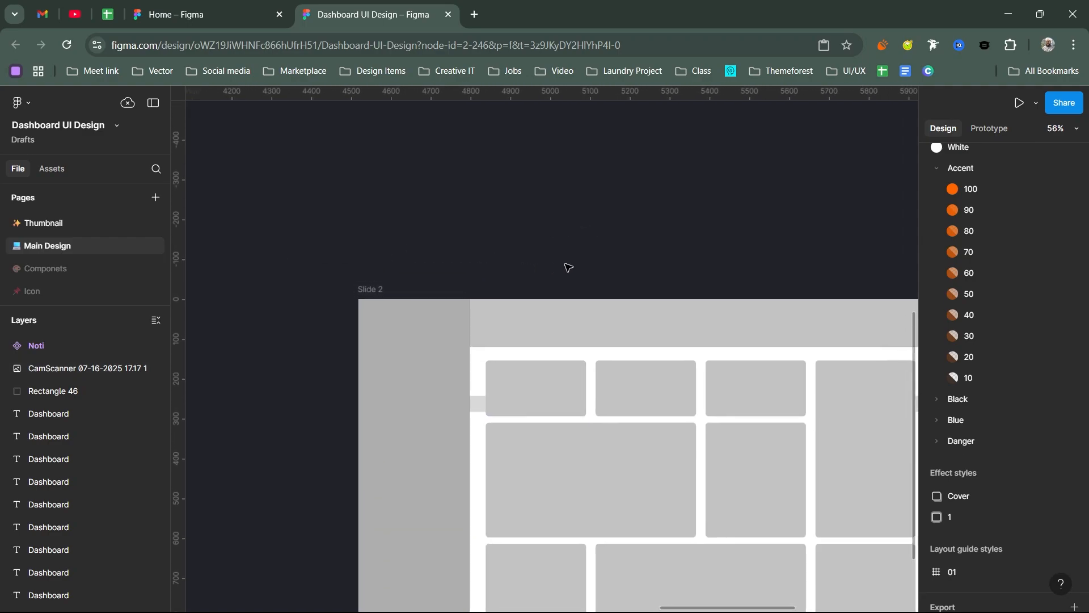
pyautogui.press('r')
pyautogui.click(723, 258)
pyautogui.write('Dashboard')
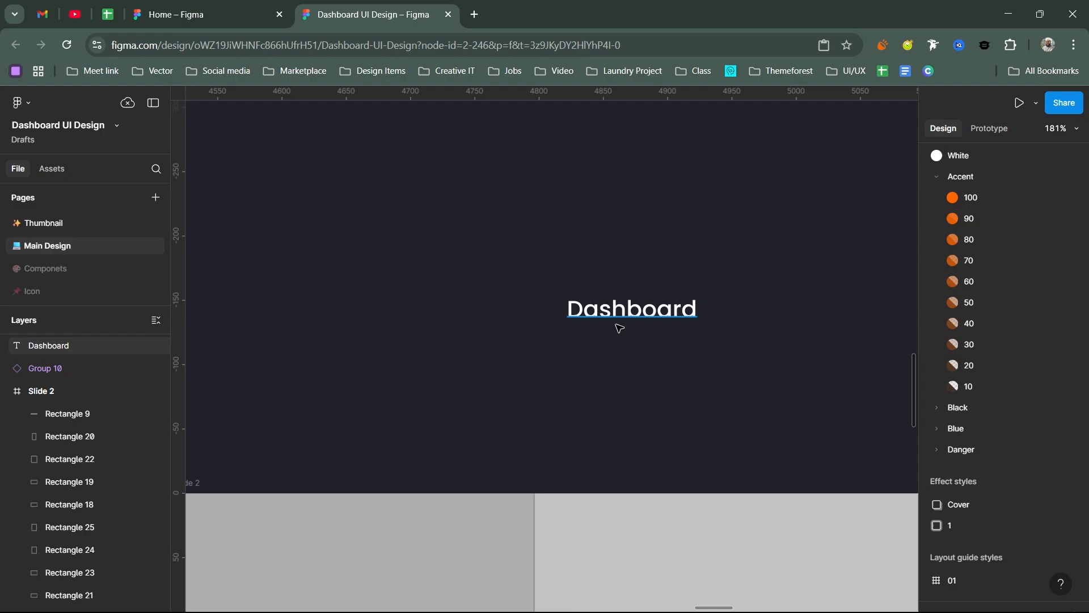
# Step: Move the Dashboard text to about X 4784, Y -180 and place the dashboard icon 8 px before it
pyautogui.moveTo(640, 318); pyautogui.dragTo(591, 288)
pyautogui.scroll(-5, 608, 312)
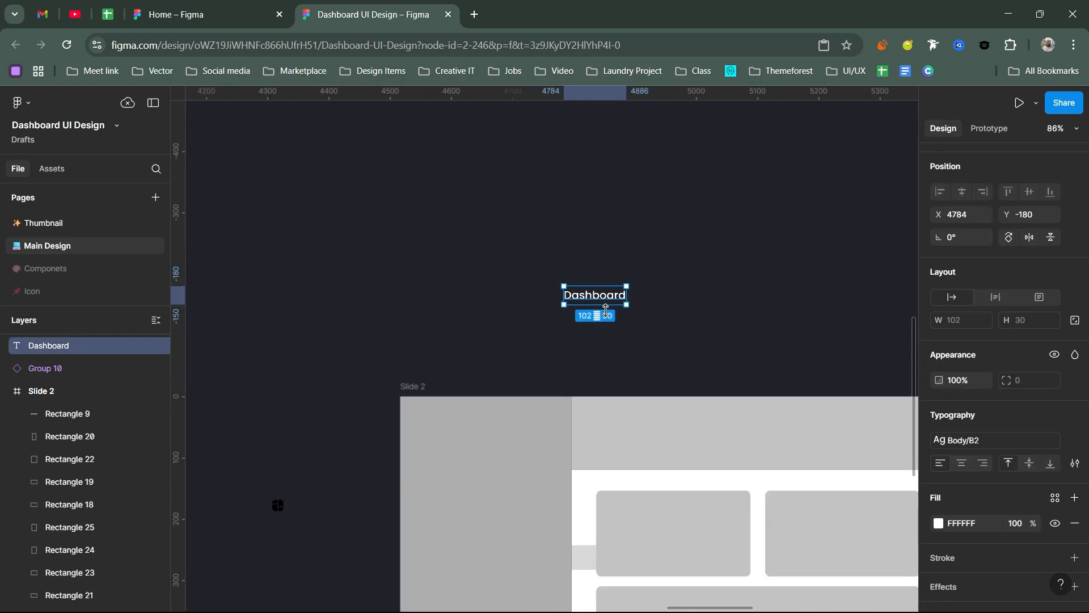
pyautogui.moveTo(277, 505); pyautogui.dragTo(558, 297)
pyautogui.scroll(6, 557, 296)
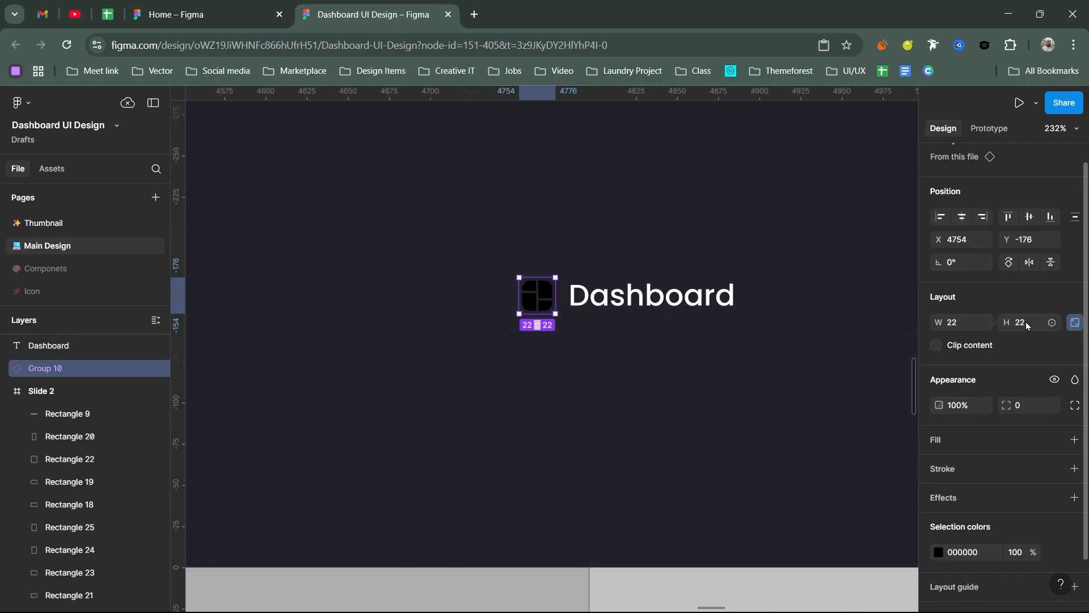
# Step: Combine the dashboard icon and the Dashboard text in an auto layout frame
pyautogui.keyDown('shift'); pyautogui.click(661, 300); pyautogui.keyUp('shift')
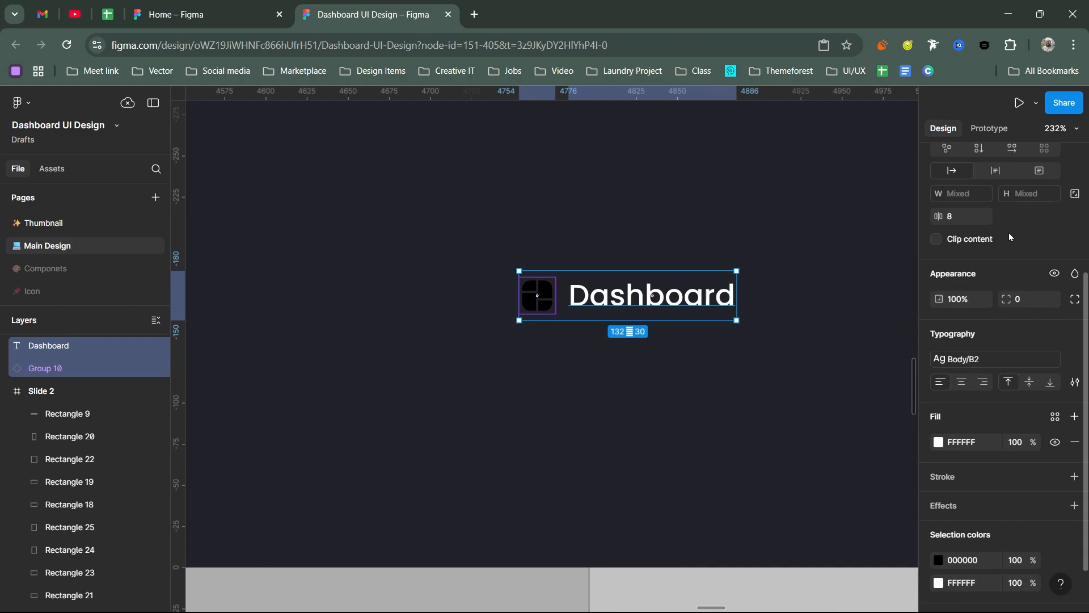
pyautogui.scroll(3, 1015, 239)
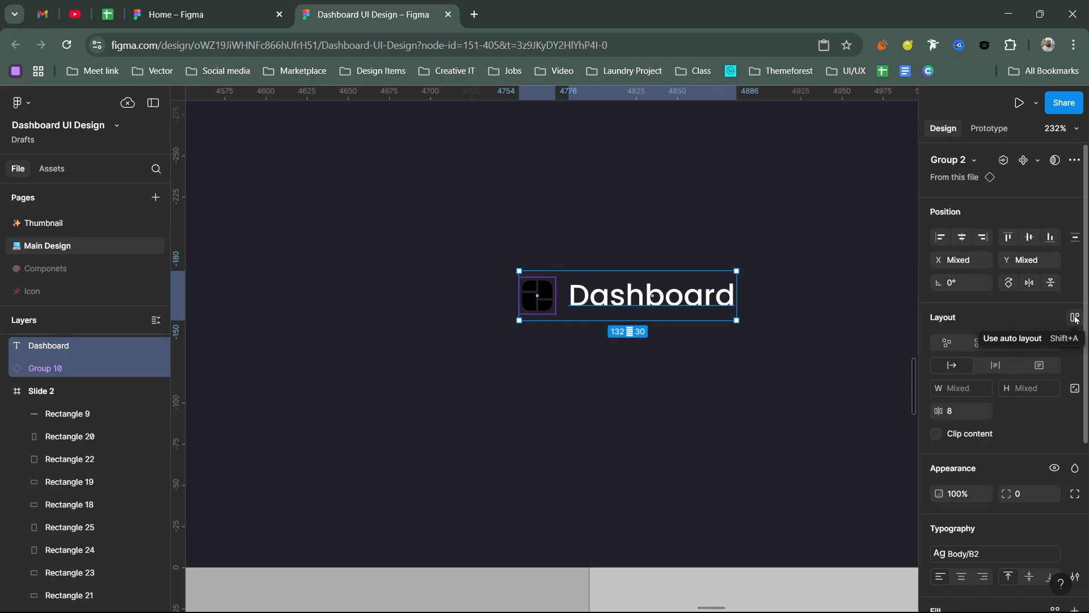
pyautogui.rightClick(672, 301)
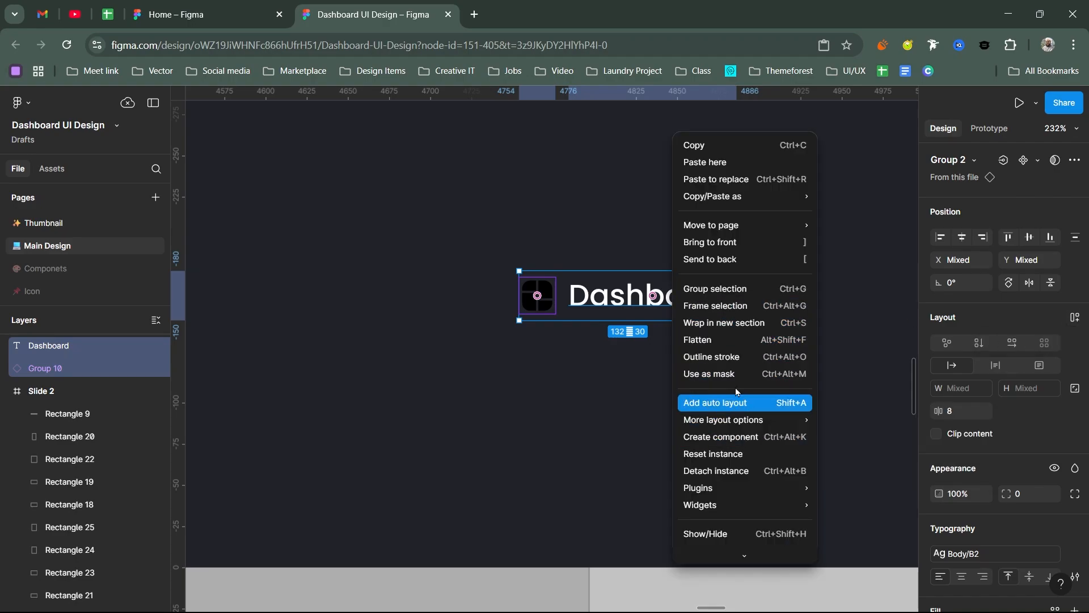
pyautogui.click(734, 404)
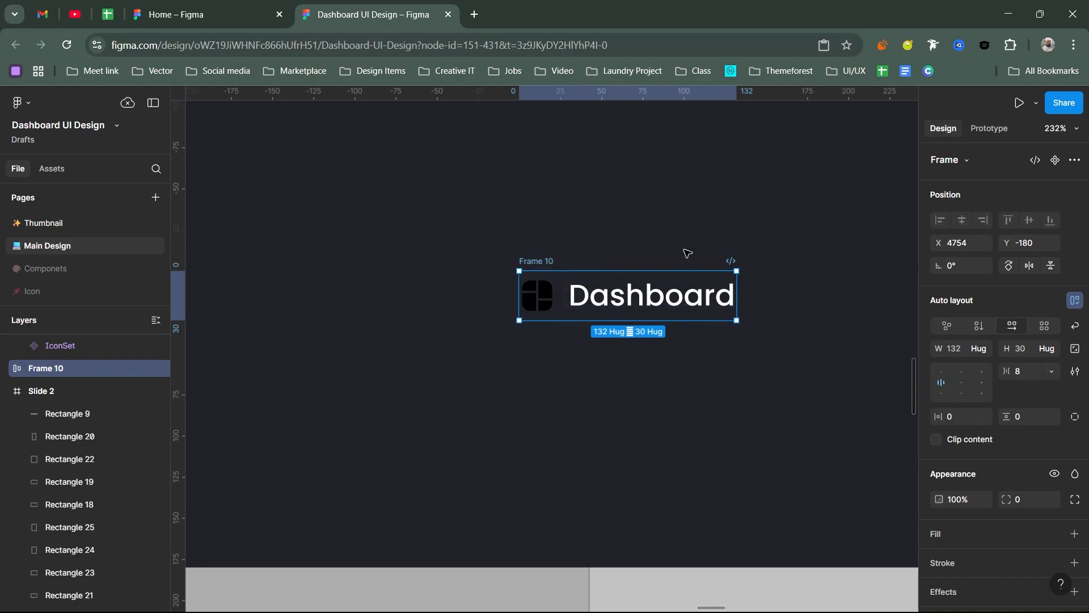
# Step: Move the Dashboard auto layout frame into Slide 2's gray sidebar and place a second copy of the icon beyond the text
pyautogui.scroll(-3, 688, 253)
pyautogui.doubleClick(487, 261)
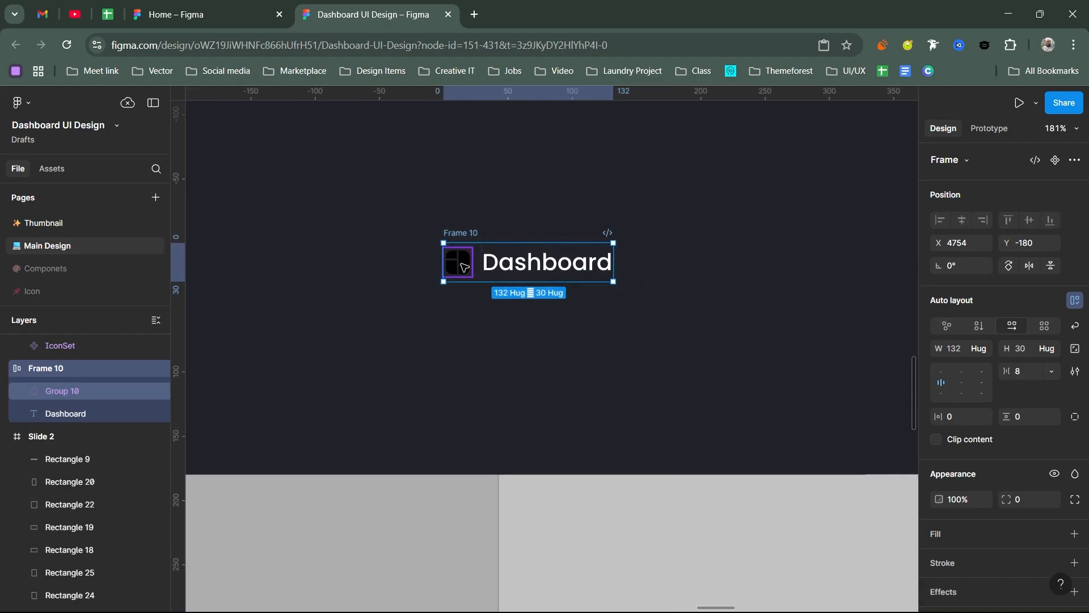
pyautogui.moveTo(580, 259); pyautogui.dragTo(498, 493)
pyautogui.keyDown('shift'); pyautogui.click(470, 232); pyautogui.keyUp('shift')
pyautogui.scroll(-3, 671, 265)
pyautogui.moveTo(539, 376); pyautogui.dragTo(479, 389)
pyautogui.scroll(-3, 545, 329)
pyautogui.scroll(5, 547, 325)
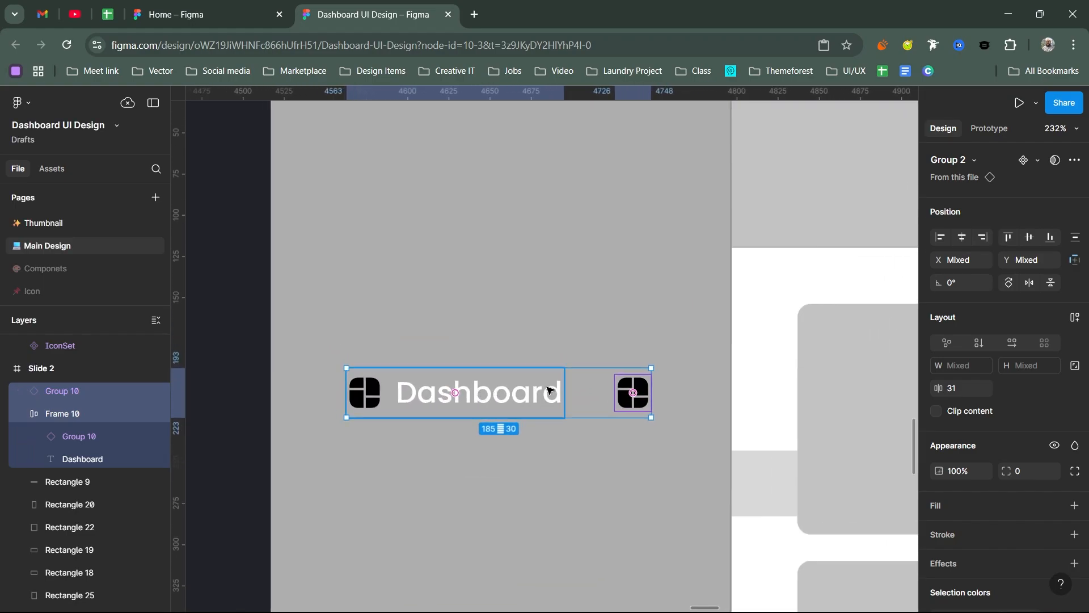
# Step: Shift the second icon farther from the Dashboard text and widen the text box to 134
pyautogui.click(638, 391)
pyautogui.moveTo(639, 392); pyautogui.dragTo(656, 392)
pyautogui.keyDown('ctrl'); pyautogui.click(543, 390); pyautogui.keyUp('ctrl')
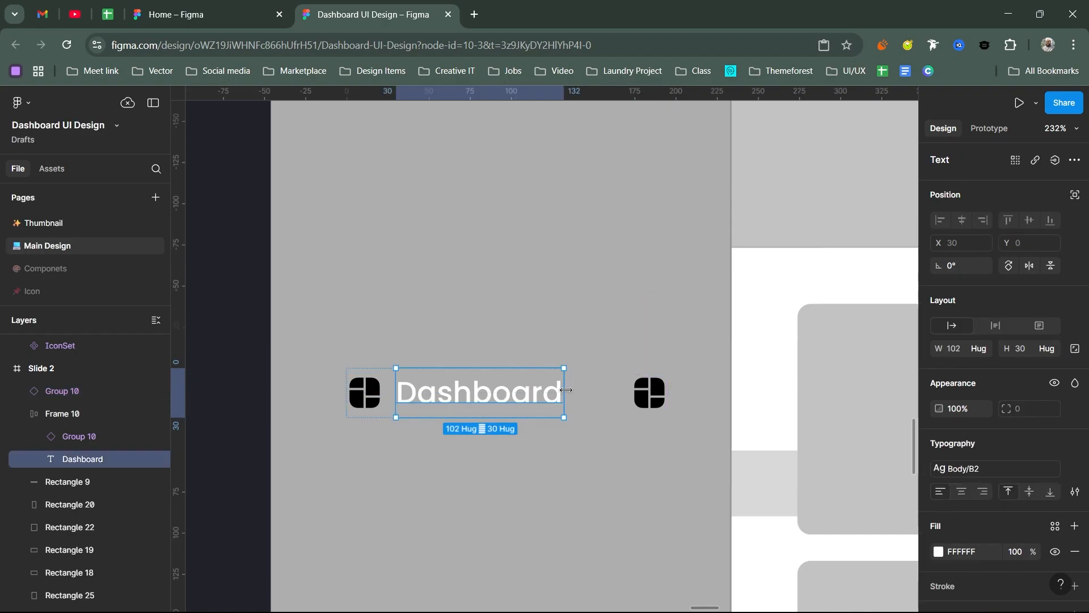
pyautogui.moveTo(575, 389); pyautogui.dragTo(617, 389)
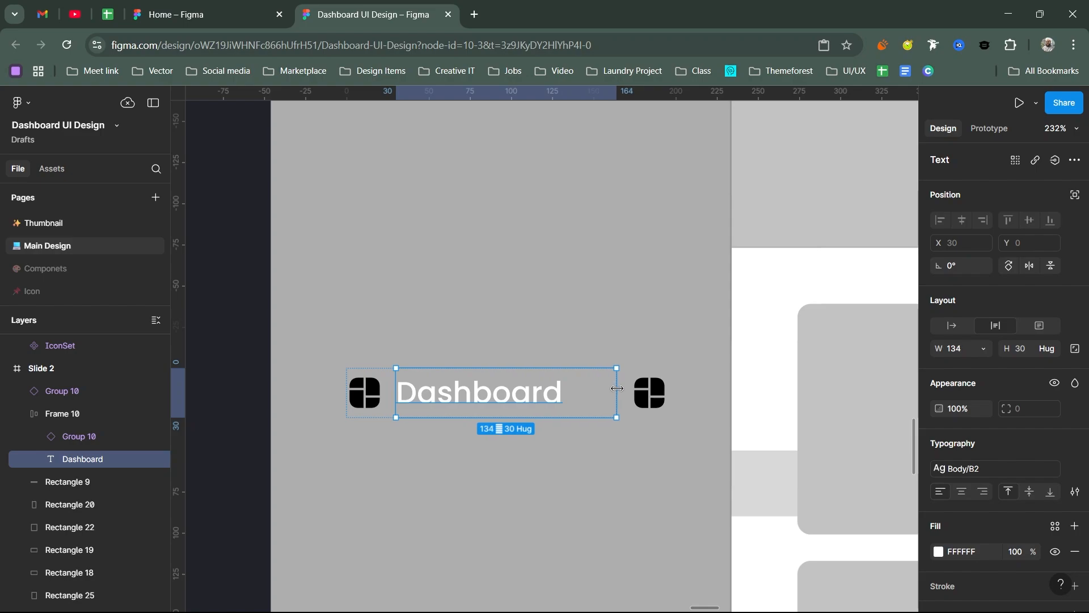
# Step: Turn on truncation for the Dashboard text with a maximum of 1 line
pyautogui.doubleClick(545, 395)
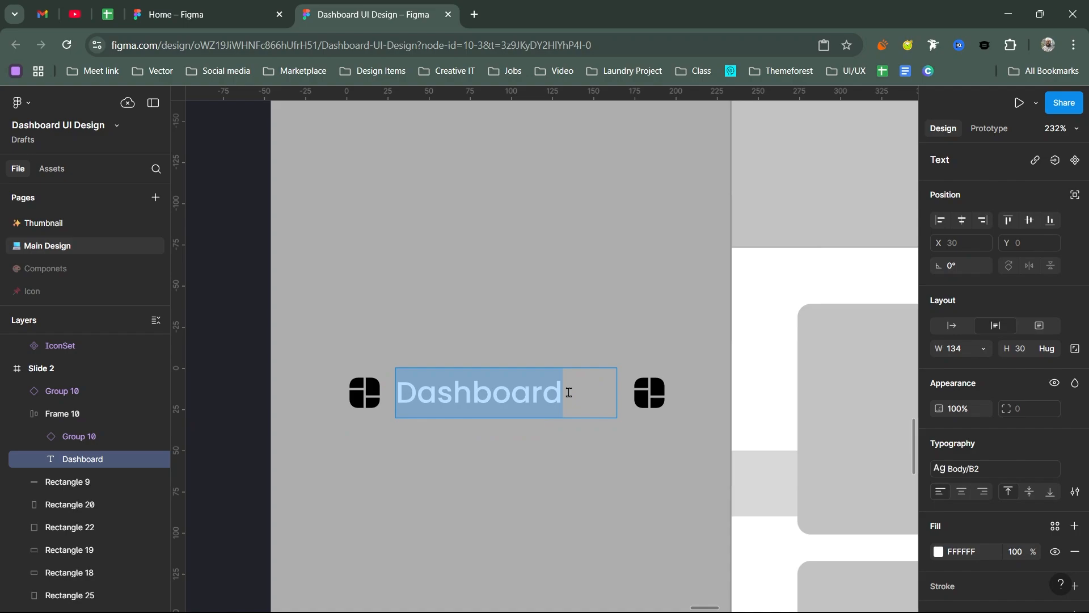
pyautogui.click(580, 391)
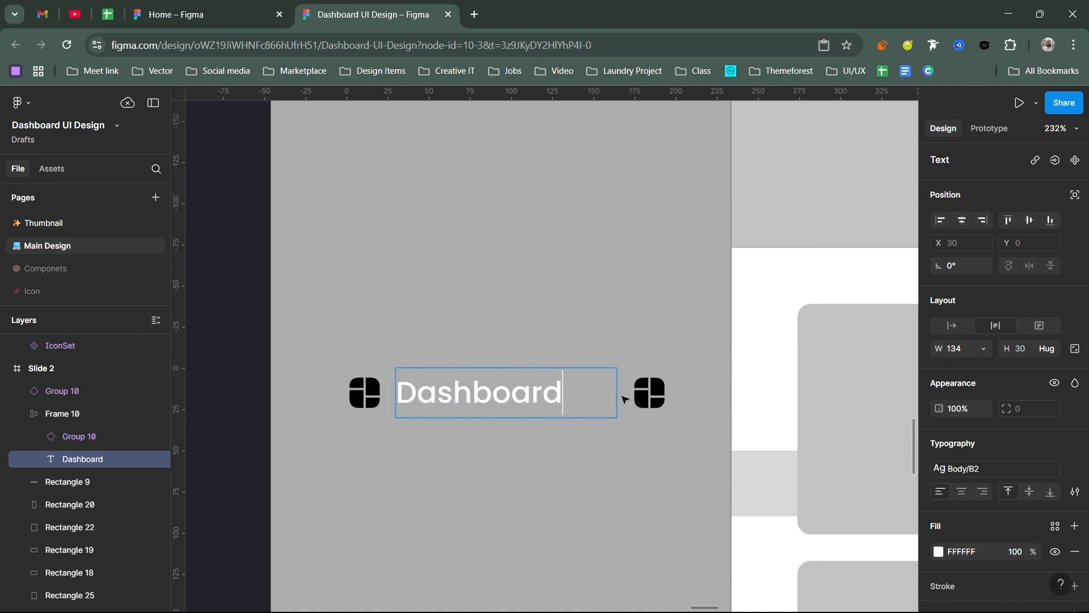
pyautogui.press('Escape')
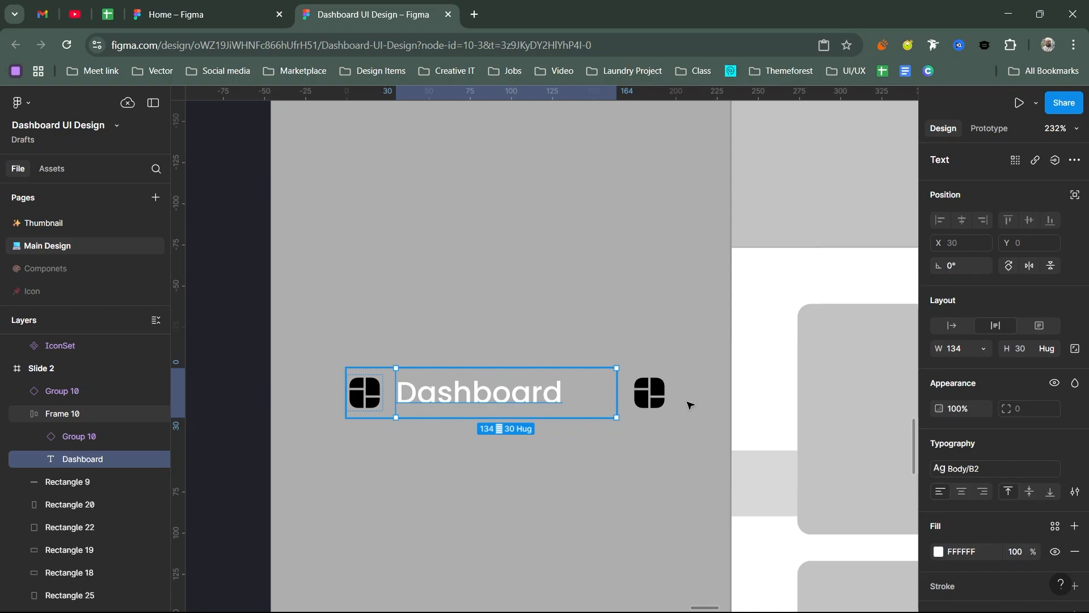
pyautogui.click(1075, 491)
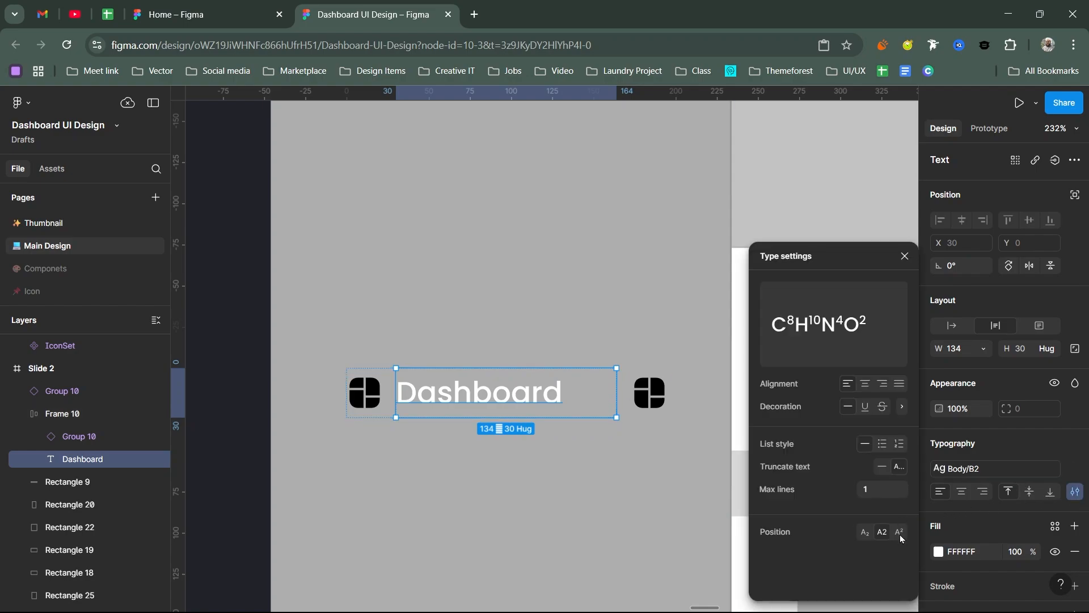
pyautogui.click(897, 467)
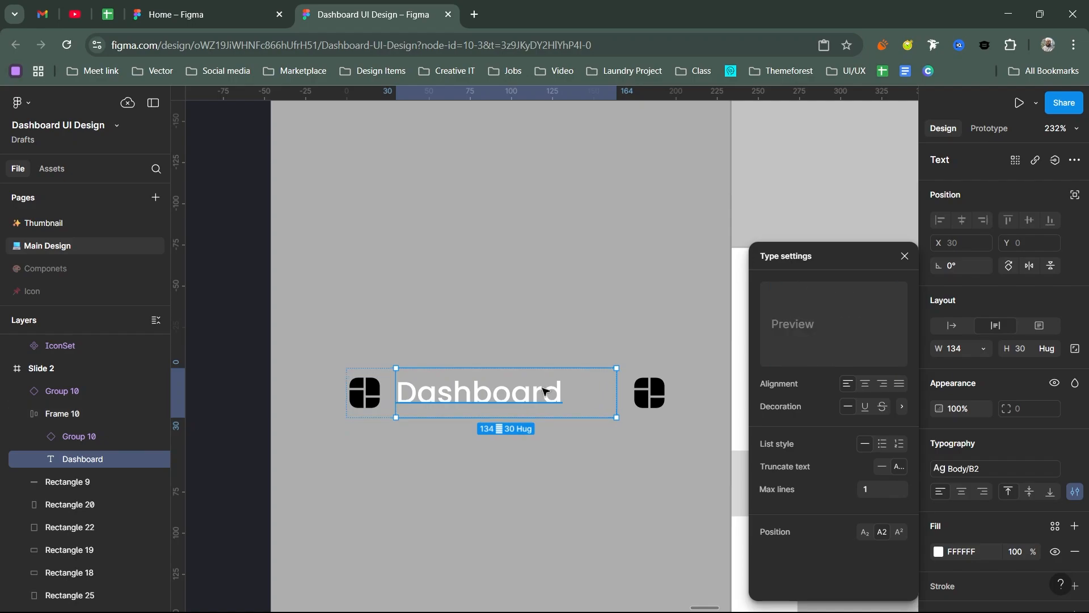
# Step: Test the truncation by appending "ffdstbvdf" to the Dashboard text, and remove the extra characters
pyautogui.doubleClick(603, 397)
pyautogui.click(603, 397)
pyautogui.write('ffdst')
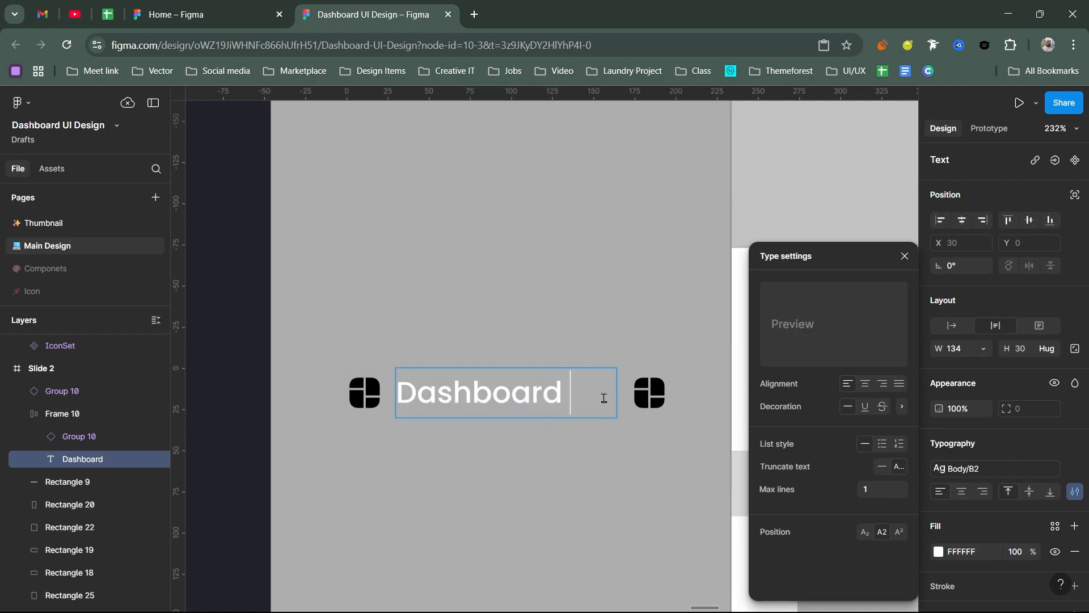
pyautogui.write('vdf')
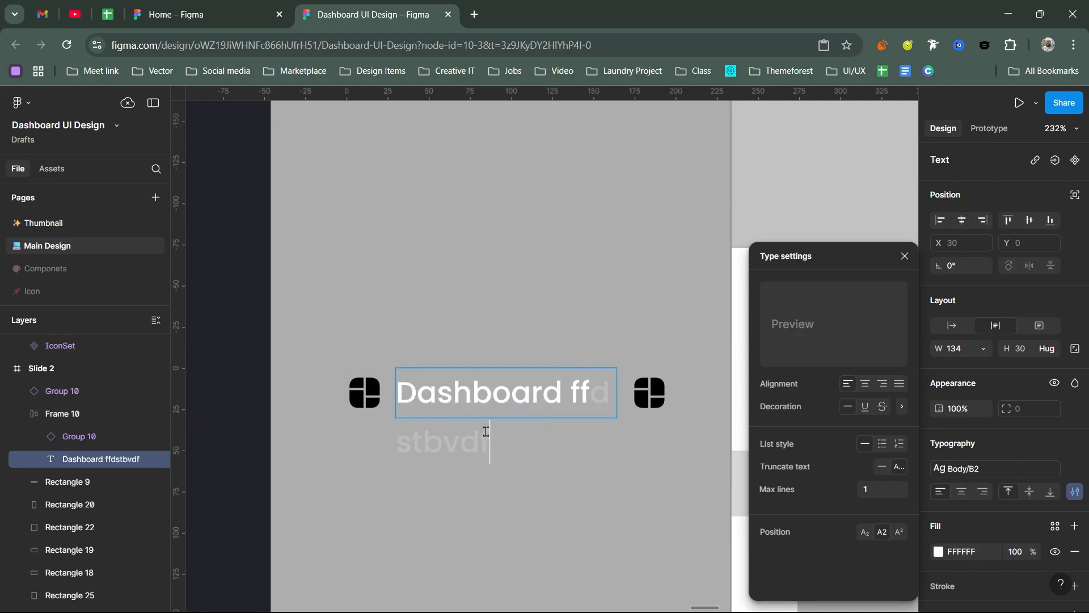
pyautogui.press('Escape')
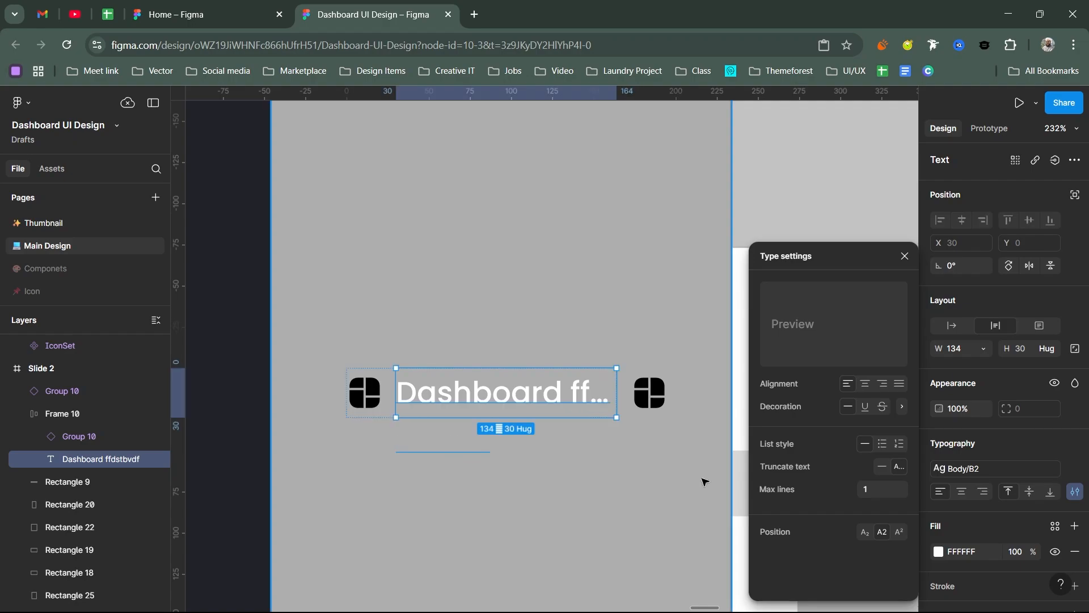
pyautogui.doubleClick(572, 407)
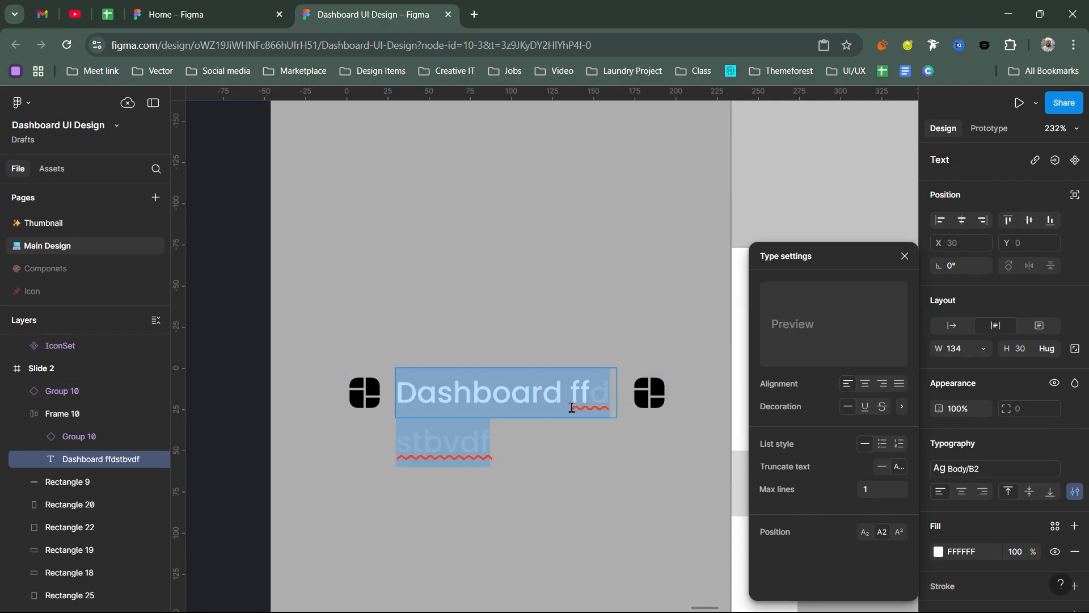
pyautogui.doubleClick(597, 406)
pyautogui.press('BackSpace')
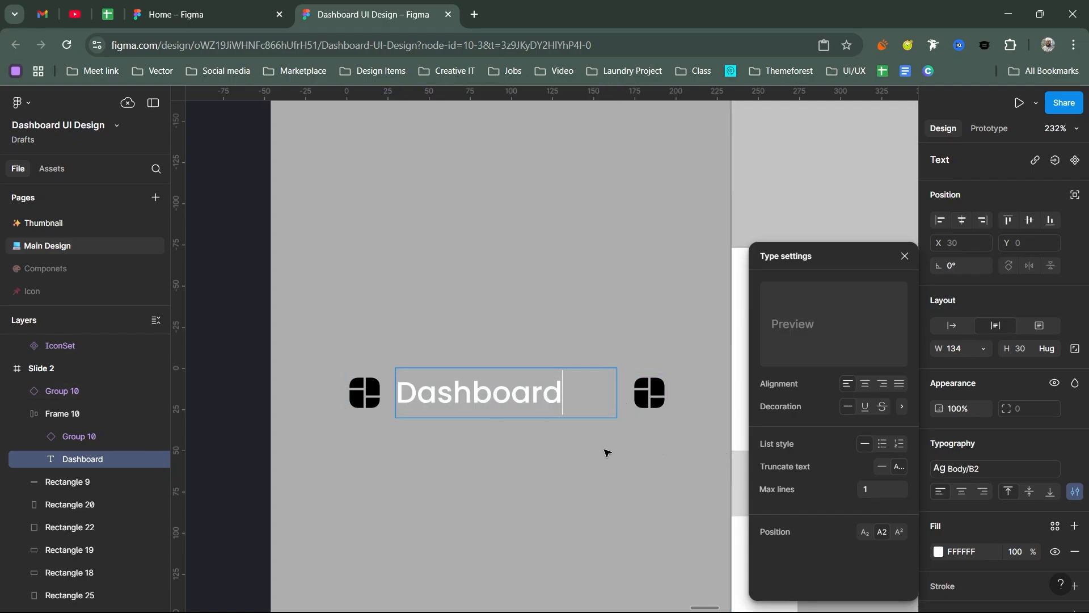
pyautogui.press('Escape')
pyautogui.press('Escape')
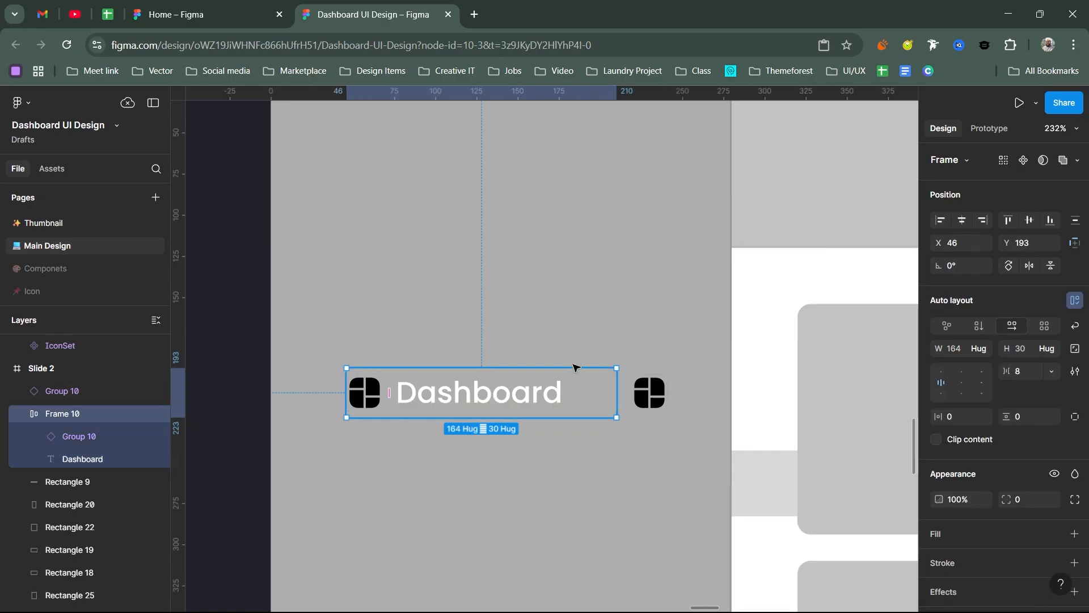
# Step: Move the Dashboard auto layout frame to X 30 and widen its text box to 141
pyautogui.moveTo(559, 391); pyautogui.dragTo(602, 393)
pyautogui.click(535, 407)
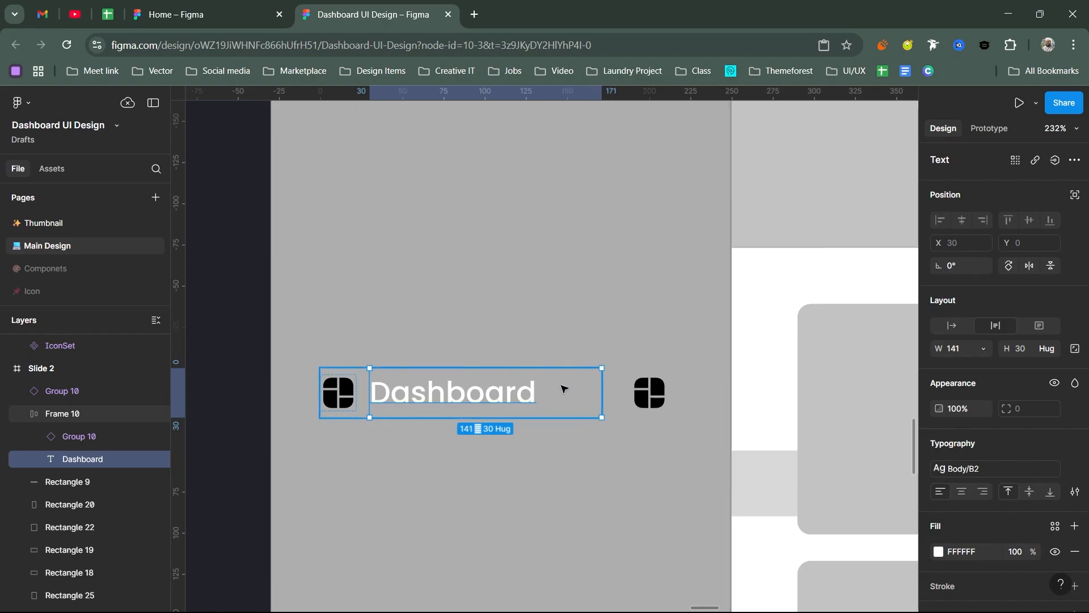
pyautogui.click(340, 393)
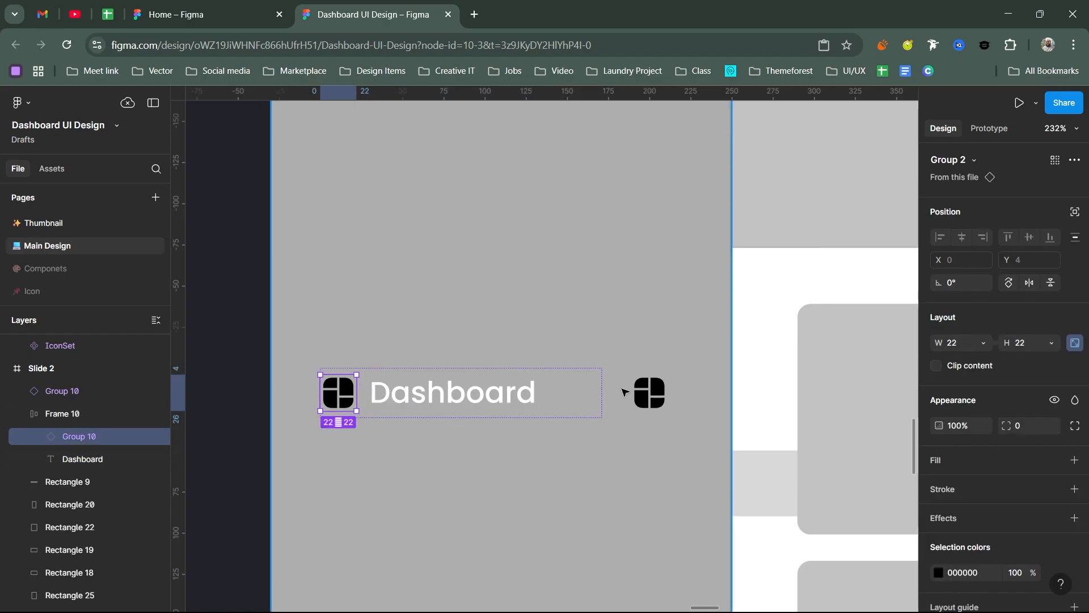
# Step: Combine the Dashboard frame and the second icon in an outer auto layout frame with a gap of 8
pyautogui.click(650, 391)
pyautogui.keyDown('shift'); pyautogui.click(580, 393); pyautogui.keyUp('shift')
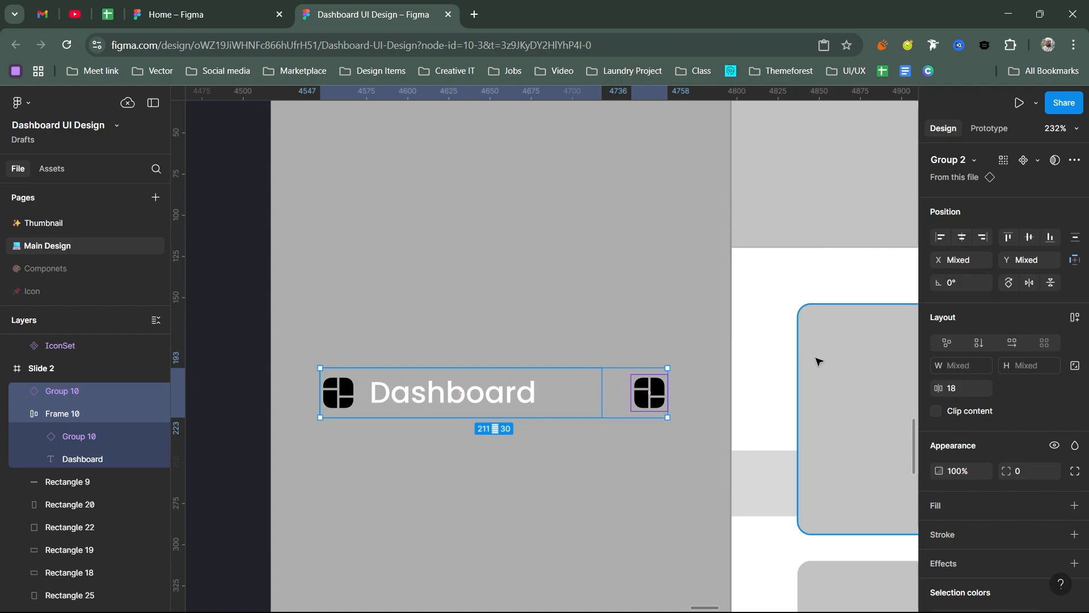
pyautogui.hotkey('shift', 'a')
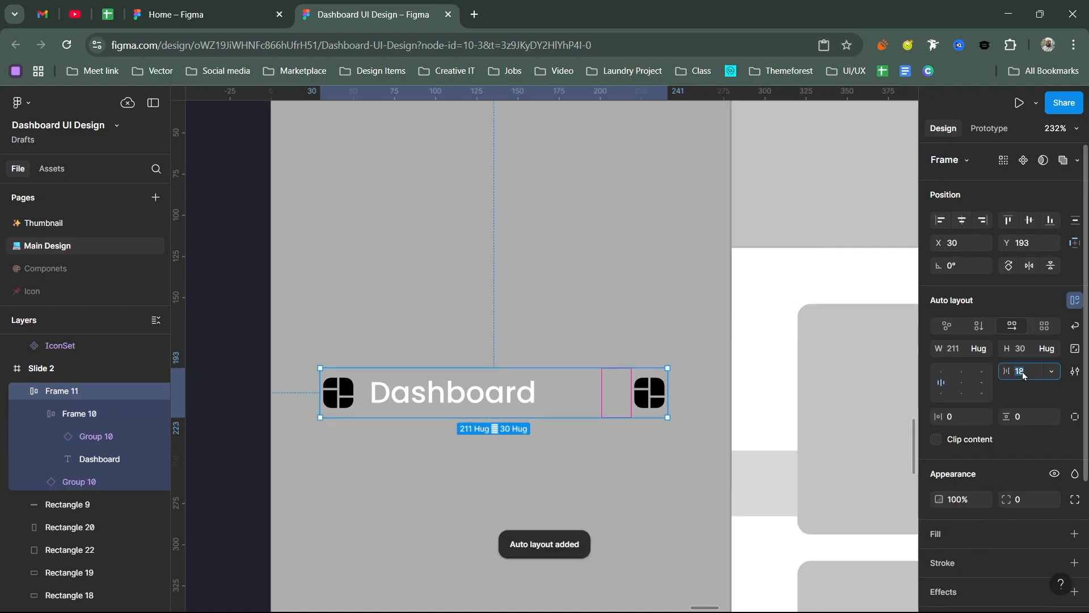
pyautogui.write('8')
pyautogui.press('Return')
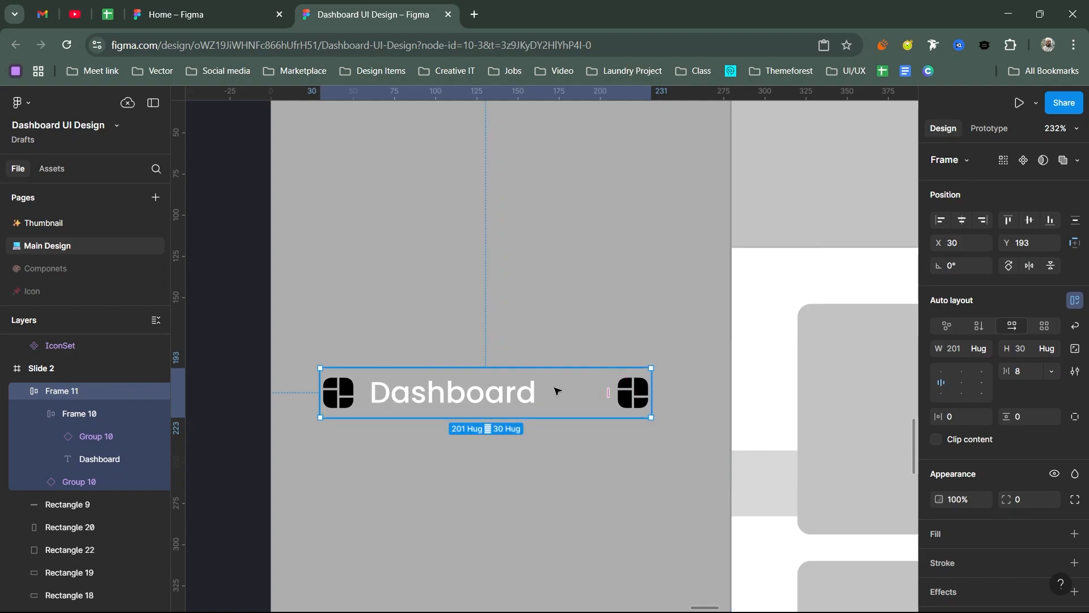
# Step: Set the outer Dashboard frame's horizontal padding to 10 and vertical padding to 12
pyautogui.scroll(-2, 953, 373)
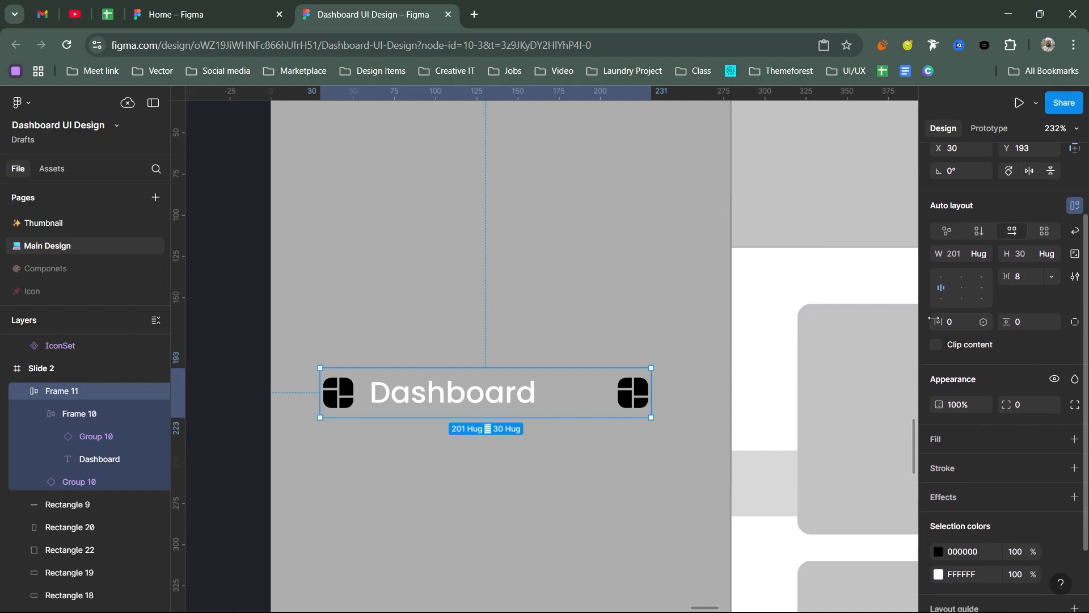
pyautogui.moveTo(938, 321); pyautogui.dragTo(1066, 322)
pyautogui.click(957, 326)
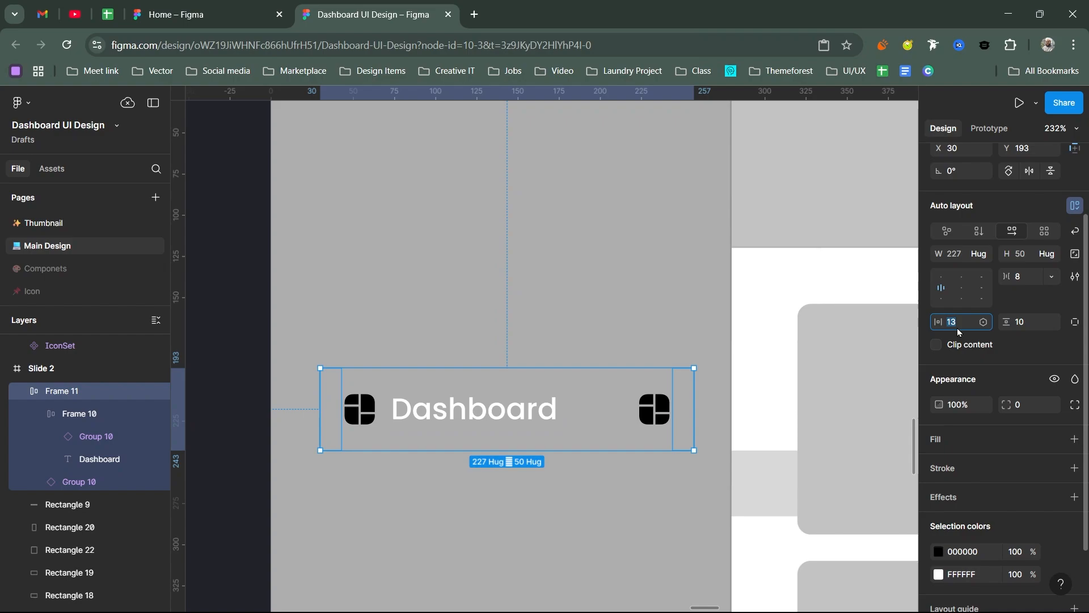
pyautogui.write('10')
pyautogui.press('Return')
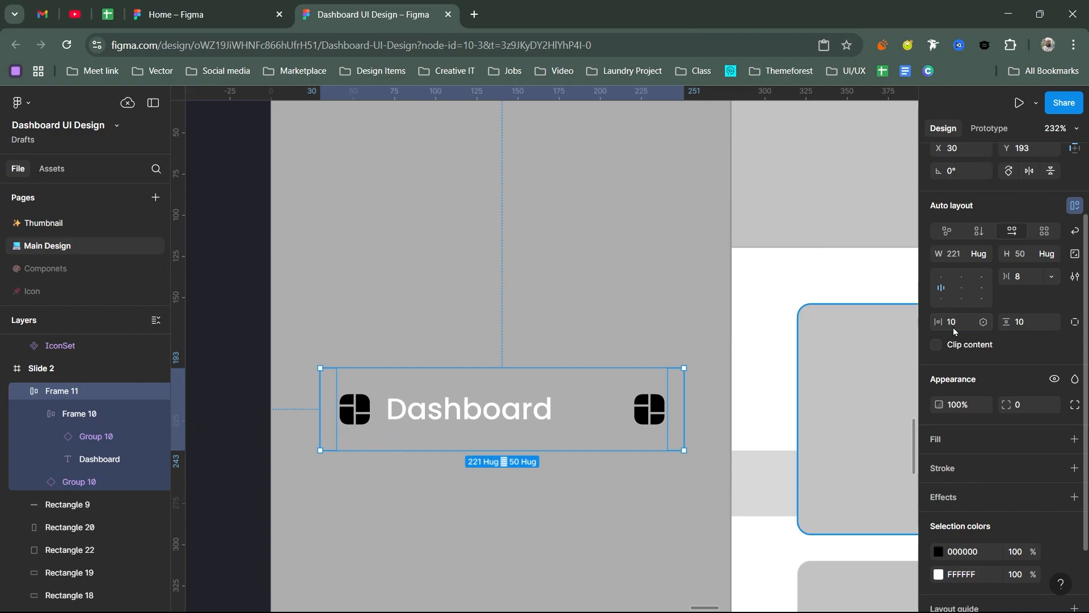
pyautogui.click(1029, 323)
pyautogui.write('12')
pyautogui.press('Return')
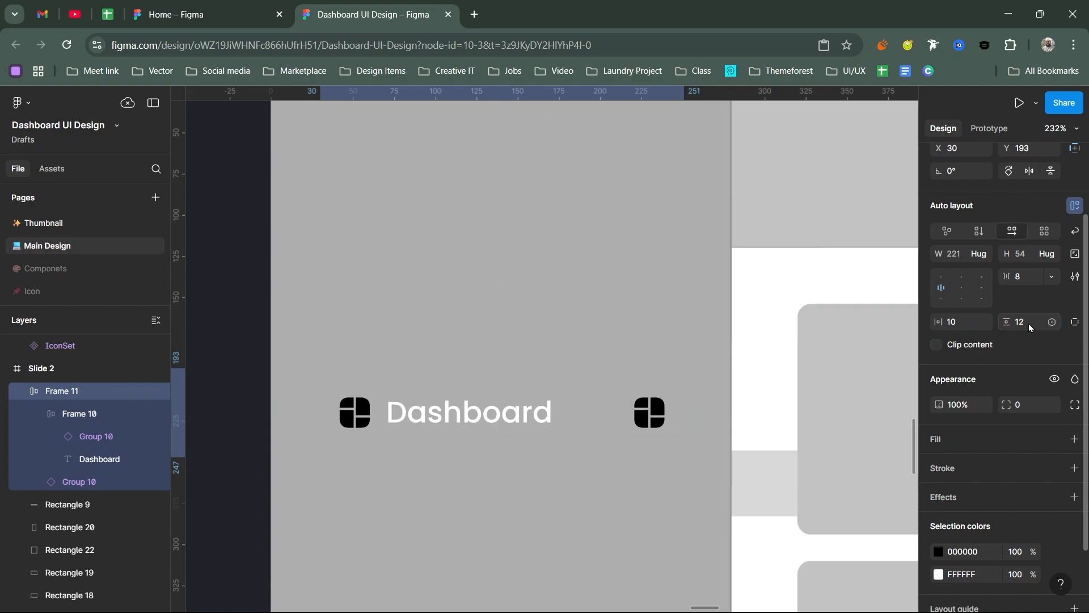
pyautogui.click(1053, 441)
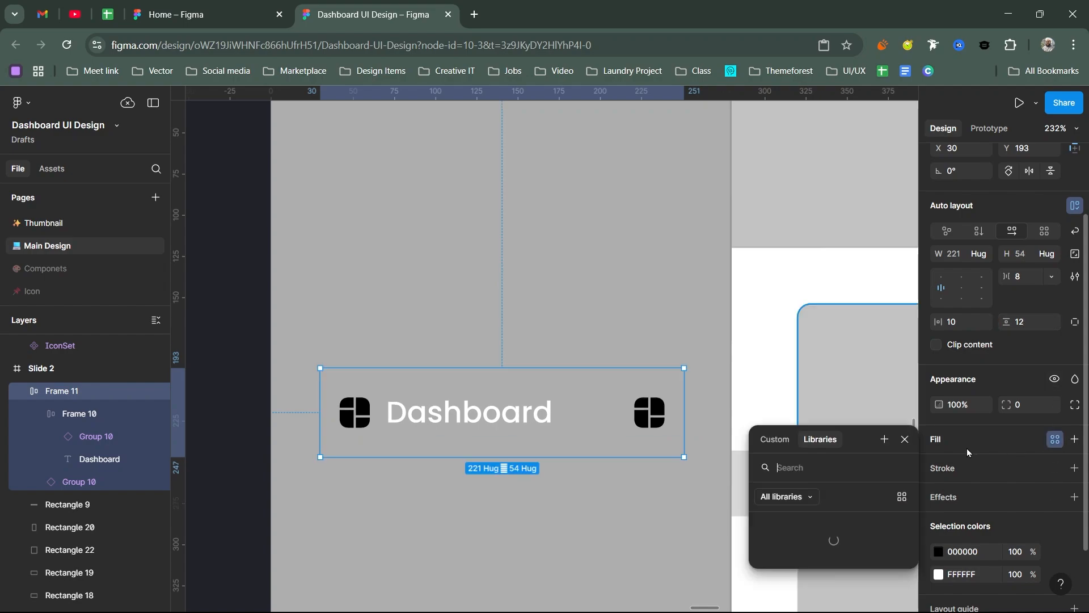
pyautogui.moveTo(863, 440); pyautogui.dragTo(887, 219)
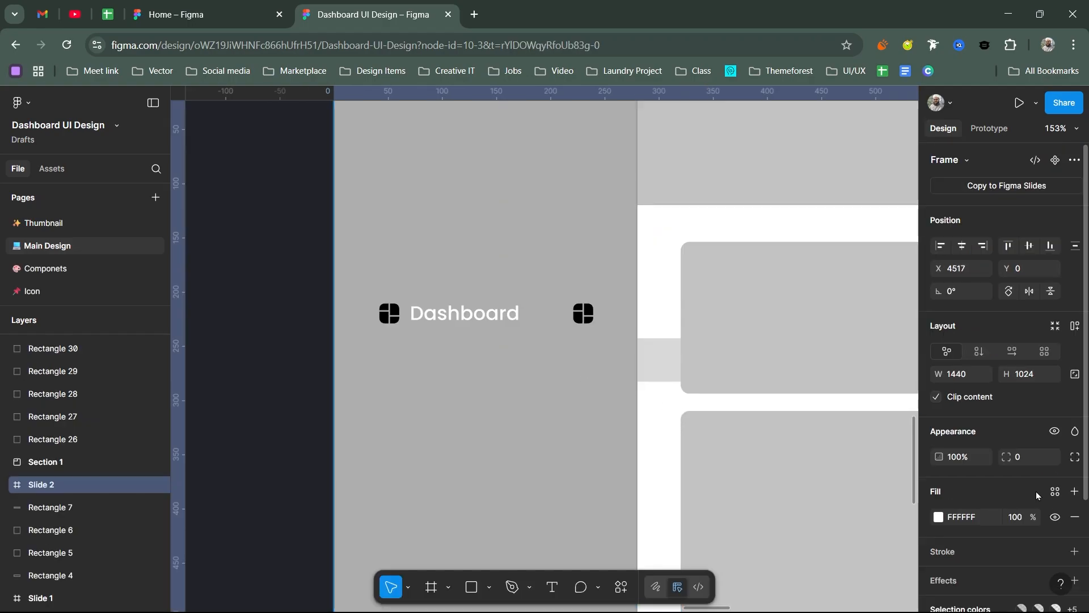
pyautogui.click(1053, 492)
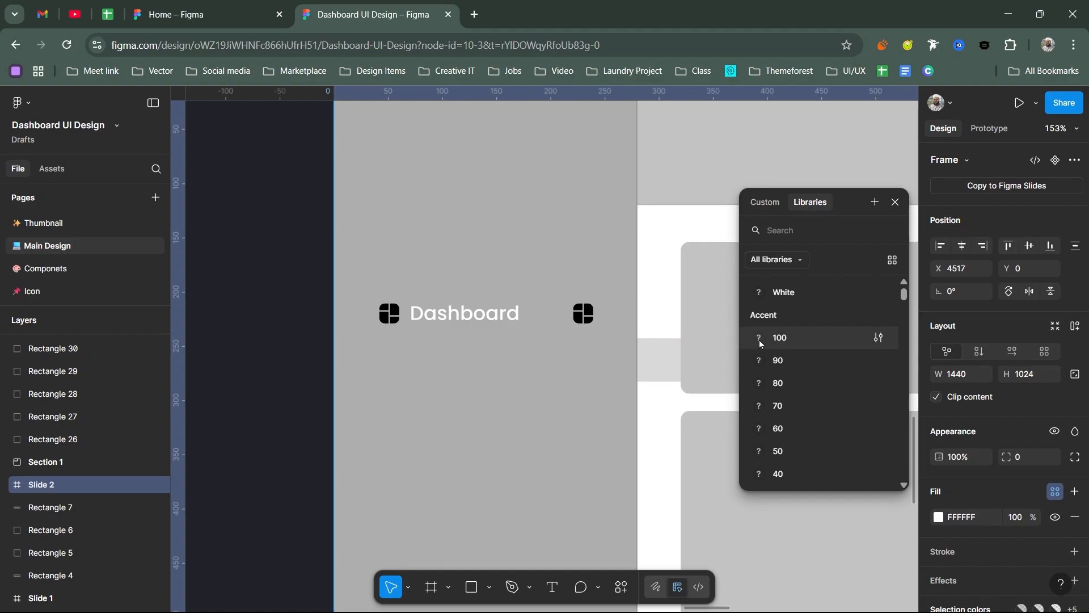
pyautogui.click(778, 341)
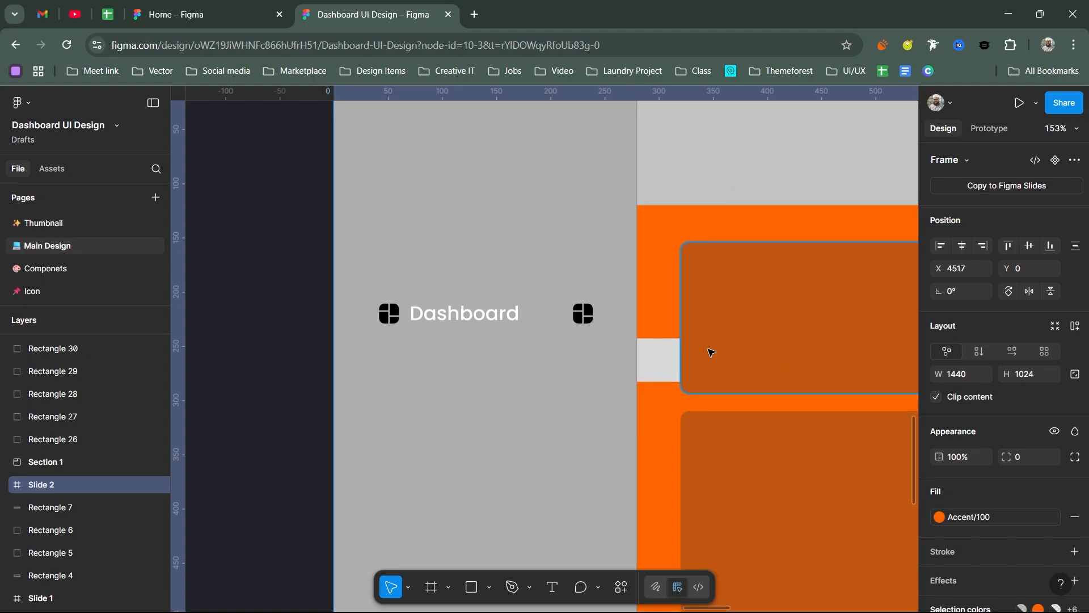
pyautogui.hotkey('ctrl', 'z')
# Step: Fill the outer Dashboard menu item frame with the Accent/100 color style
pyautogui.click(530, 317)
pyautogui.hotkey('shift', 'a')
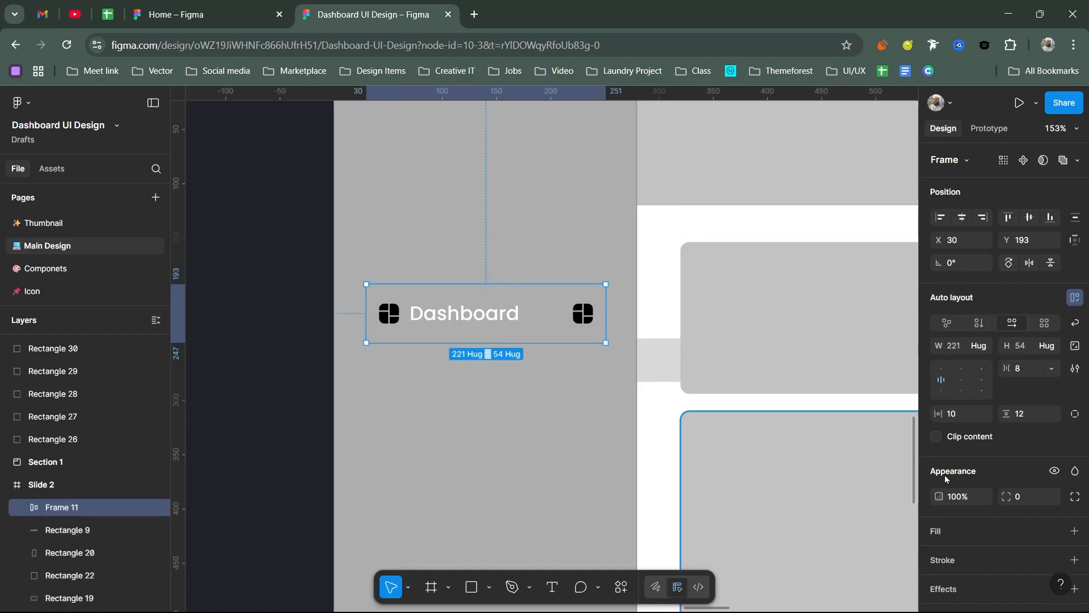
pyautogui.click(1055, 531)
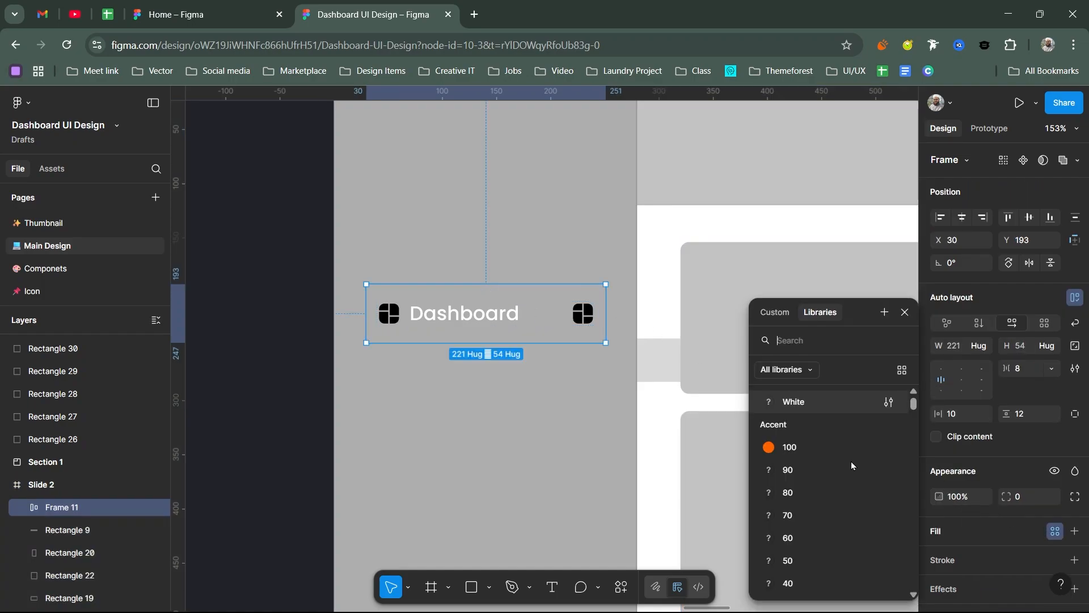
pyautogui.click(790, 448)
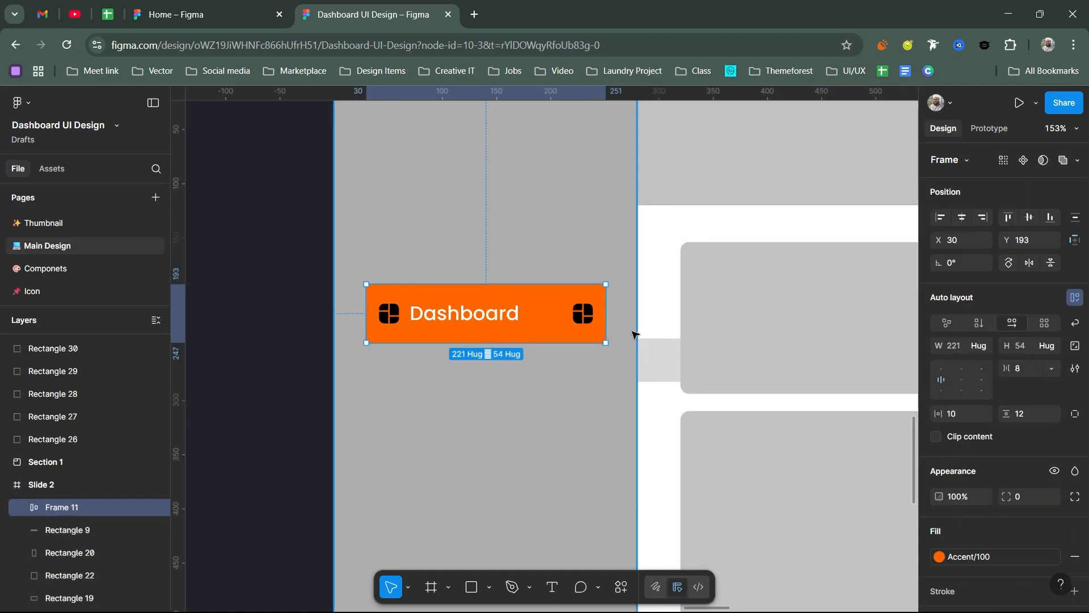
# Step: Replace the black of the menu item's two icons with the White color style
pyautogui.scroll(-3, 1002, 434)
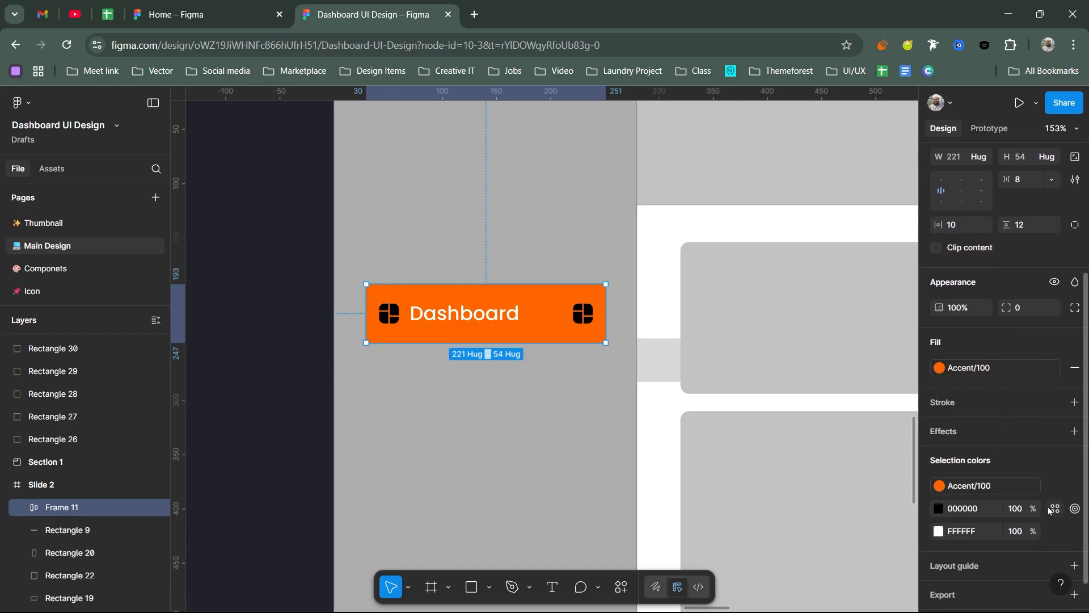
pyautogui.click(1054, 510)
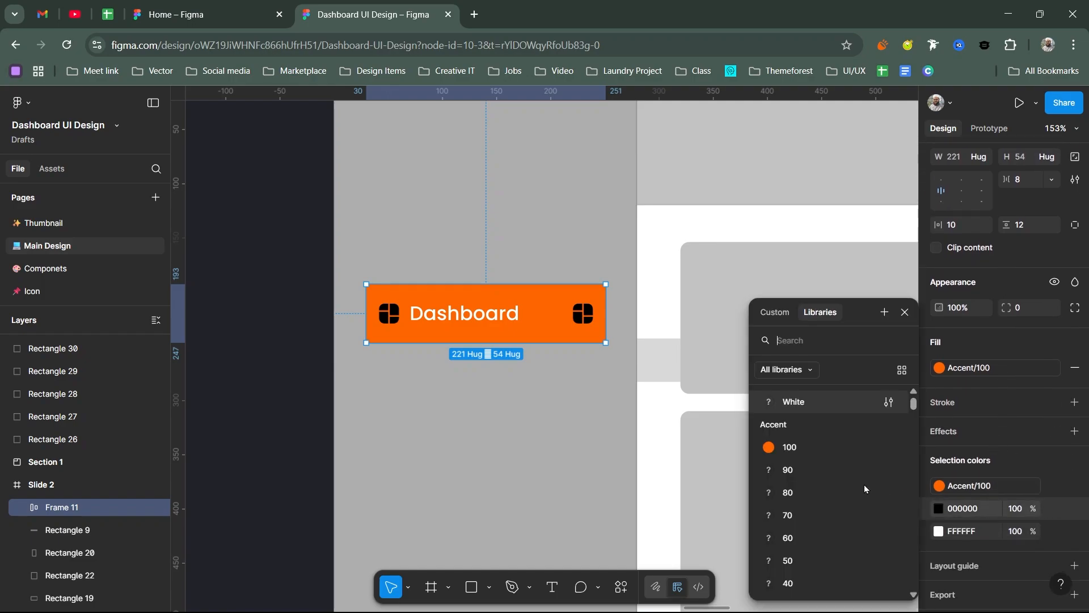
pyautogui.click(784, 403)
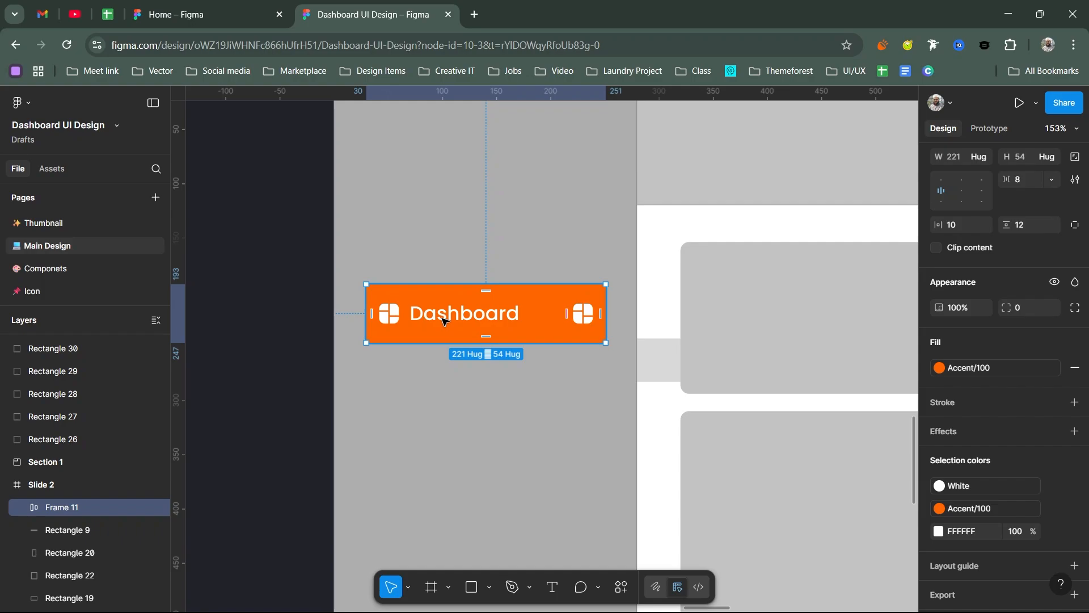
# Step: Move the Dashboard menu item up the sidebar to X 34, Y 131 and set its corner radius to 8
pyautogui.scroll(2, 446, 322)
pyautogui.moveTo(525, 427); pyautogui.dragTo(528, 359)
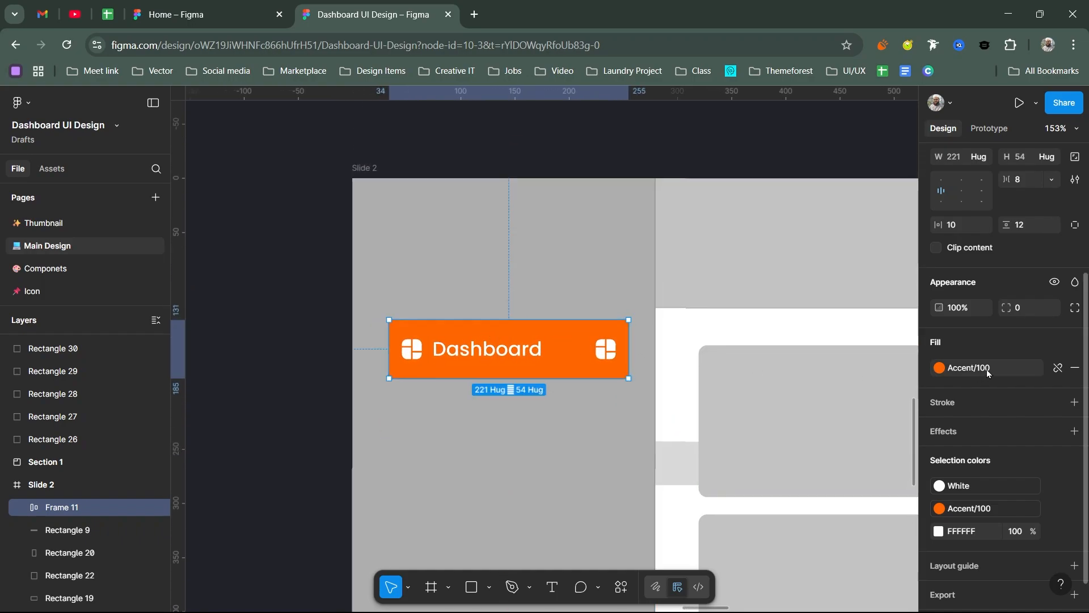
pyautogui.scroll(3, 989, 367)
pyautogui.click(1034, 404)
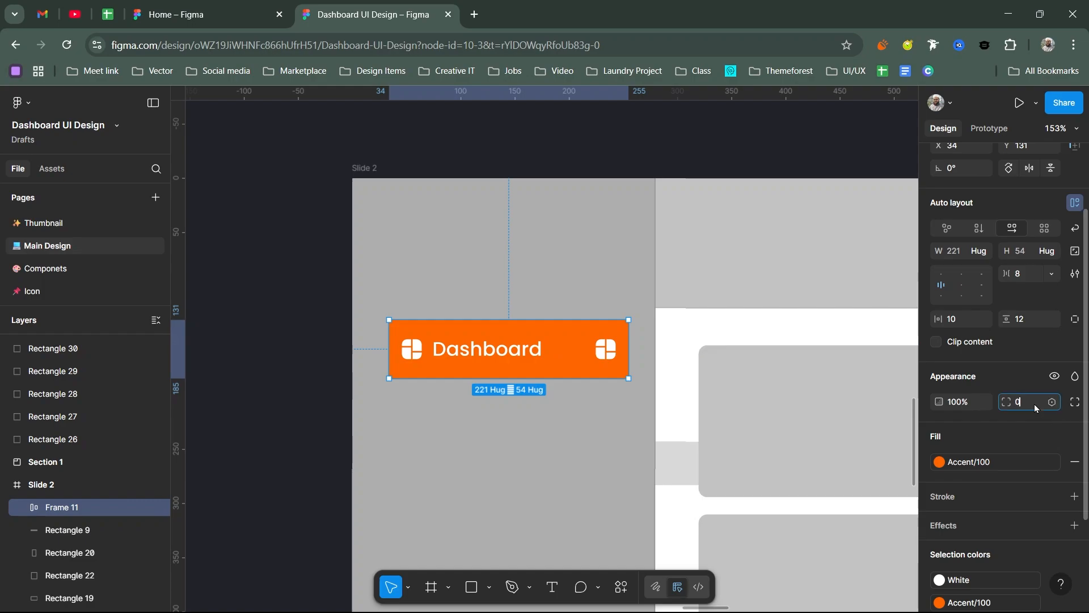
pyautogui.write('8')
pyautogui.press('Return')
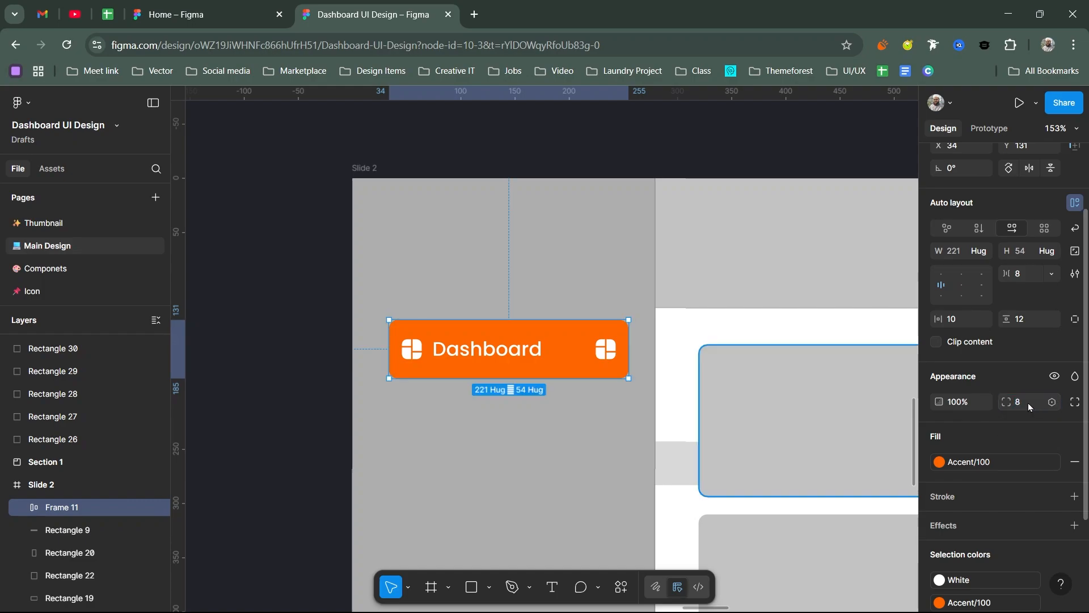
pyautogui.click(597, 158)
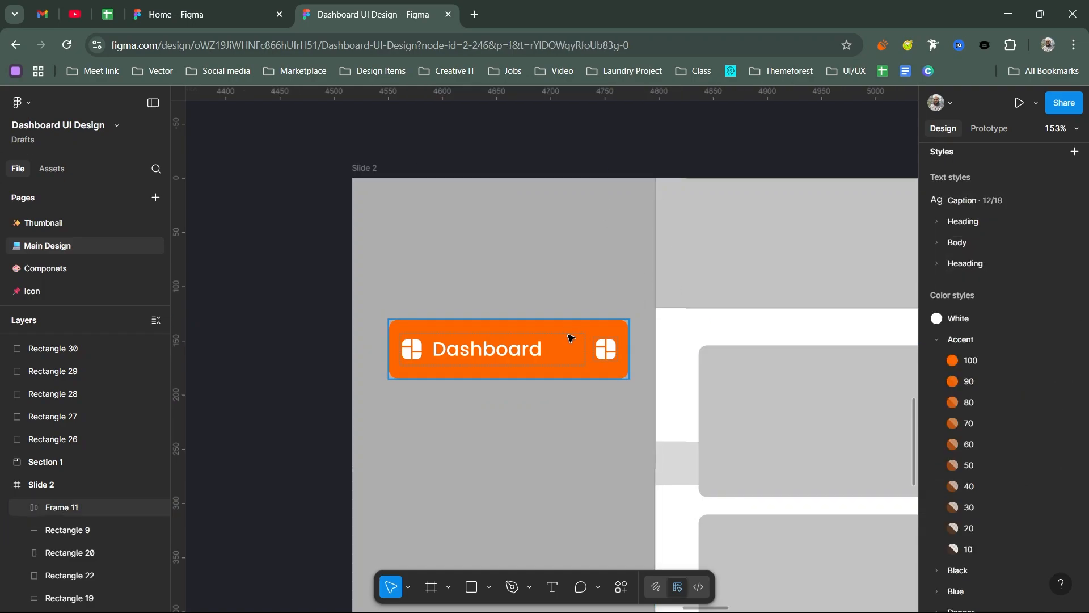
pyautogui.scroll(3, 569, 368)
pyautogui.scroll(-2, 561, 439)
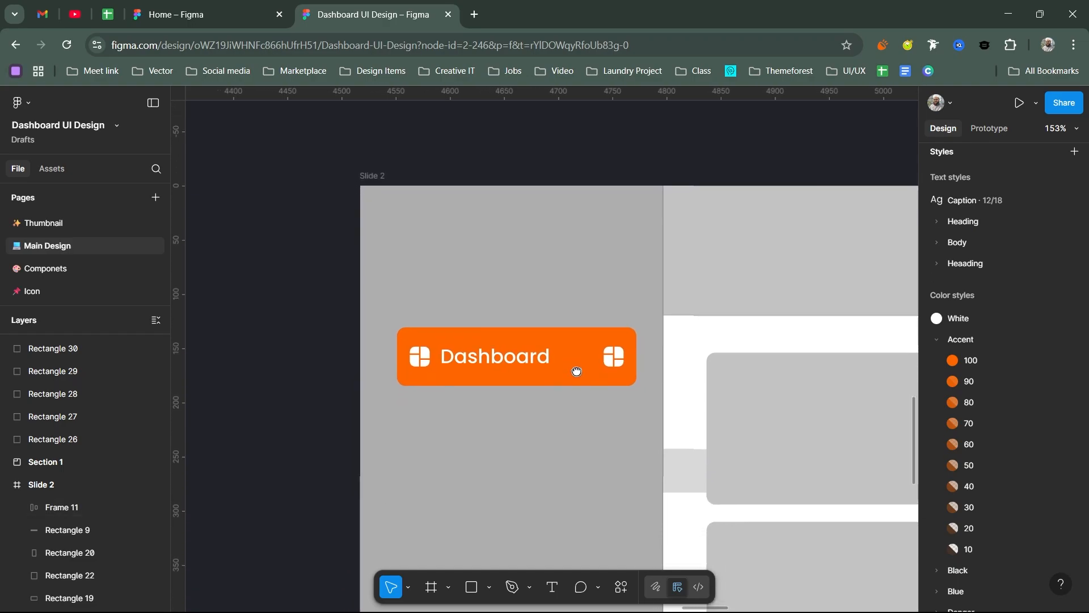
pyautogui.scroll(1, 567, 438)
pyautogui.click(570, 438)
pyautogui.click(570, 438)
pyautogui.moveTo(578, 423); pyautogui.dragTo(656, 162)
pyautogui.hotkey('ctrl', 'z')
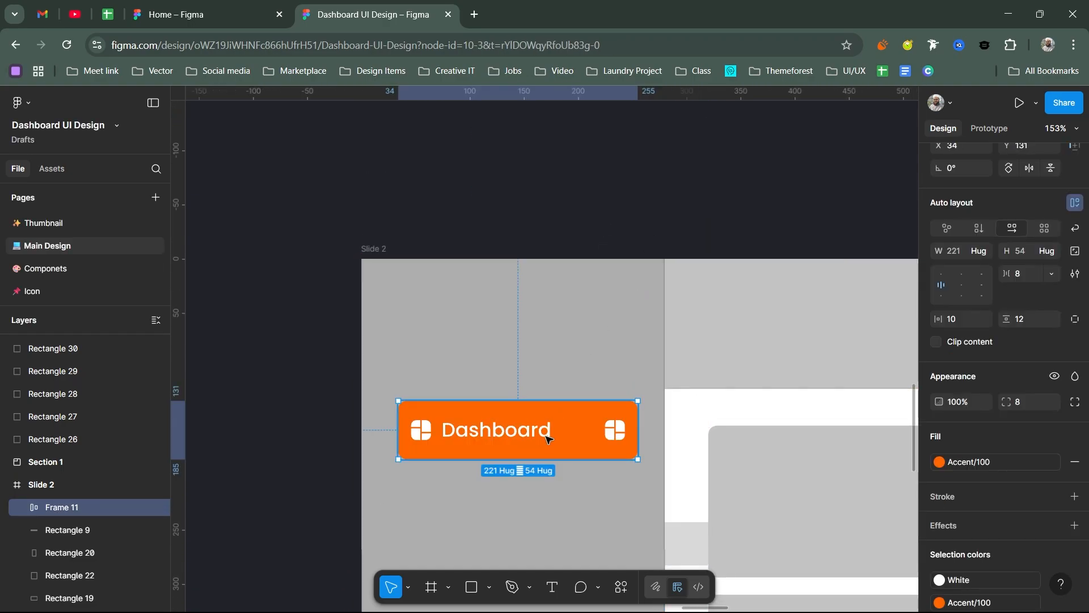
# Step: Cut the Dashboard menu item out of Slide 2 and paste it on the empty canvas above the slide at X 4618, Y -302
pyautogui.scroll(-3, 555, 420)
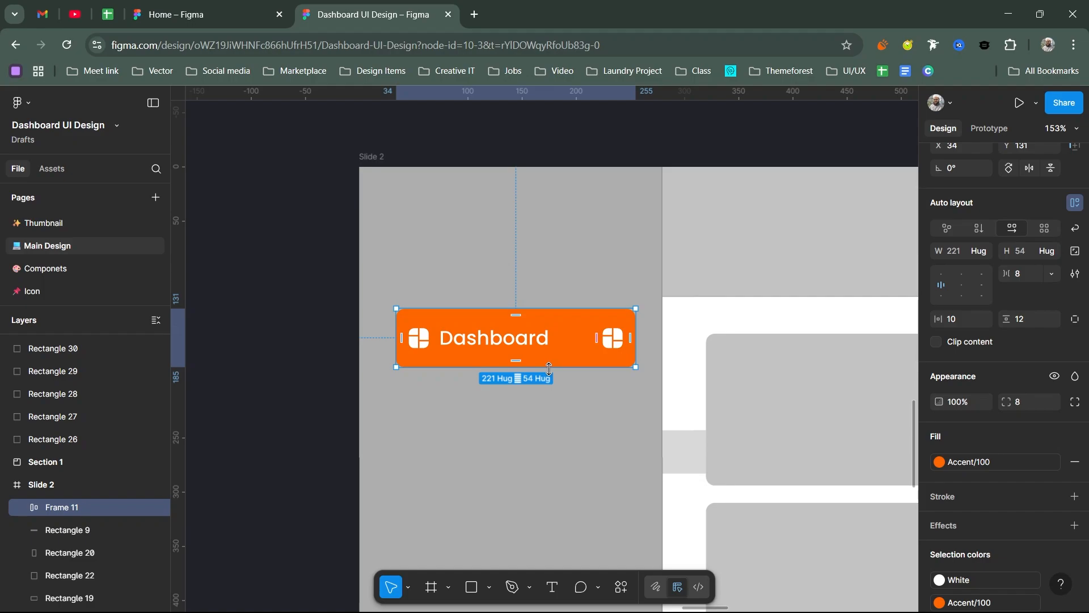
pyautogui.scroll(5, 555, 361)
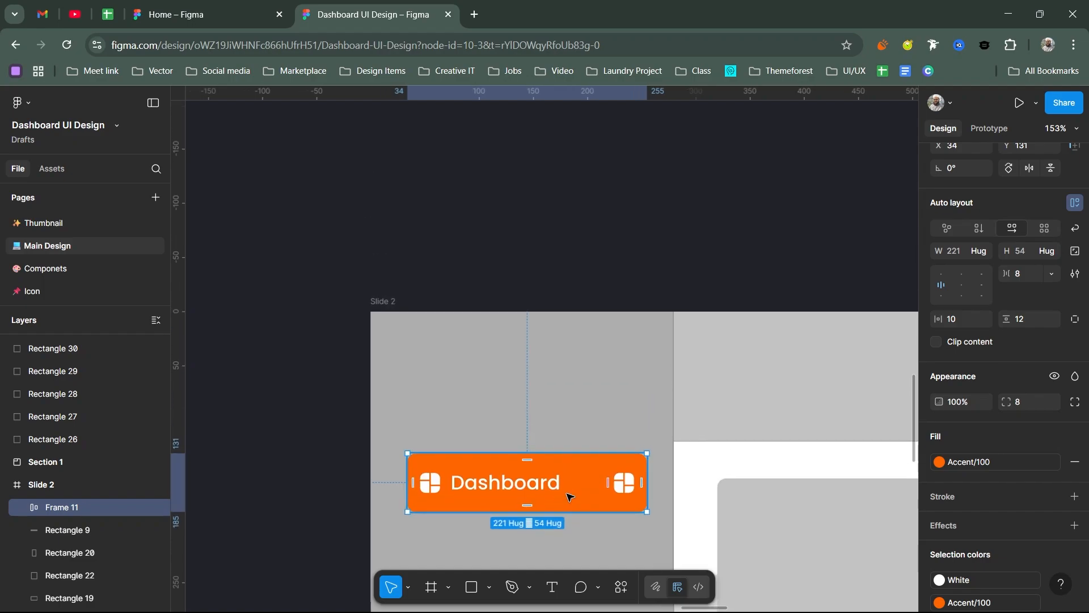
pyautogui.hotkey('ctrl', 'x')
pyautogui.hotkey('ctrl', 'v')
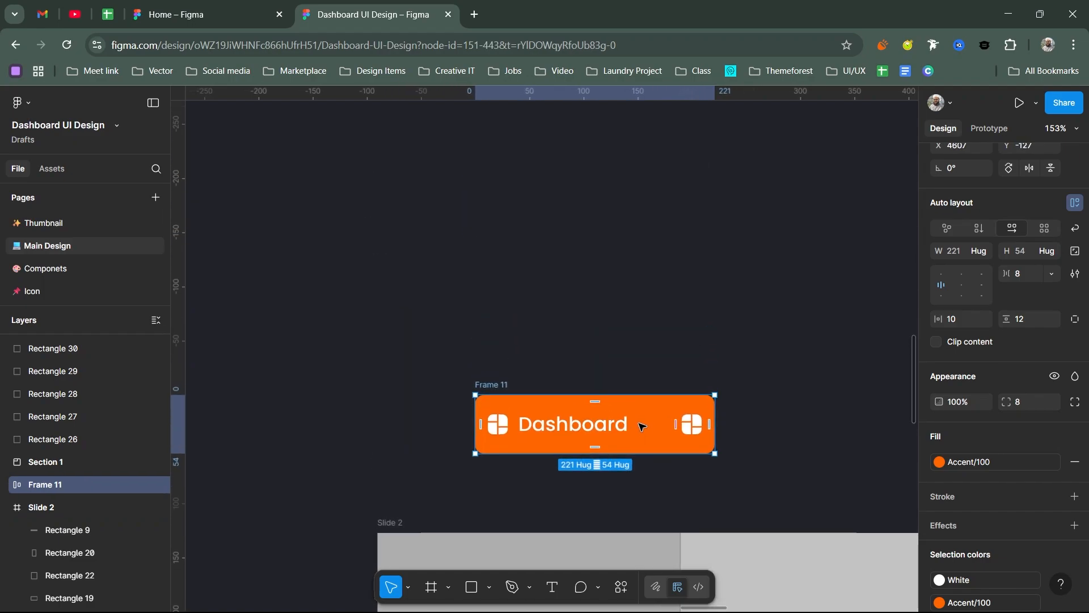
pyautogui.moveTo(641, 414); pyautogui.dragTo(653, 225)
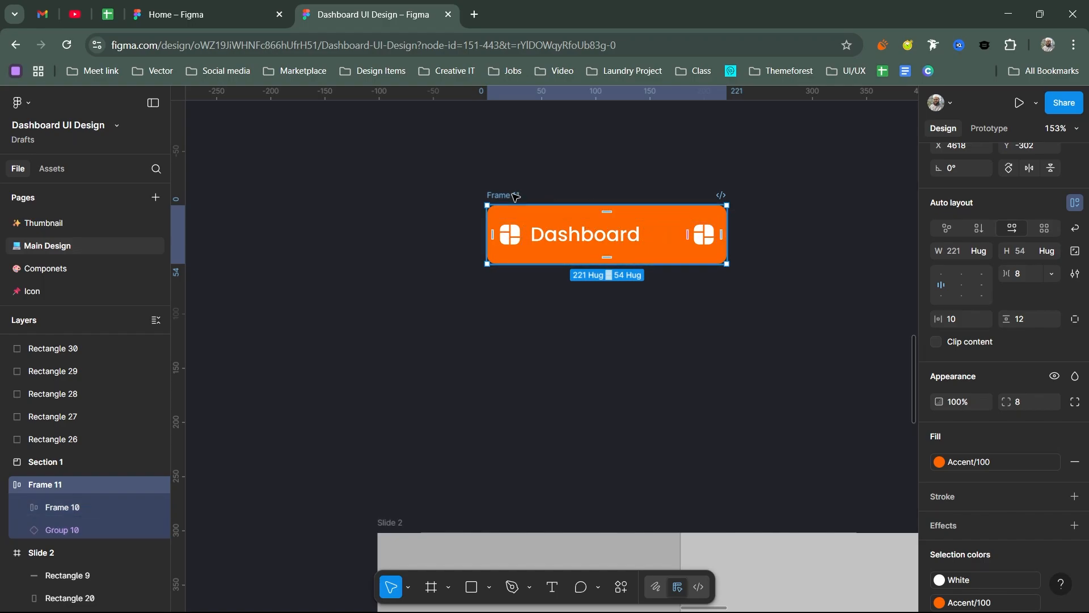
# Step: Rename the pasted menu item frame as Nevbar
pyautogui.doubleClick(512, 196)
pyautogui.write('Nevba')
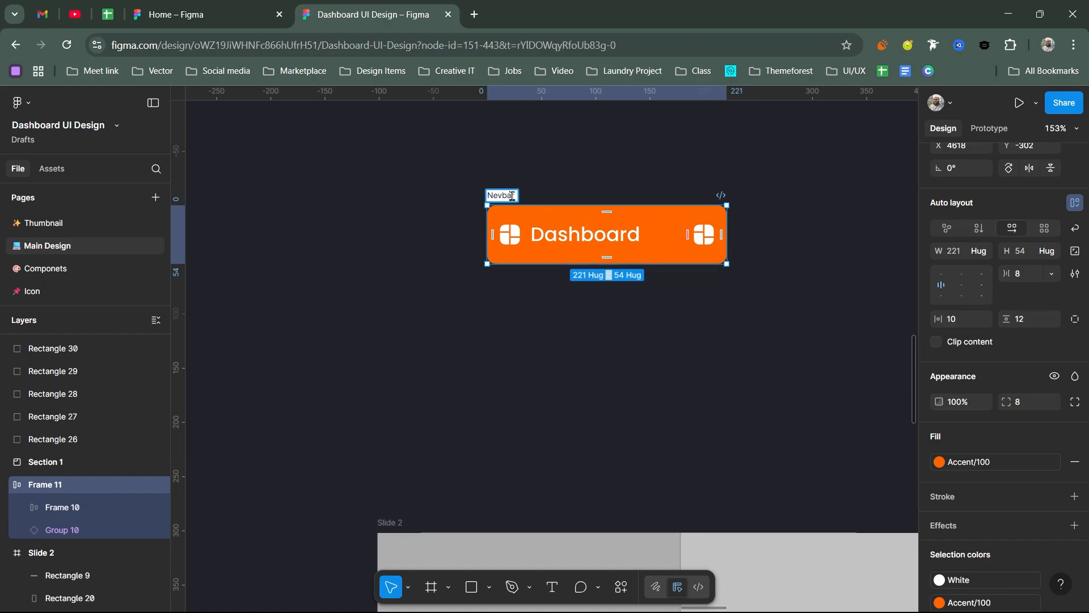
pyautogui.write('r')
pyautogui.press('Return')
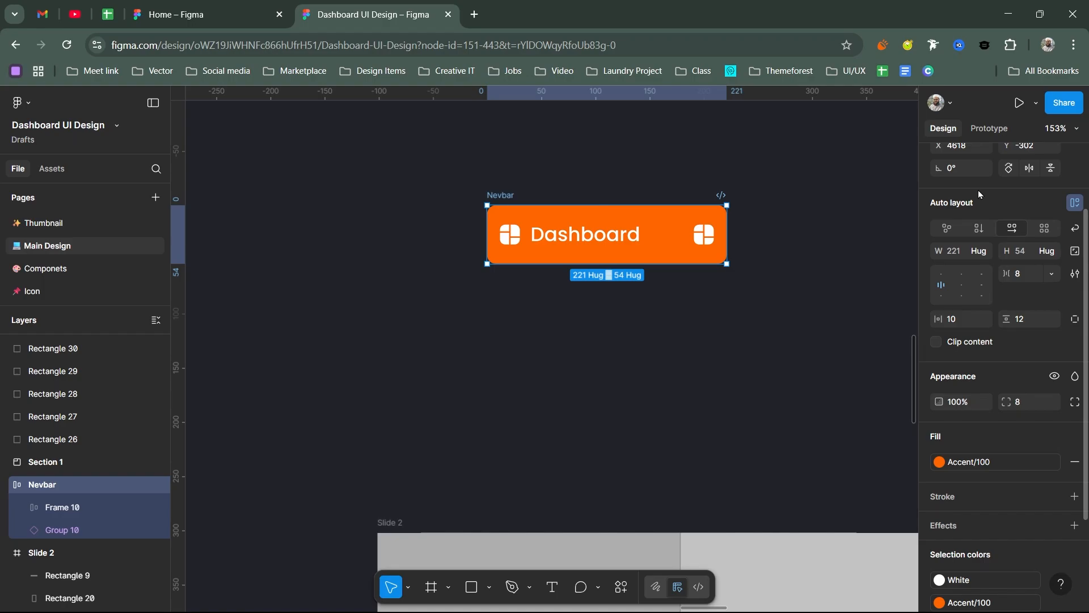
# Step: Turn the Nevbar frame into a component and add two variants below the default one
pyautogui.scroll(2, 978, 189)
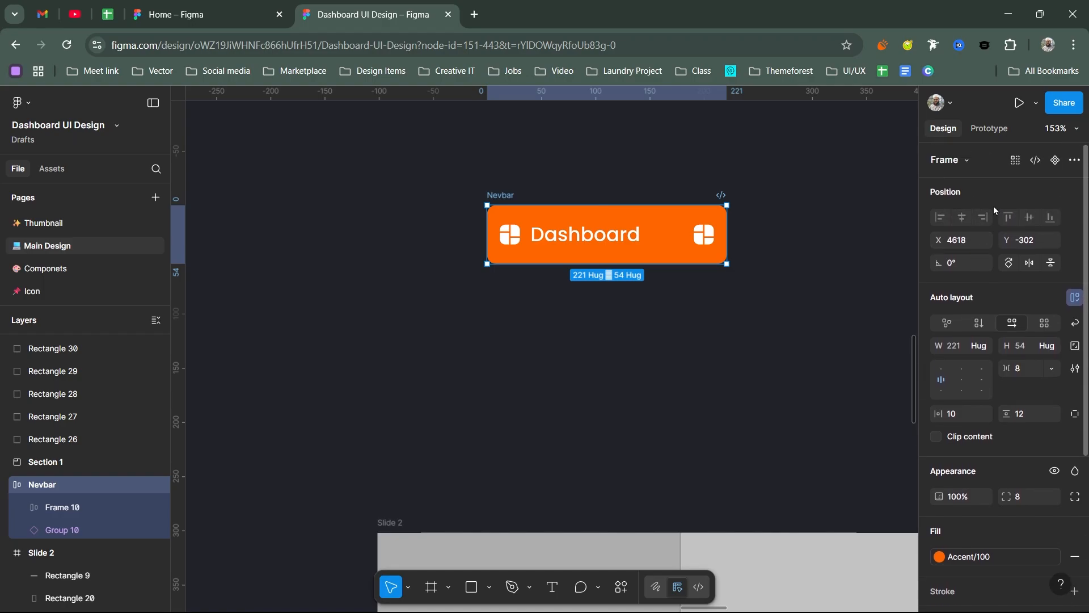
pyautogui.rightClick(682, 223)
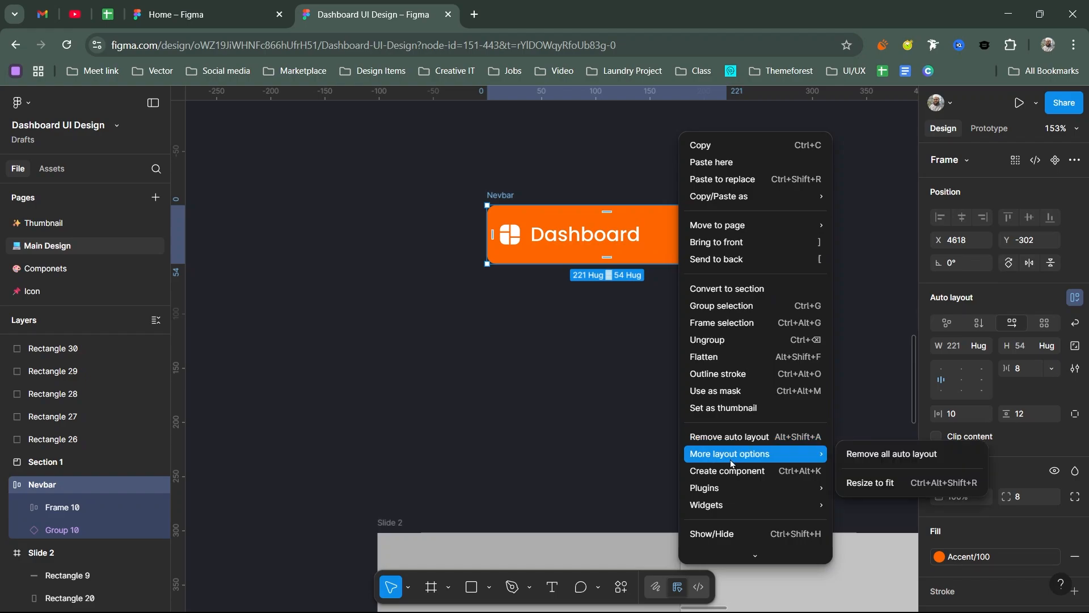
pyautogui.click(1056, 163)
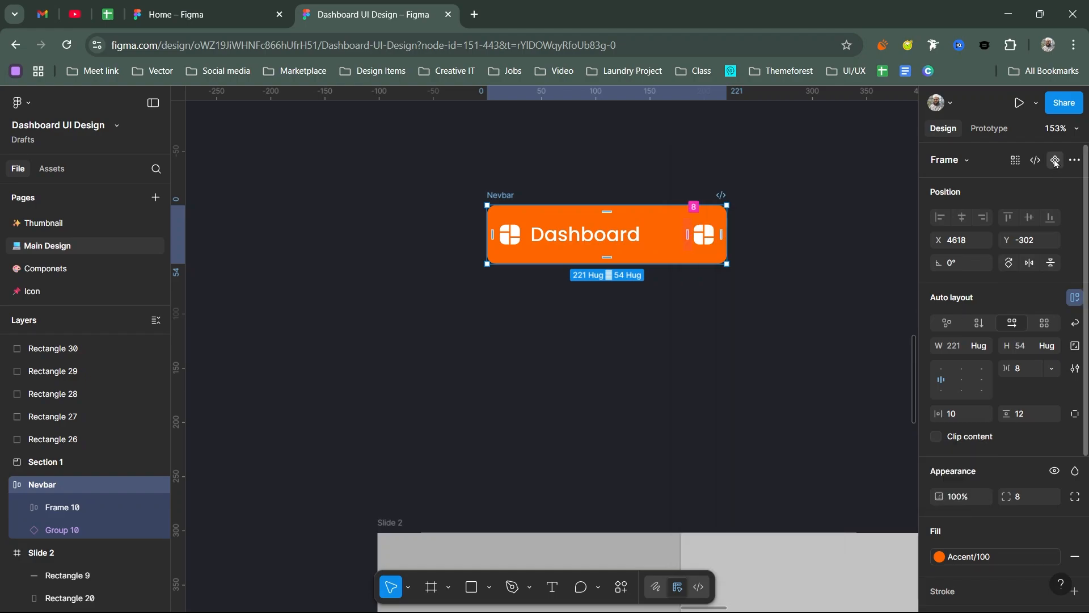
pyautogui.click(1056, 163)
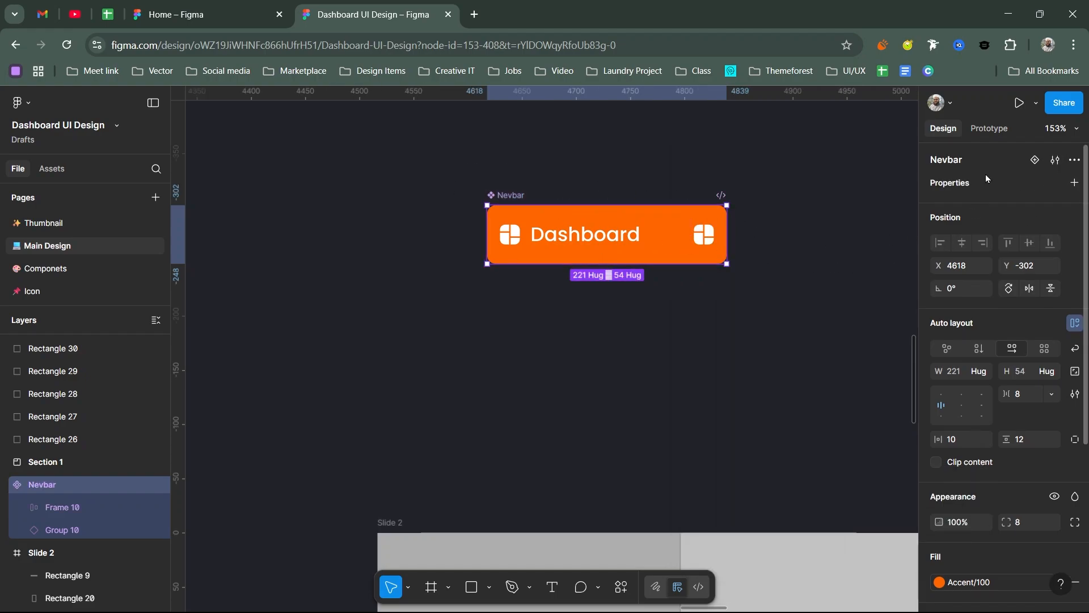
pyautogui.click(1033, 161)
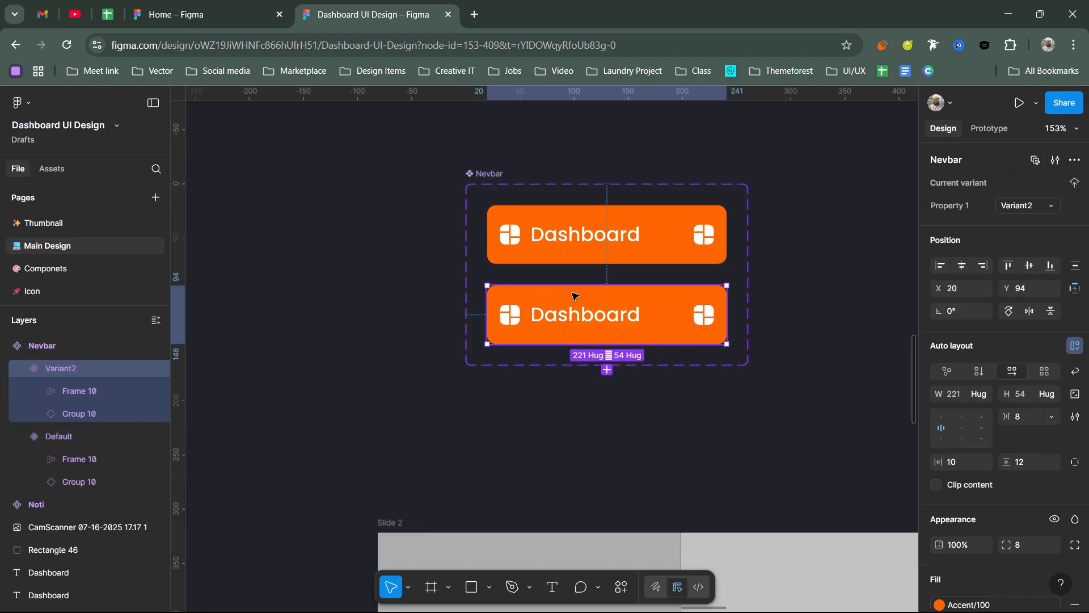
pyautogui.click(607, 370)
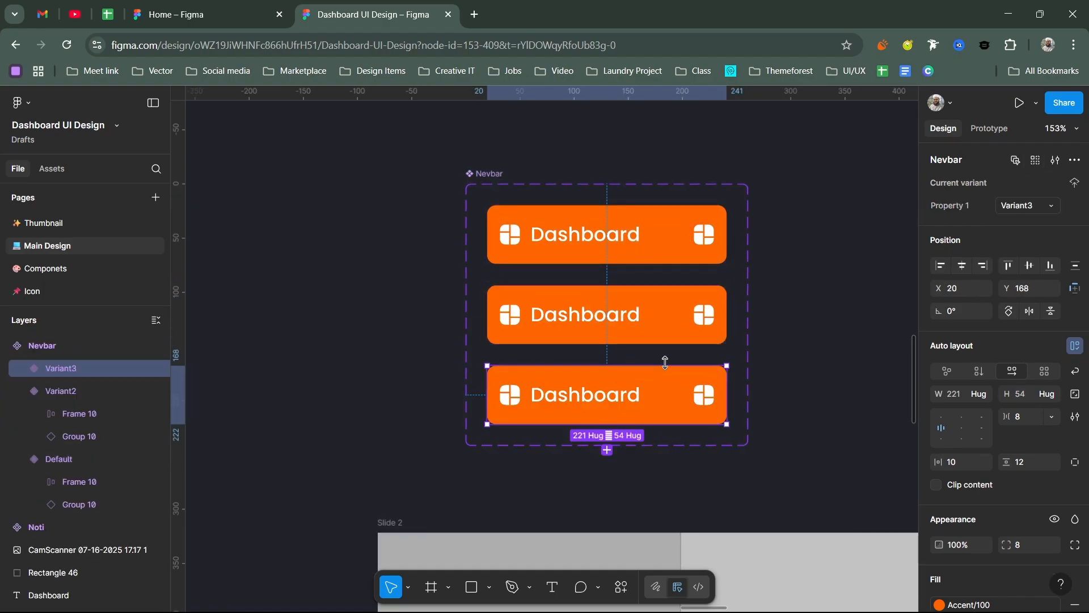
pyautogui.moveTo(786, 286); pyautogui.dragTo(779, 235)
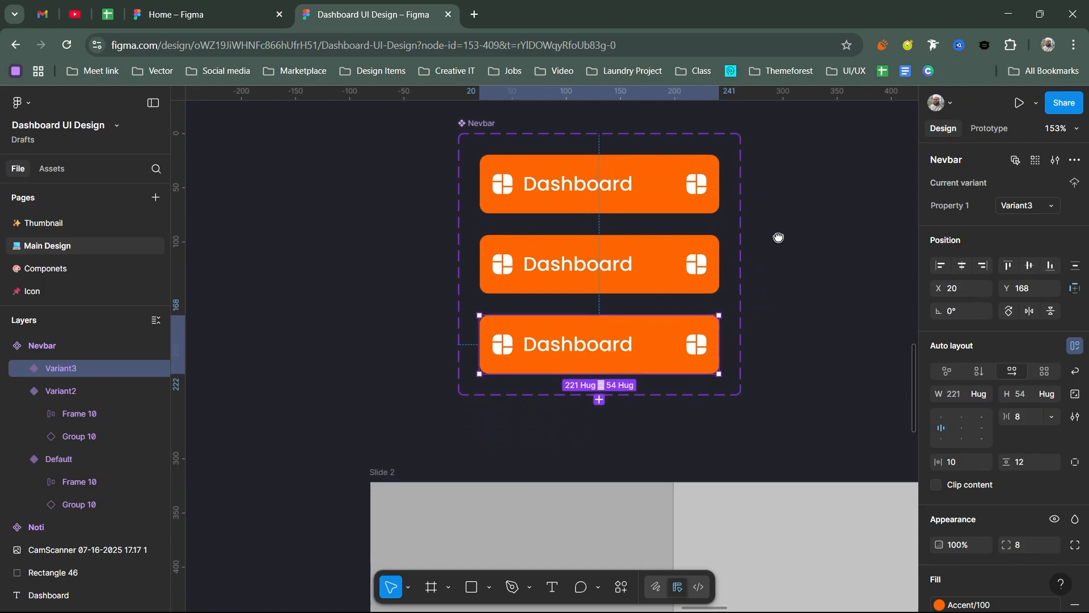
pyautogui.click(600, 400)
pyautogui.scroll(3, 822, 373)
pyautogui.hotkey('ctrl', 'z')
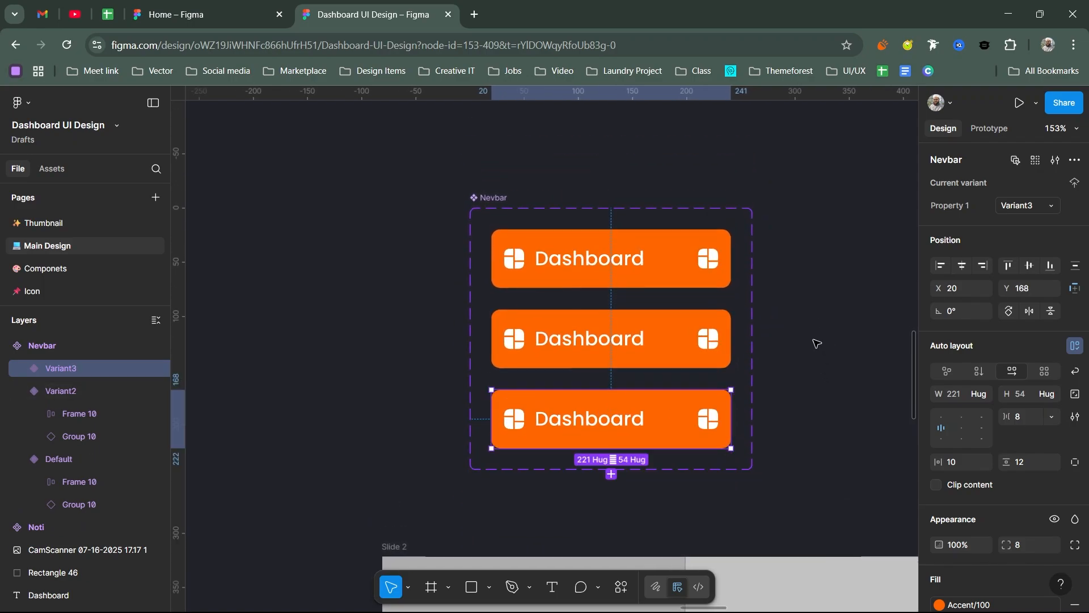
# Step: Move the Nevbar component set further up above Slide 2 to X 4594, Y -367
pyautogui.scroll(-2, 811, 318)
pyautogui.scroll(2, 681, 255)
pyautogui.moveTo(497, 196); pyautogui.dragTo(501, 145)
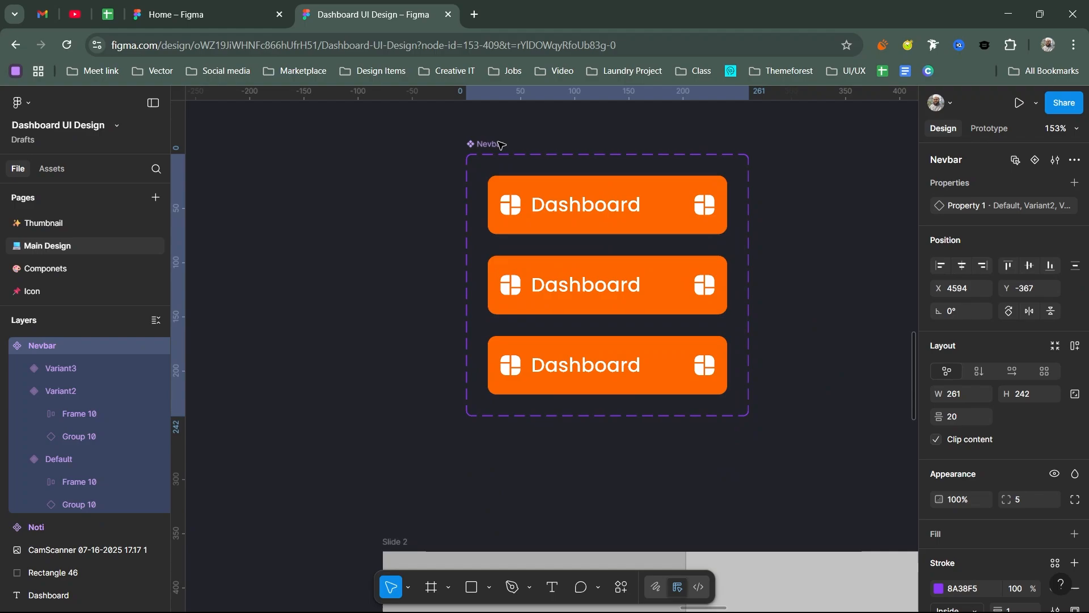
# Step: Change the fill of the second Nevbar variant to the Accent/10 color style
pyautogui.click(639, 210)
pyautogui.click(631, 286)
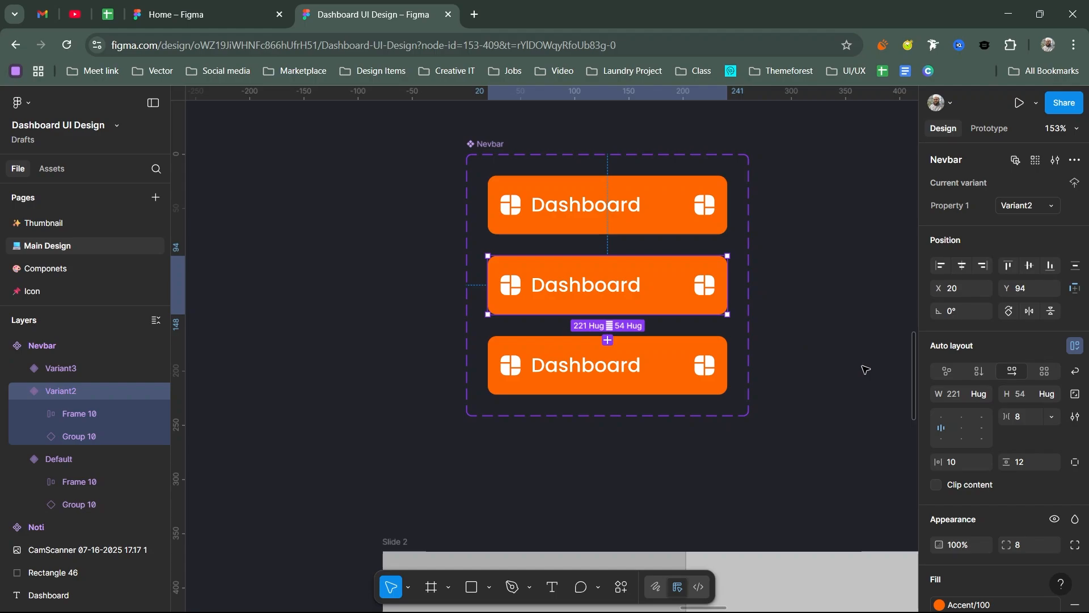
pyautogui.scroll(-5, 988, 400)
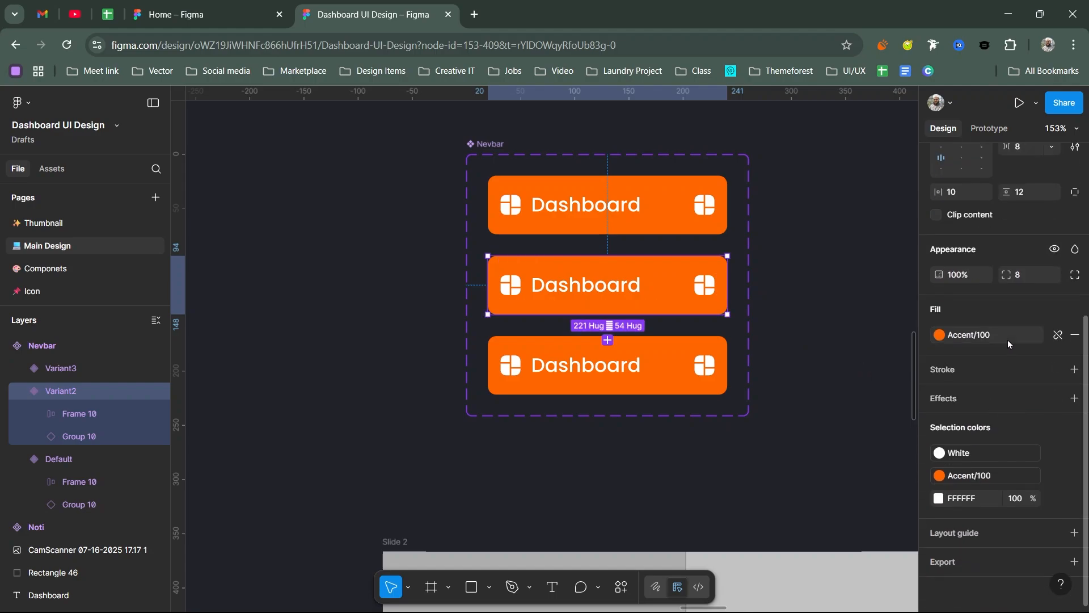
pyautogui.click(1008, 336)
pyautogui.scroll(-5, 805, 397)
pyautogui.scroll(2, 801, 417)
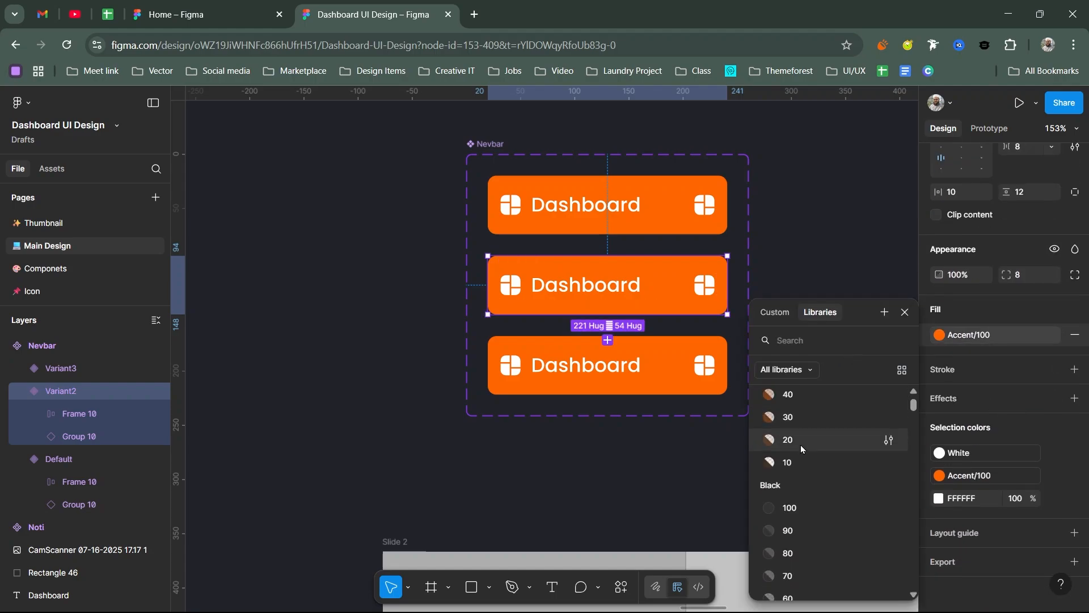
pyautogui.click(786, 464)
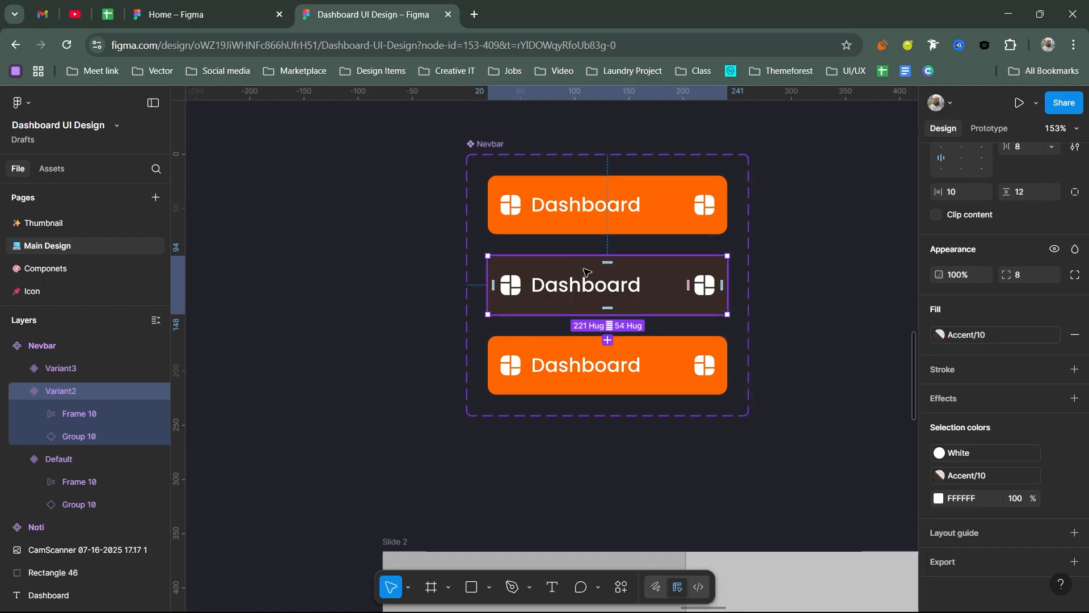
# Step: Apply the Black/60 color style to the icons and the text of the second Nevbar variant
pyautogui.click(988, 453)
pyautogui.scroll(-5, 817, 448)
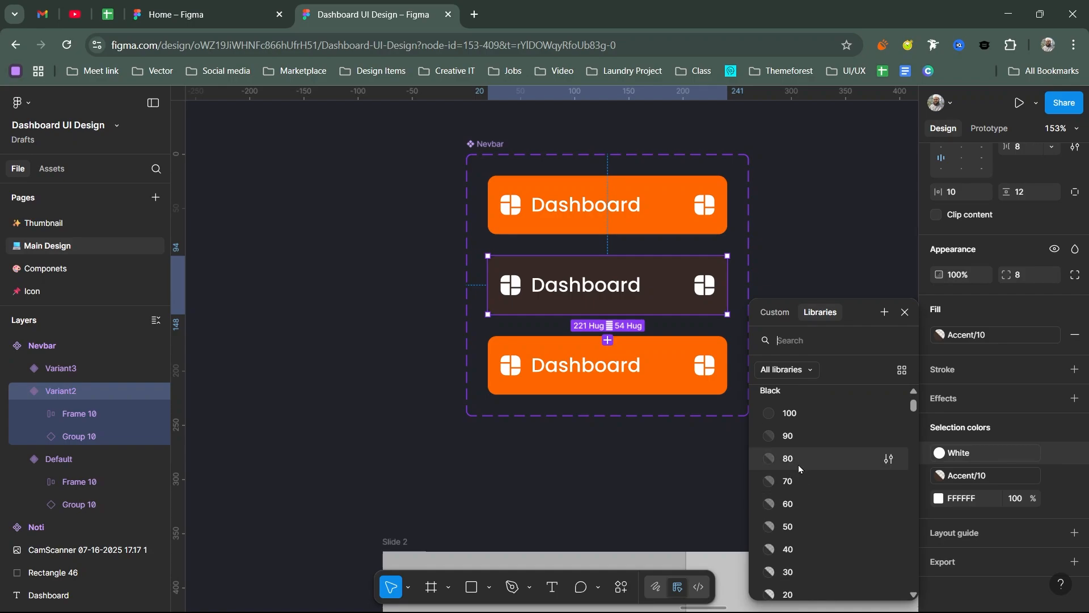
pyautogui.click(789, 504)
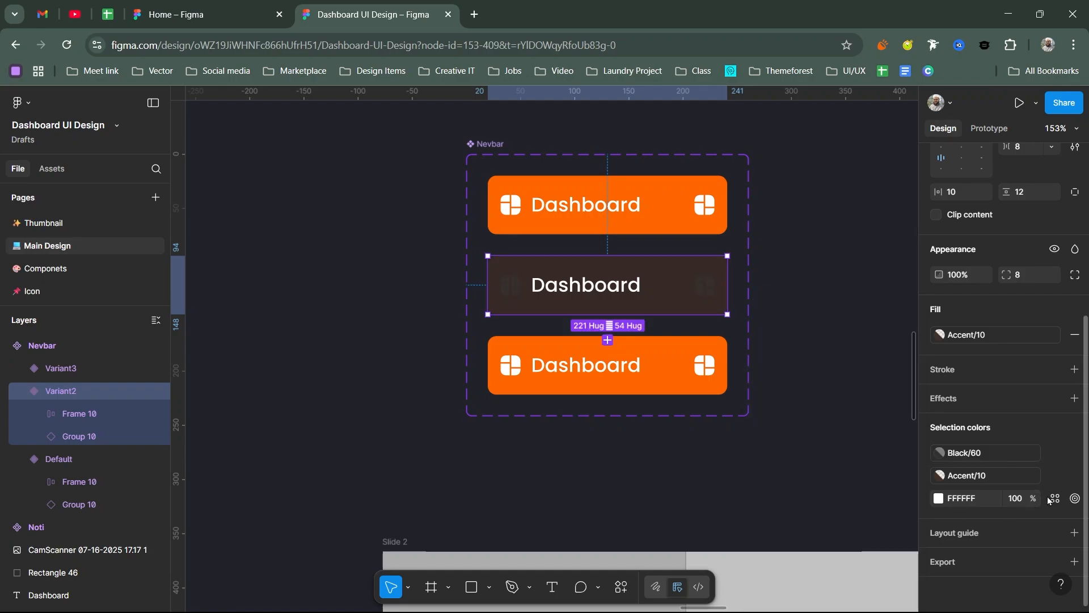
pyautogui.click(1054, 499)
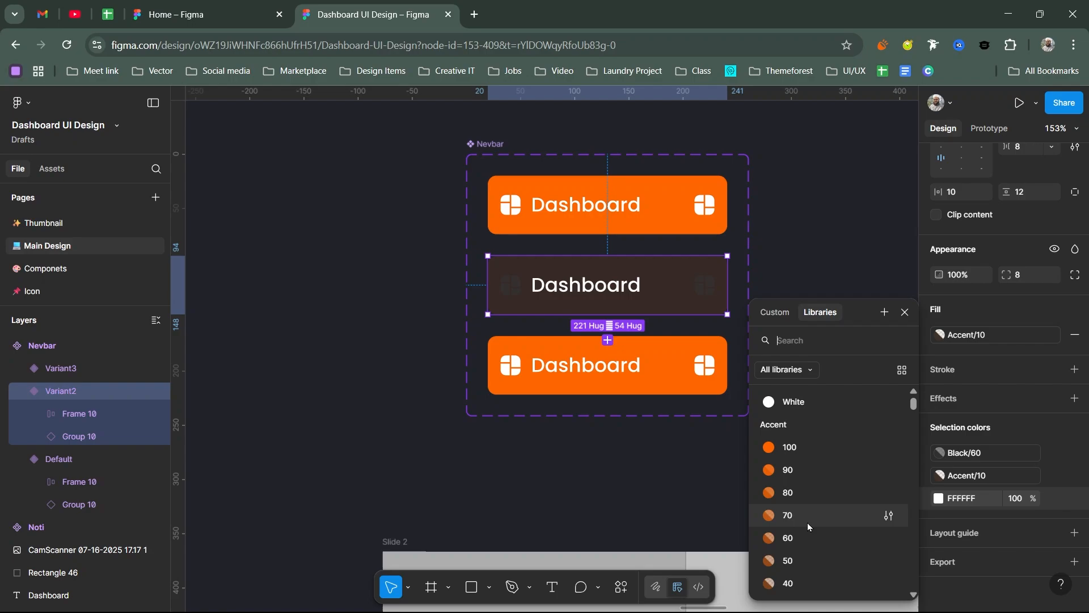
pyautogui.scroll(-5, 808, 523)
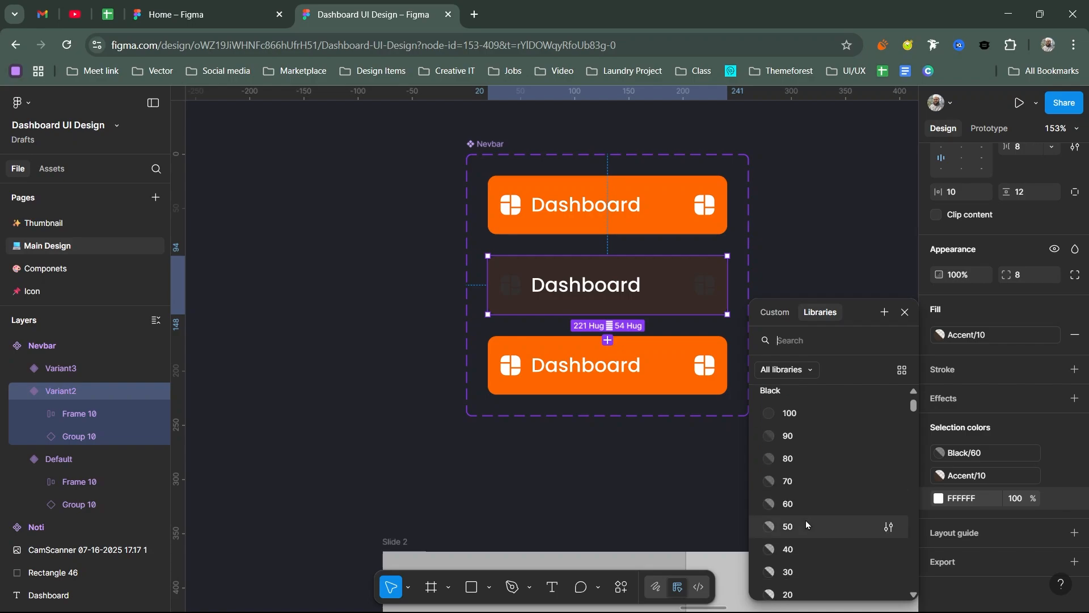
pyautogui.click(789, 504)
# Step: Remove the background fill from the third Nevbar variant
pyautogui.scroll(-2, 739, 364)
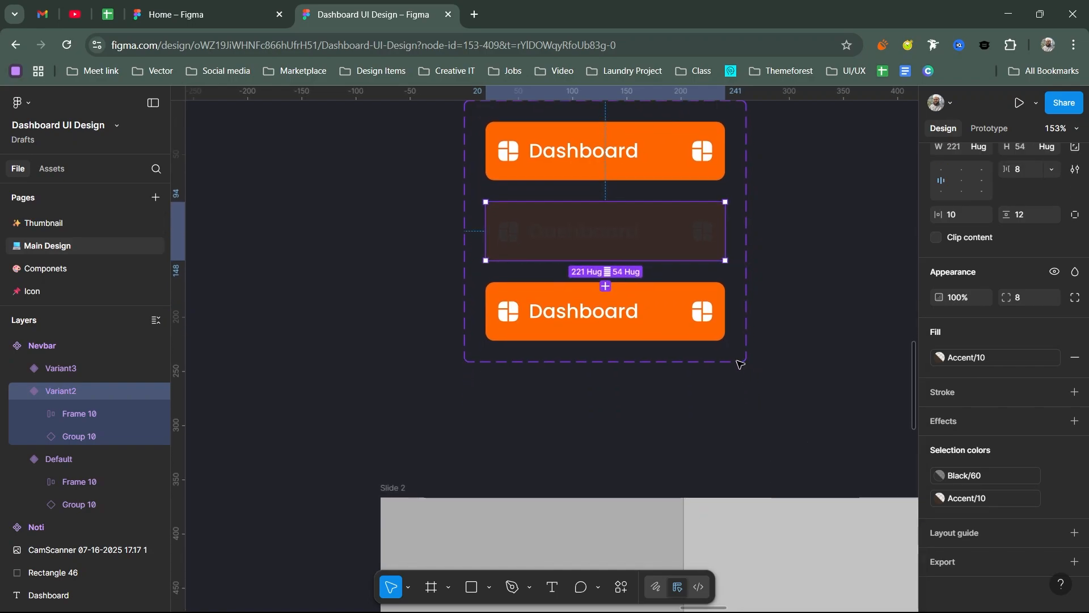
pyautogui.click(686, 318)
pyautogui.scroll(-1, 1006, 475)
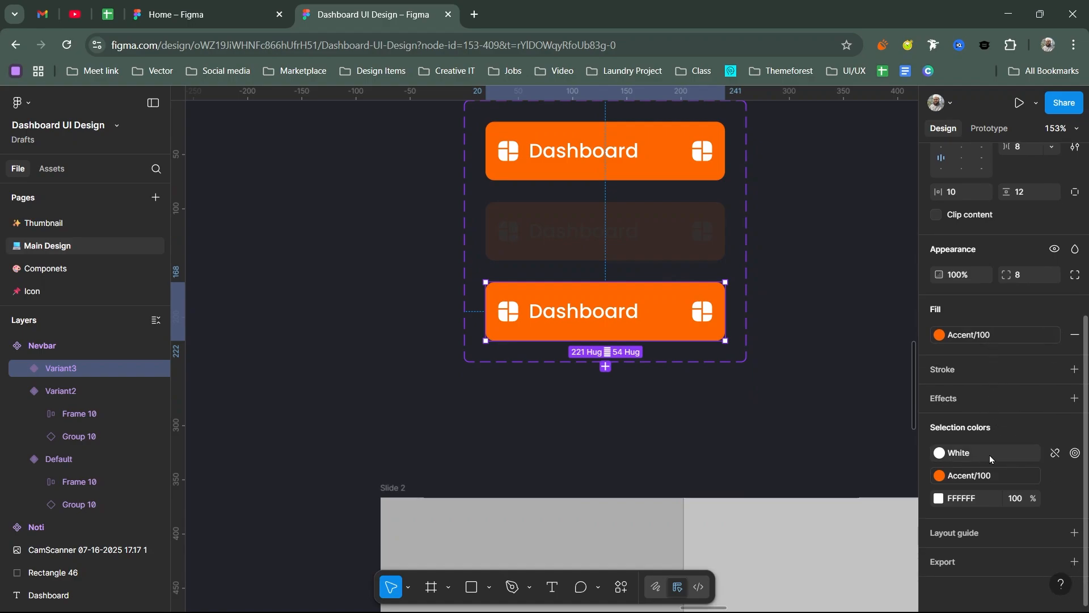
pyautogui.click(1075, 336)
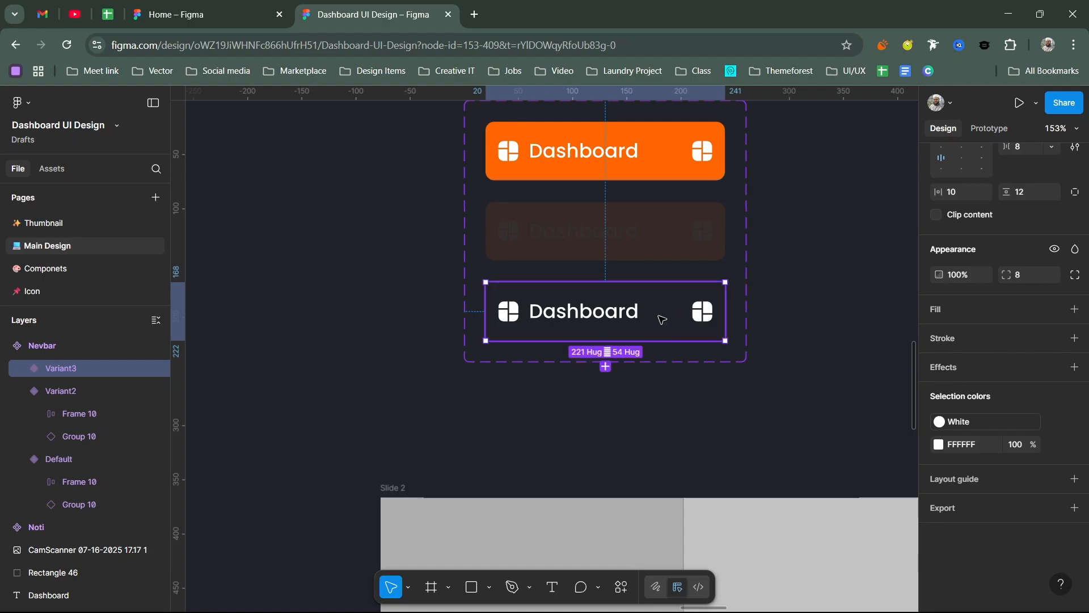
# Step: Apply the Black/100 color style to the icons and the text of the third Nevbar variant
pyautogui.click(1016, 421)
pyautogui.scroll(-4, 822, 461)
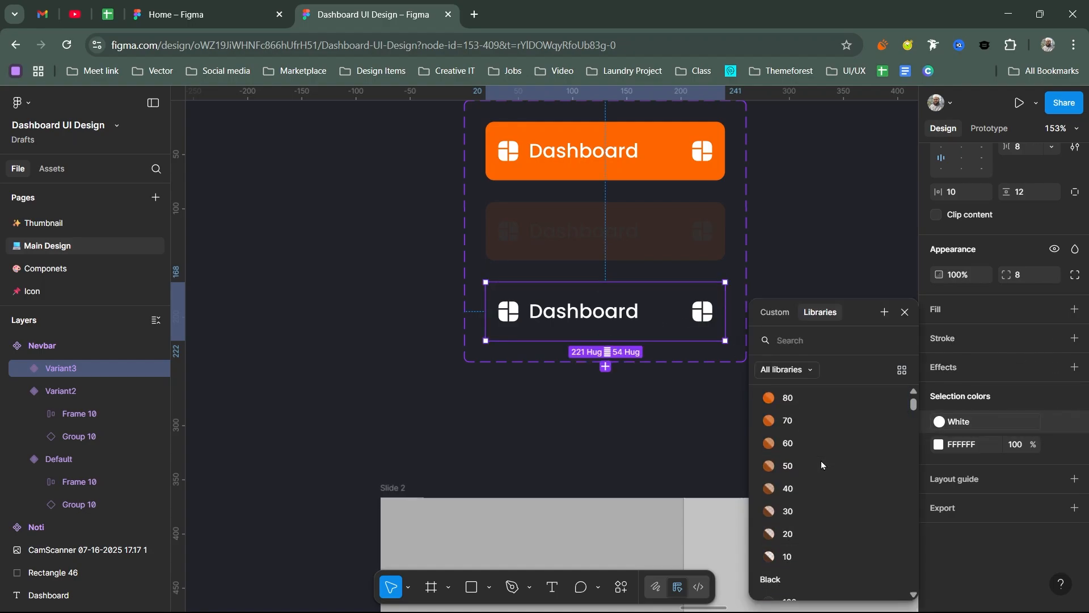
pyautogui.click(817, 507)
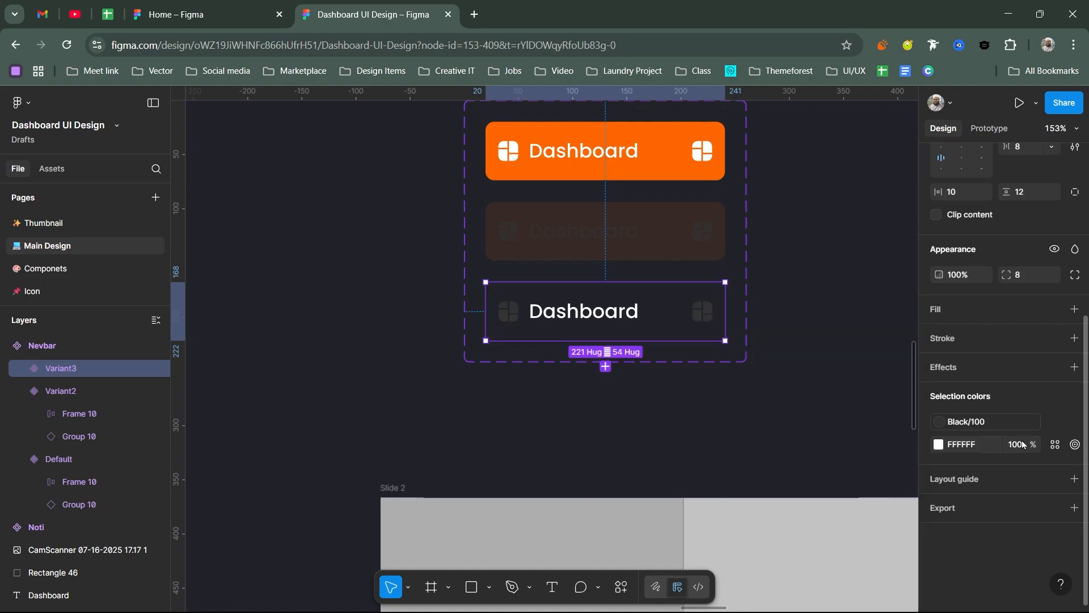
pyautogui.click(1055, 445)
pyautogui.scroll(-4, 801, 526)
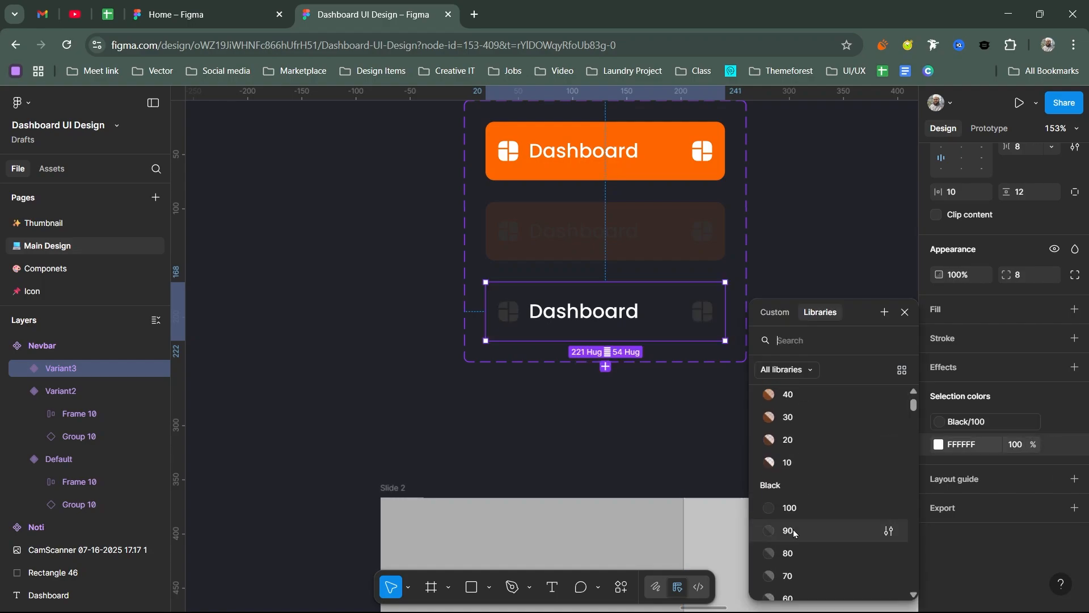
pyautogui.click(796, 508)
# Step: Place a Nevbar instance from this file's Main Design assets beside the component set and switch it to Variant2
pyautogui.scroll(-5, 712, 384)
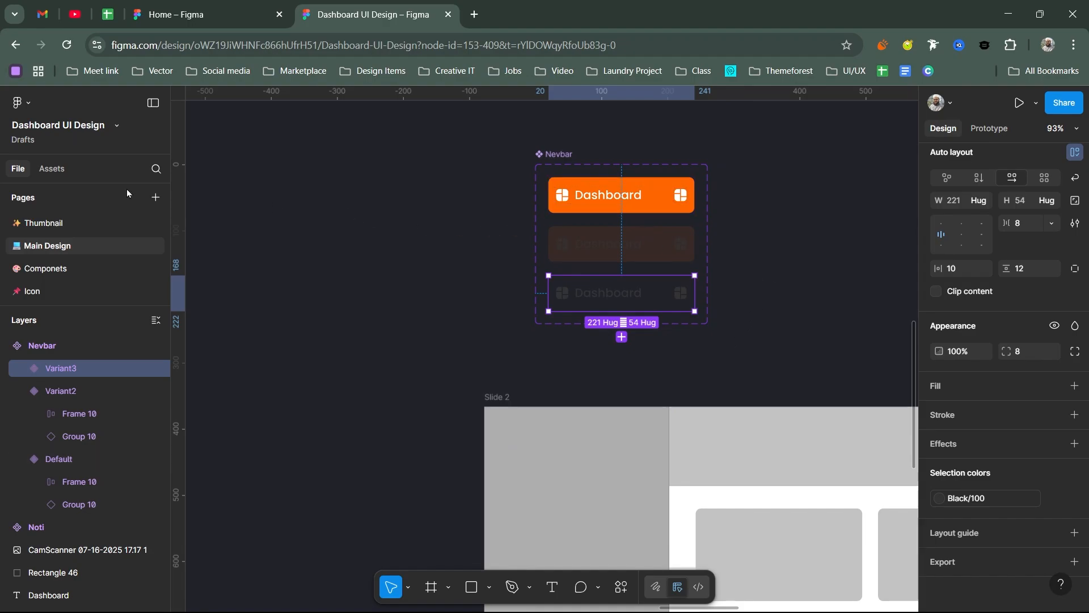
pyautogui.click(62, 171)
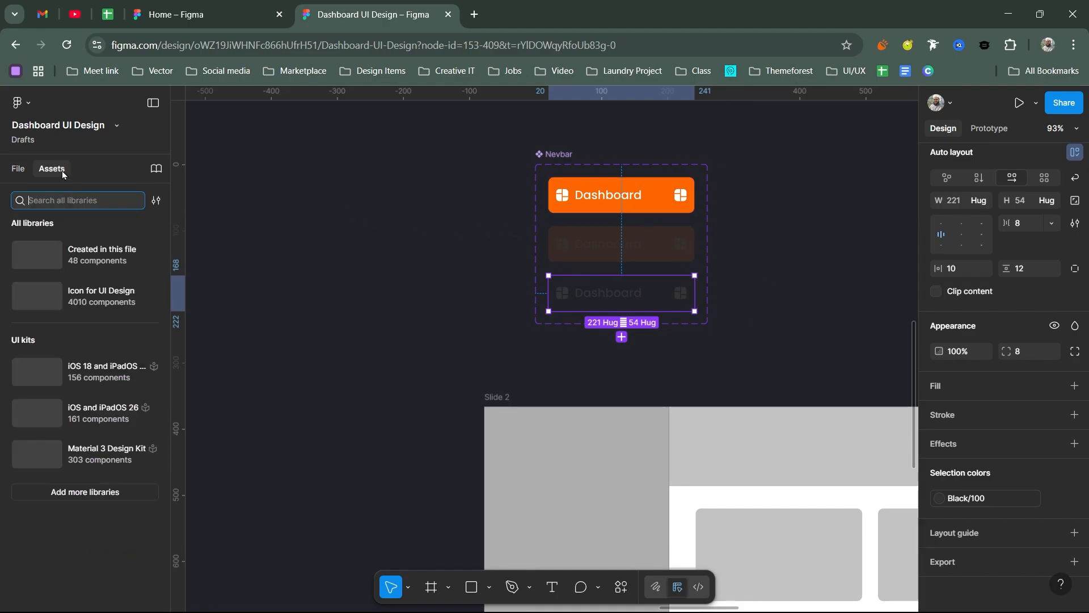
pyautogui.click(110, 254)
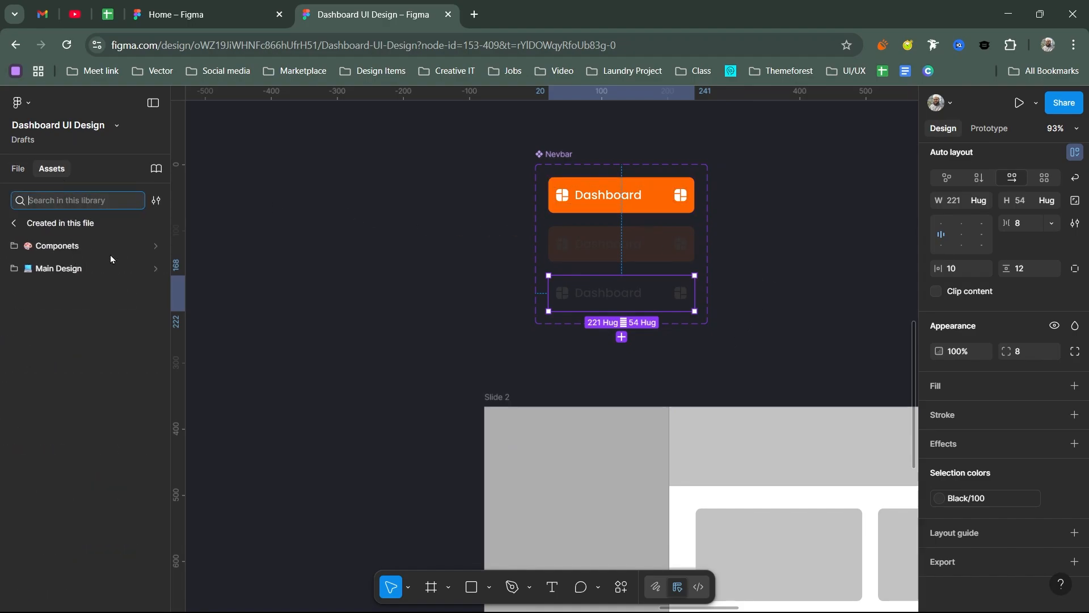
pyautogui.click(79, 271)
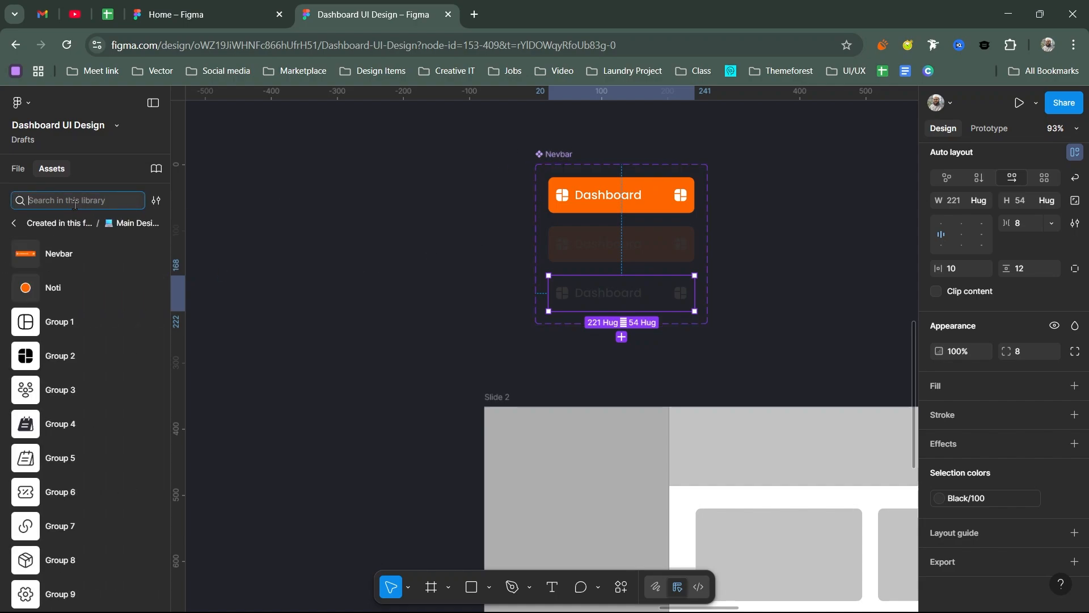
pyautogui.moveTo(60, 254)
pyautogui.mouseDown()
pyautogui.moveTo(101, 261)
pyautogui.moveTo(79, 258)
pyautogui.mouseUp()
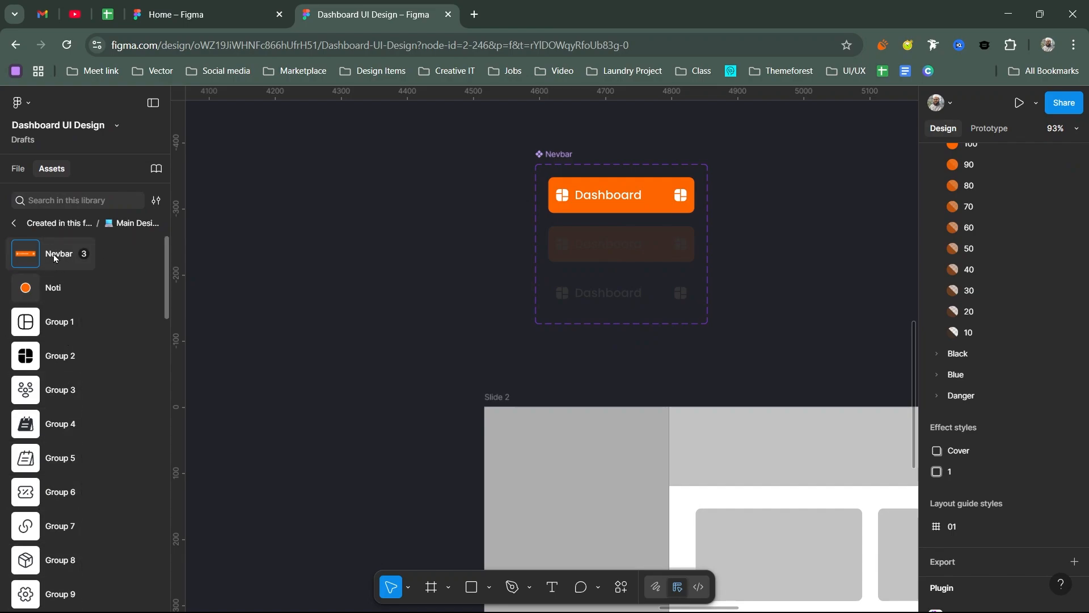
pyautogui.moveTo(53, 254); pyautogui.dragTo(375, 248)
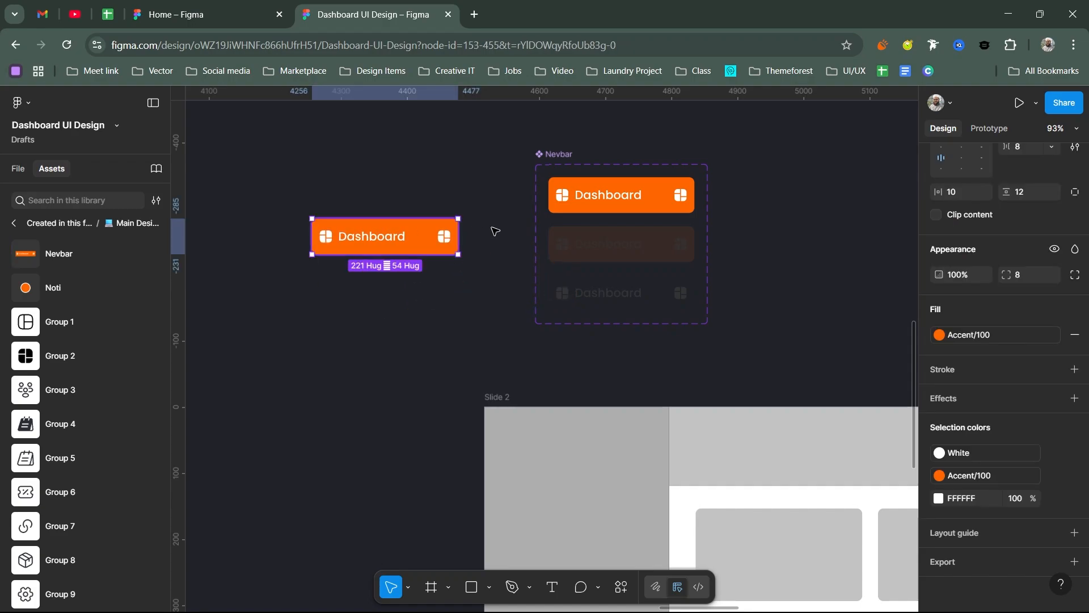
pyautogui.scroll(5, 993, 225)
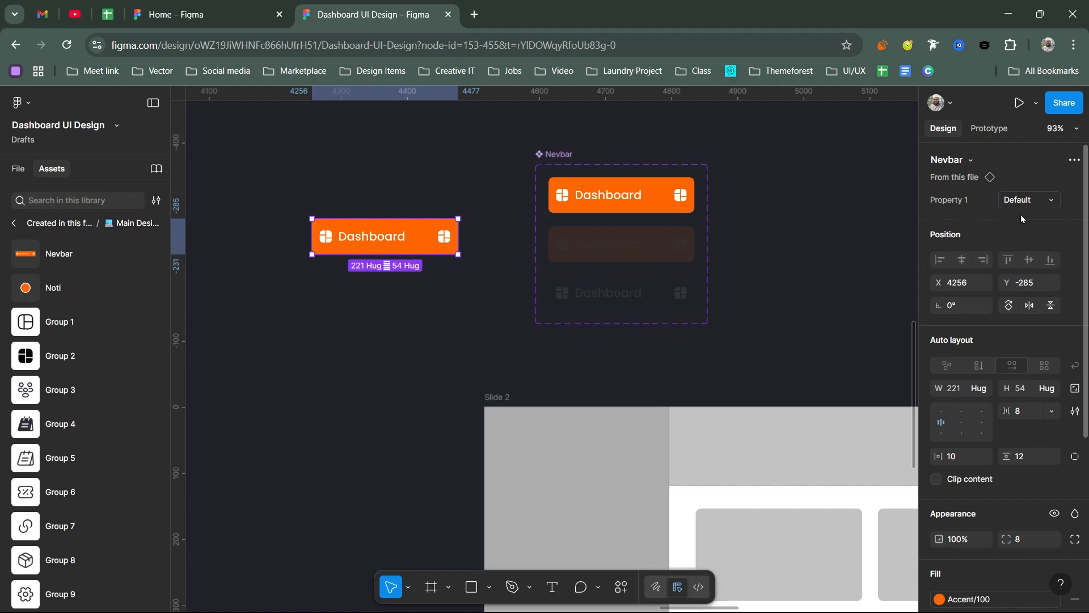
pyautogui.click(1029, 199)
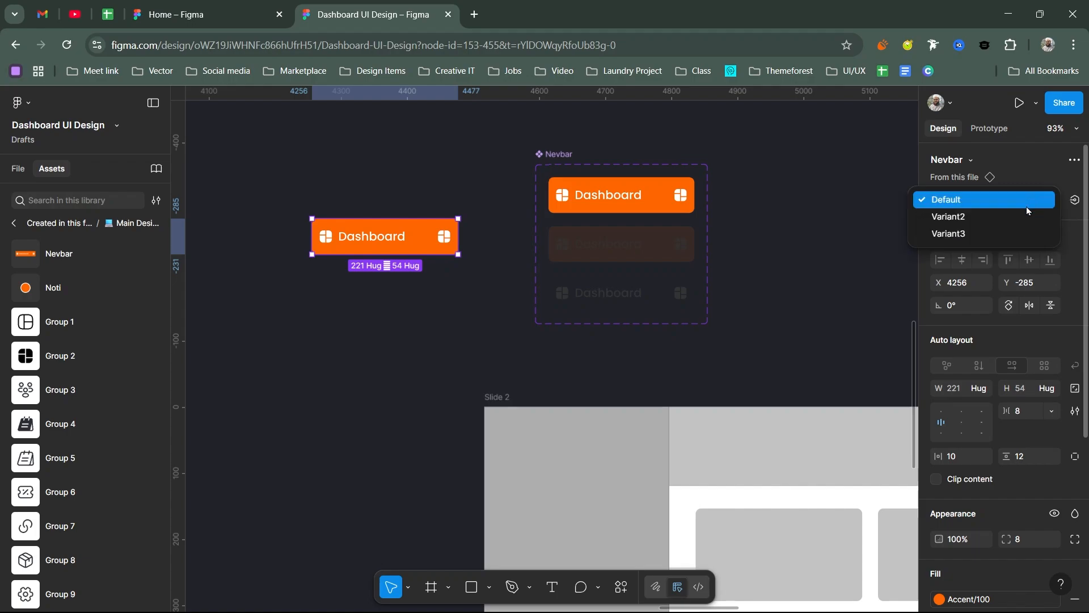
pyautogui.click(952, 220)
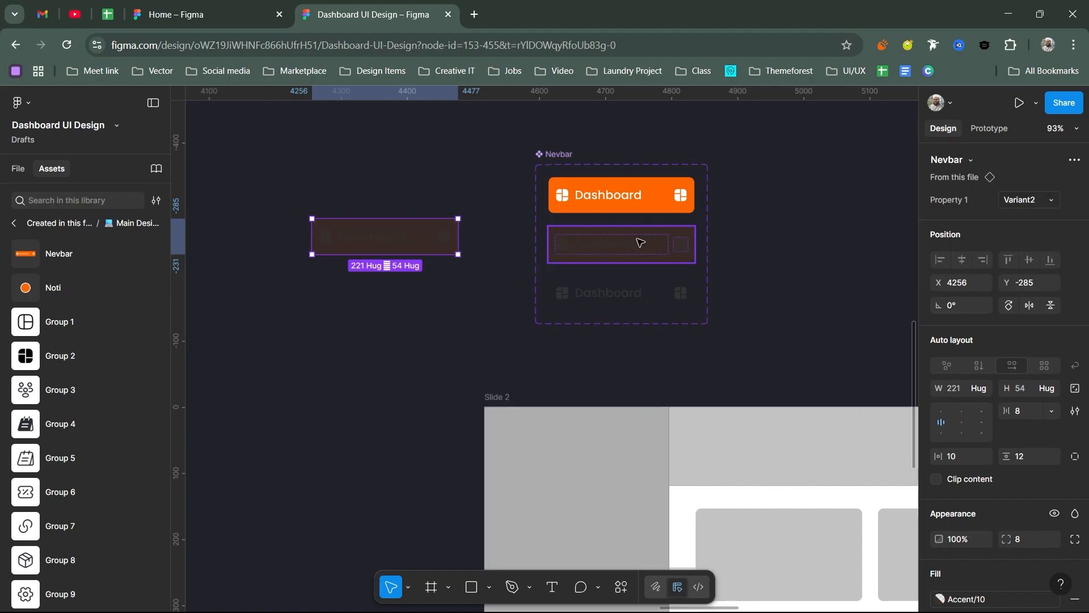
# Step: Rename the second Nevbar variant as Hover and the third, unfilled variant as Default
pyautogui.doubleClick(1028, 211)
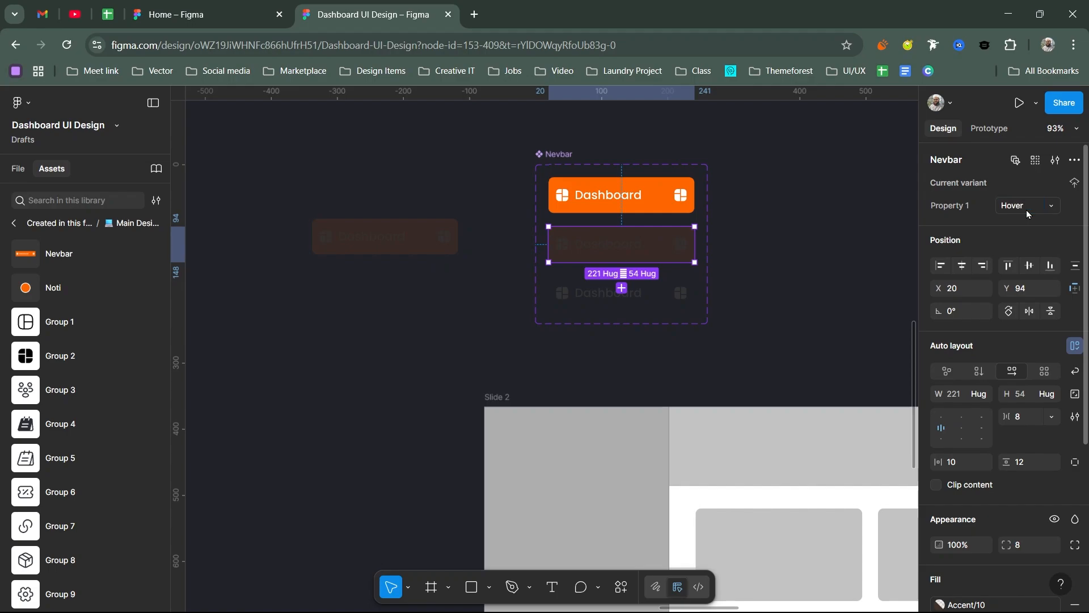
pyautogui.click(668, 304)
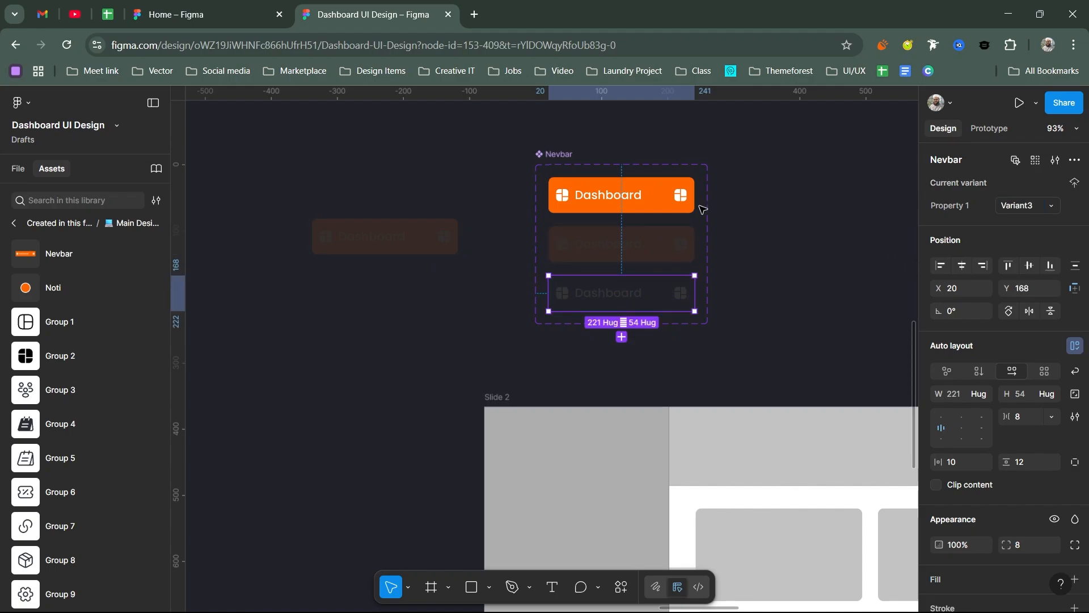
pyautogui.click(673, 200)
pyautogui.doubleClick(1028, 213)
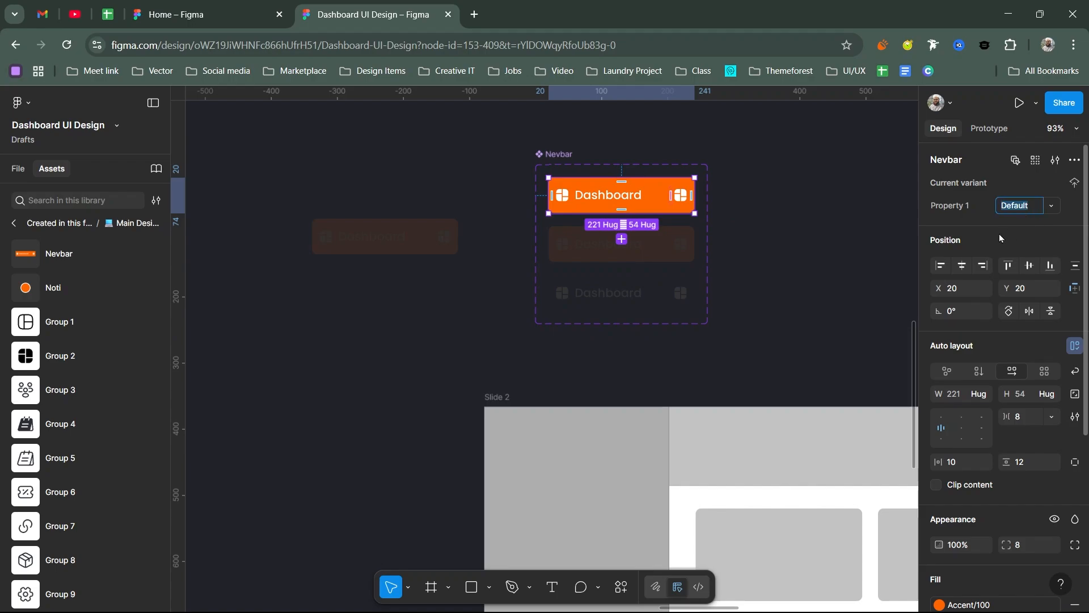
pyautogui.click(678, 297)
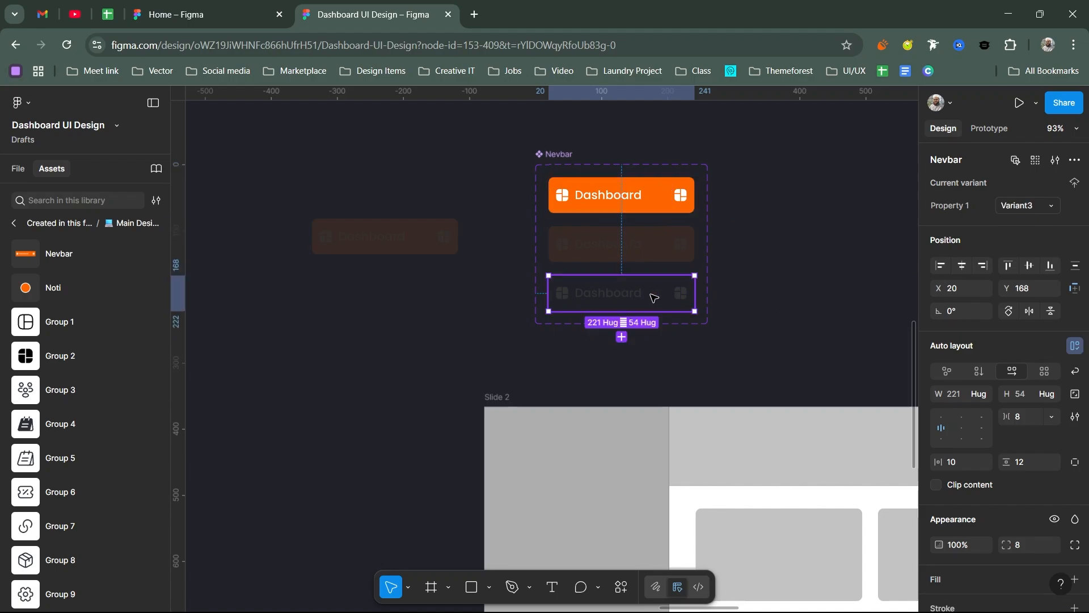
pyautogui.click(820, 305)
pyautogui.click(677, 293)
pyautogui.doubleClick(1032, 208)
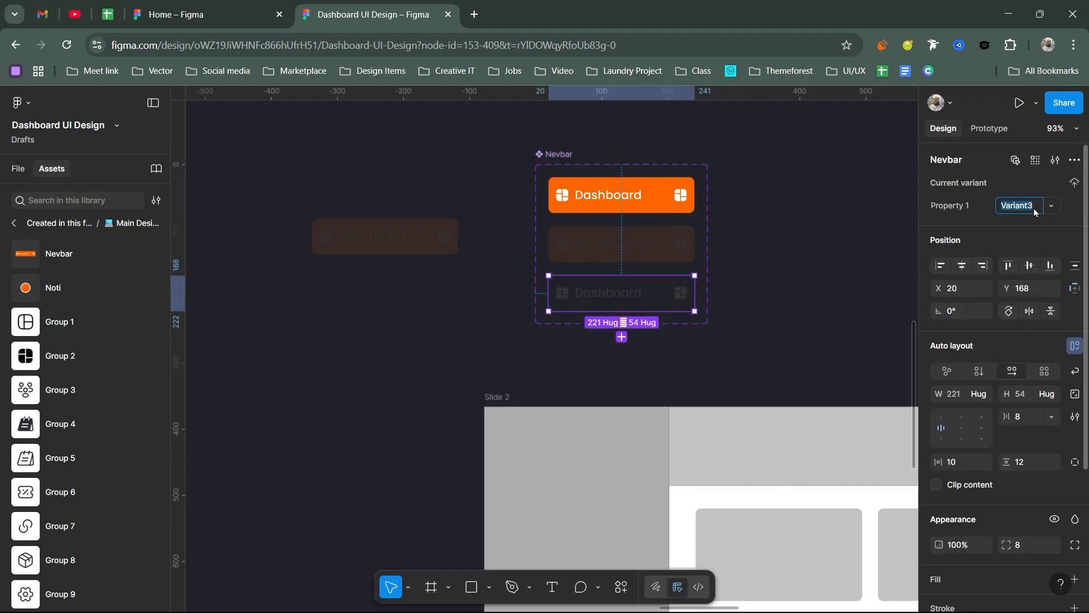
pyautogui.write('Default')
pyautogui.press('Return')
# Step: Rename the orange first variant of the Nevbar component as Active
pyautogui.click(657, 204)
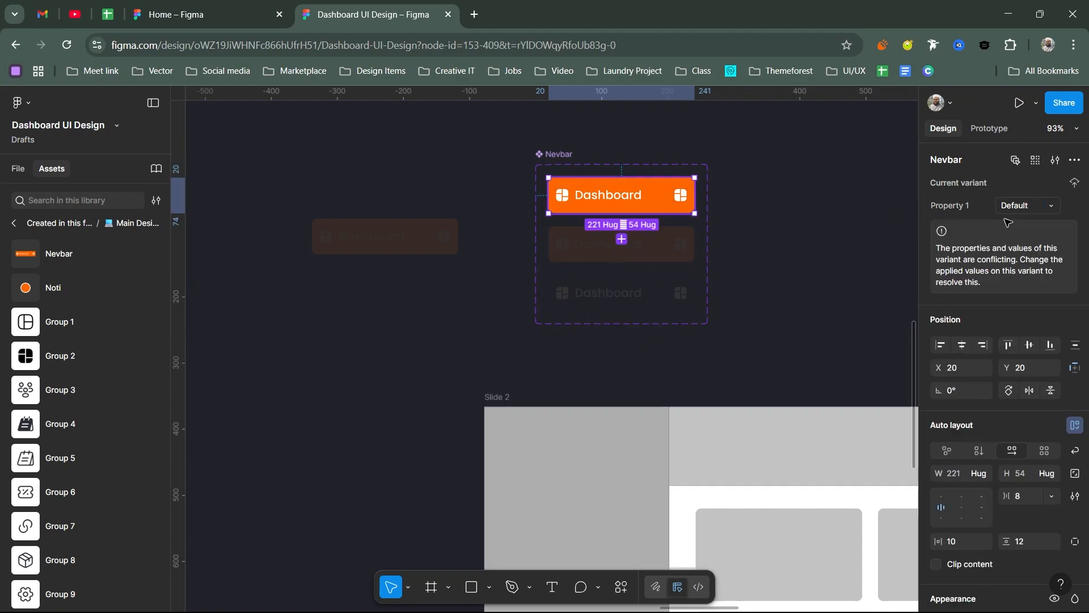
pyautogui.doubleClick(1021, 210)
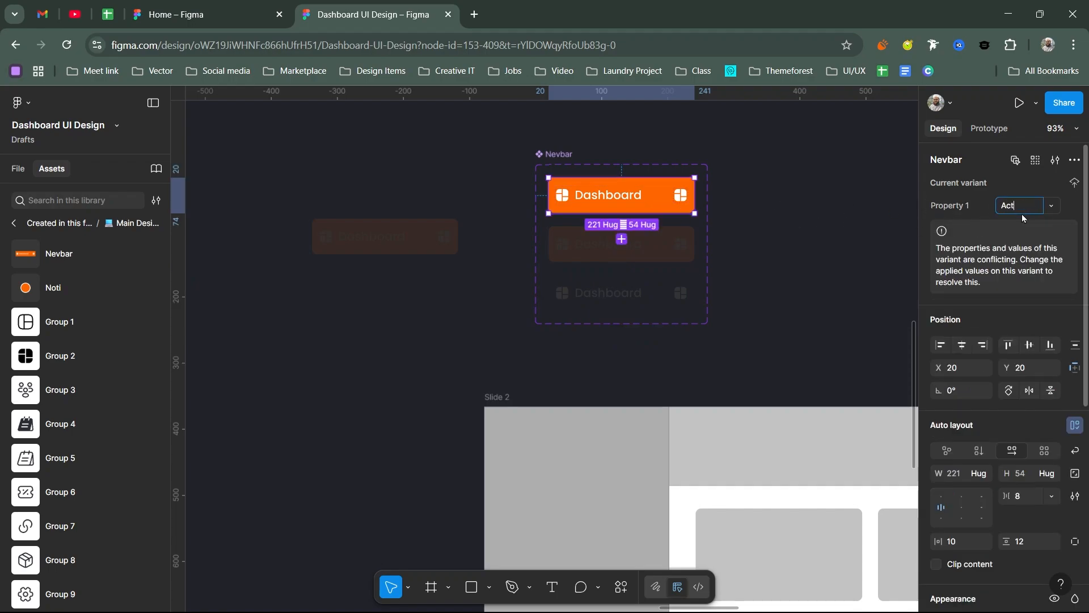
pyautogui.write('Active')
pyautogui.press('Return')
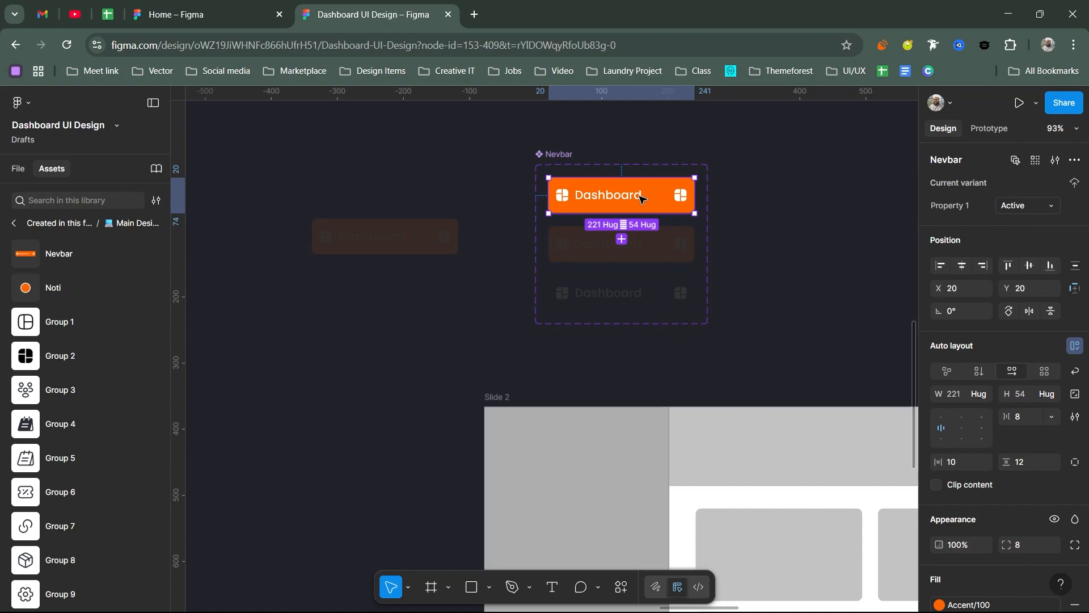
# Step: Try the Active and Default variants on the loose Nevbar instance and return it to Hover
pyautogui.click(392, 237)
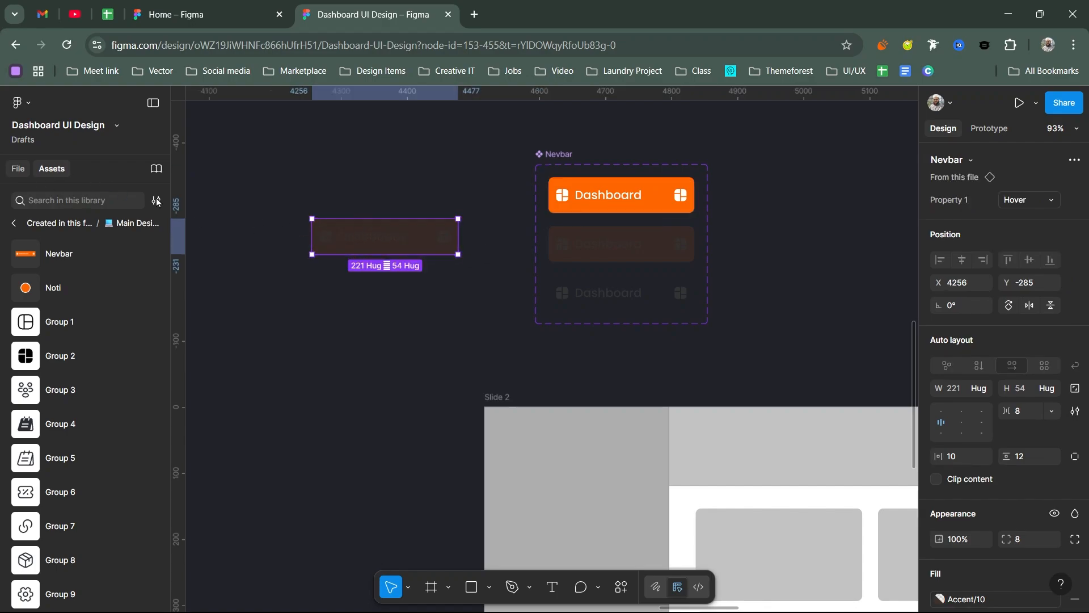
pyautogui.hotkey('alt', '1')
pyautogui.click(1021, 200)
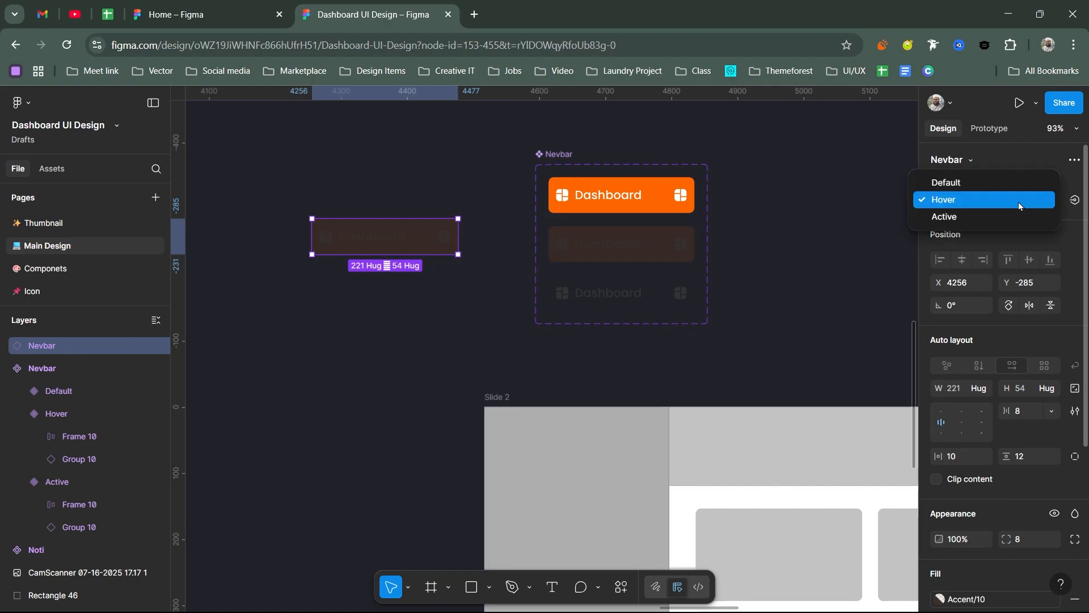
pyautogui.click(952, 219)
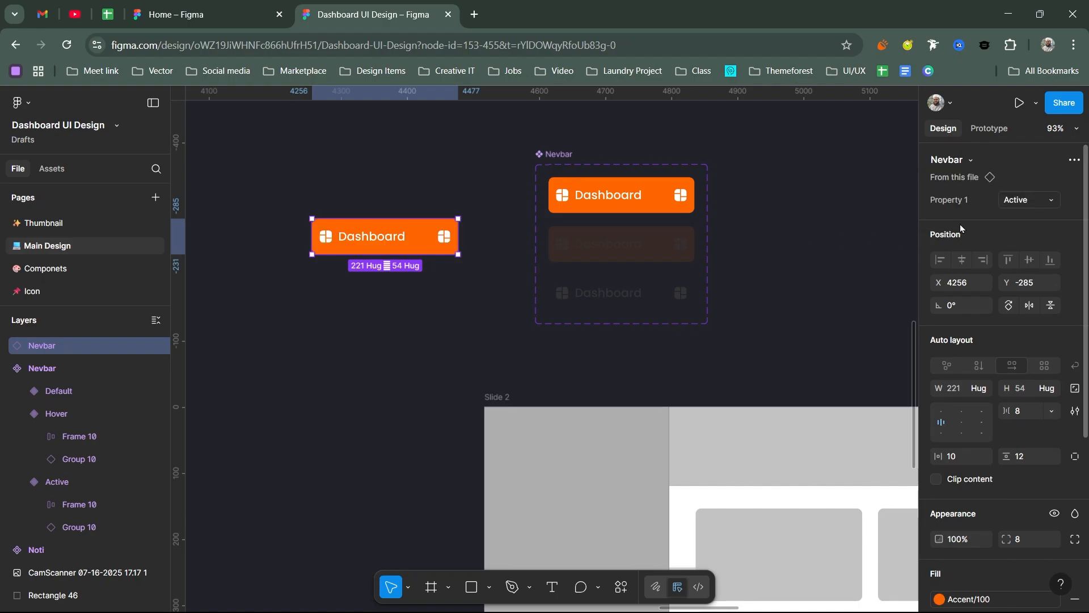
pyautogui.click(1011, 201)
pyautogui.click(947, 165)
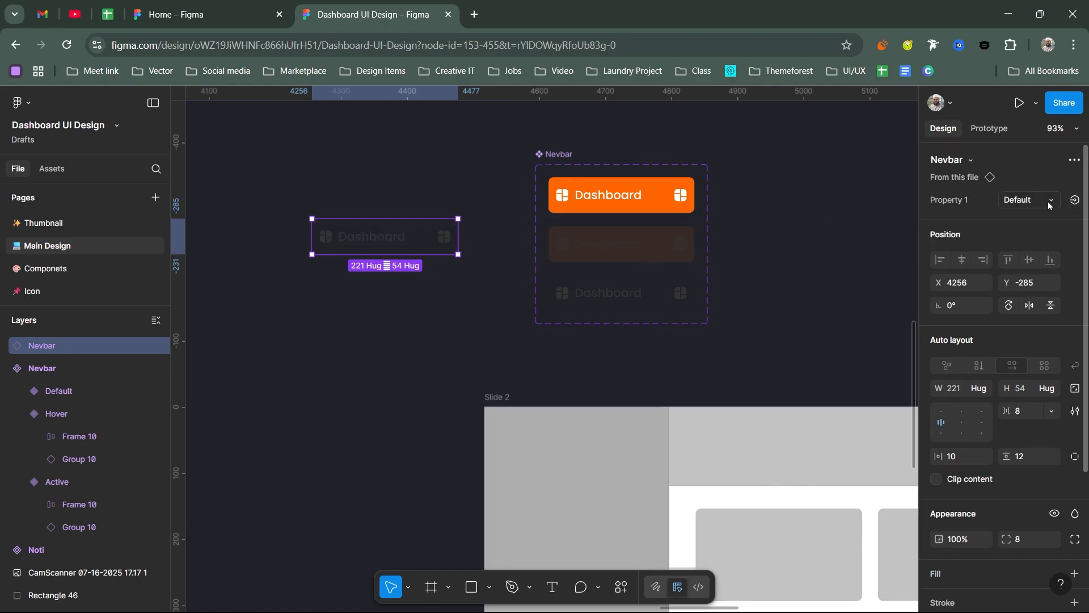
pyautogui.click(1021, 200)
pyautogui.click(959, 215)
# Step: Move the Nevbar instance into Slide 2's sidebar and apply the White color style to the sidebar rectangle's fill
pyautogui.moveTo(401, 243); pyautogui.dragTo(592, 507)
pyautogui.scroll(-4, 587, 423)
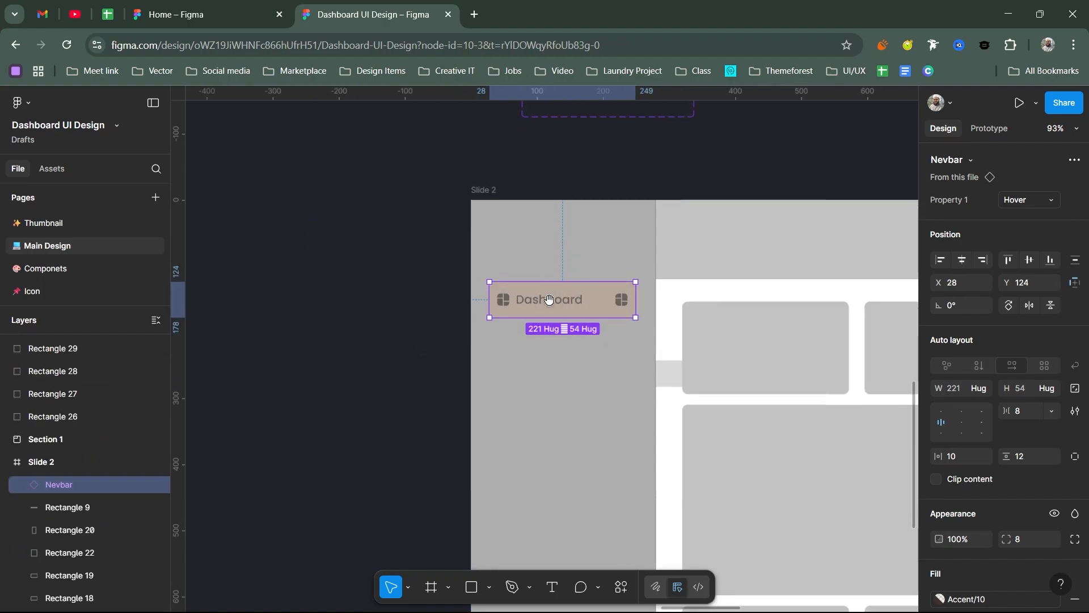
pyautogui.click(583, 274)
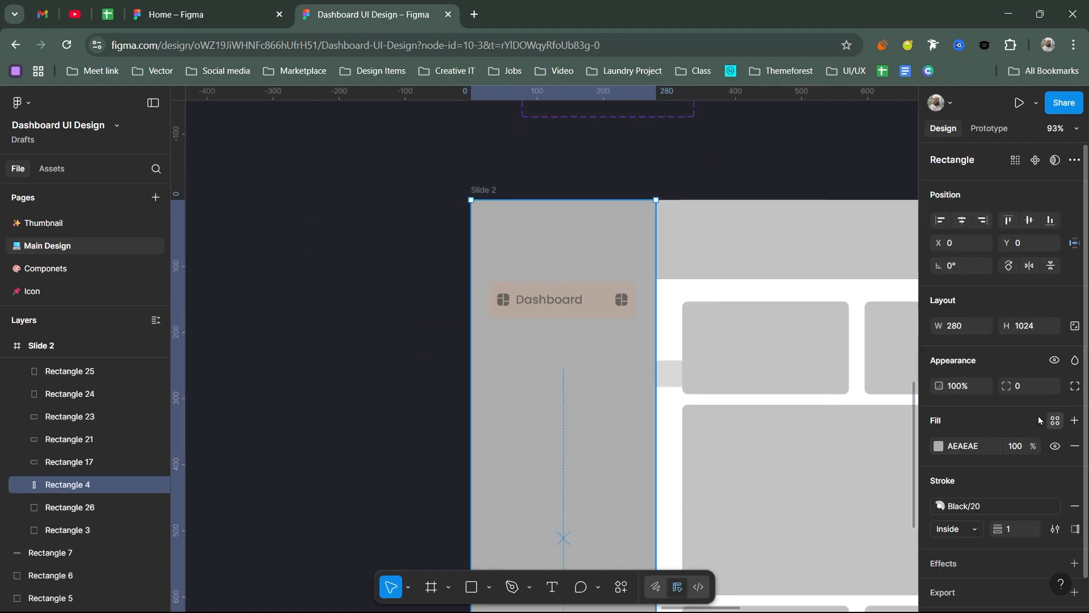
pyautogui.click(1056, 420)
pyautogui.click(789, 402)
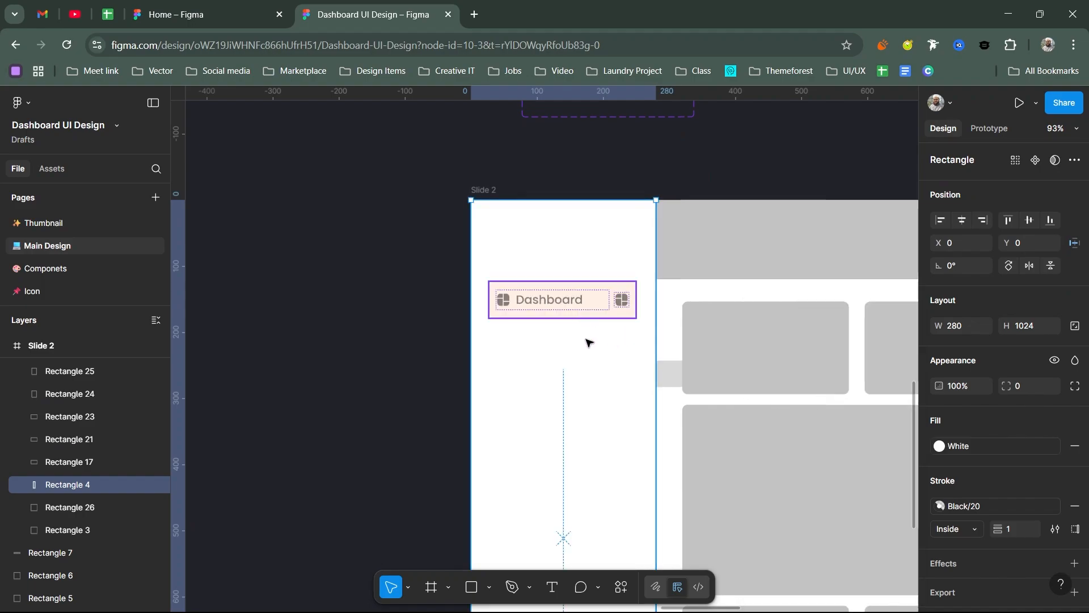
# Step: Try the Active variant on the sidebar's Nevbar instance, set it to Default and move it to about X 22, Y 170
pyautogui.click(593, 309)
pyautogui.scroll(2, 610, 338)
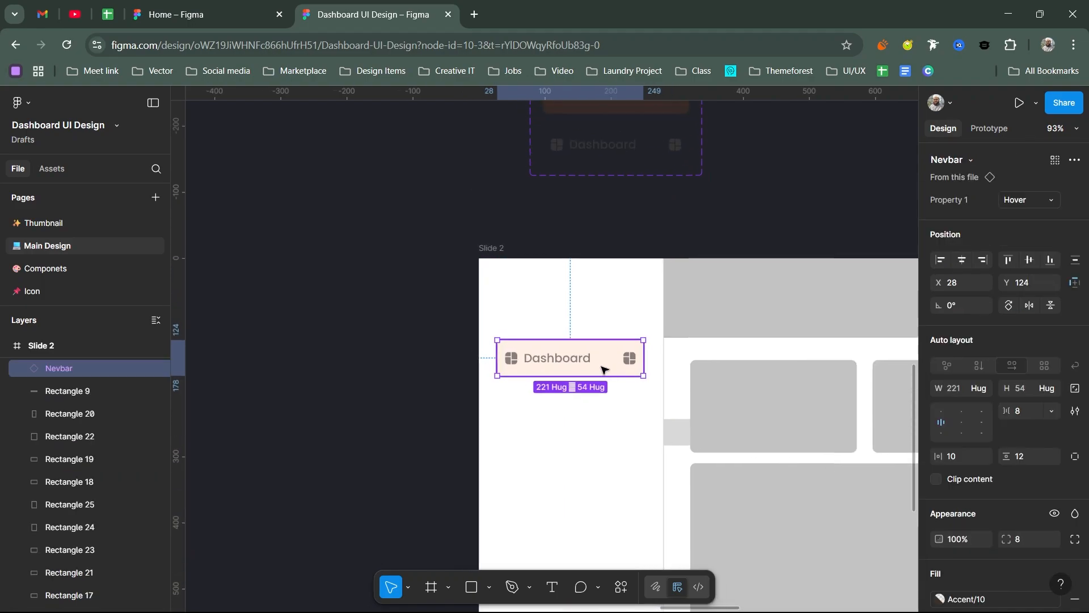
pyautogui.click(1019, 200)
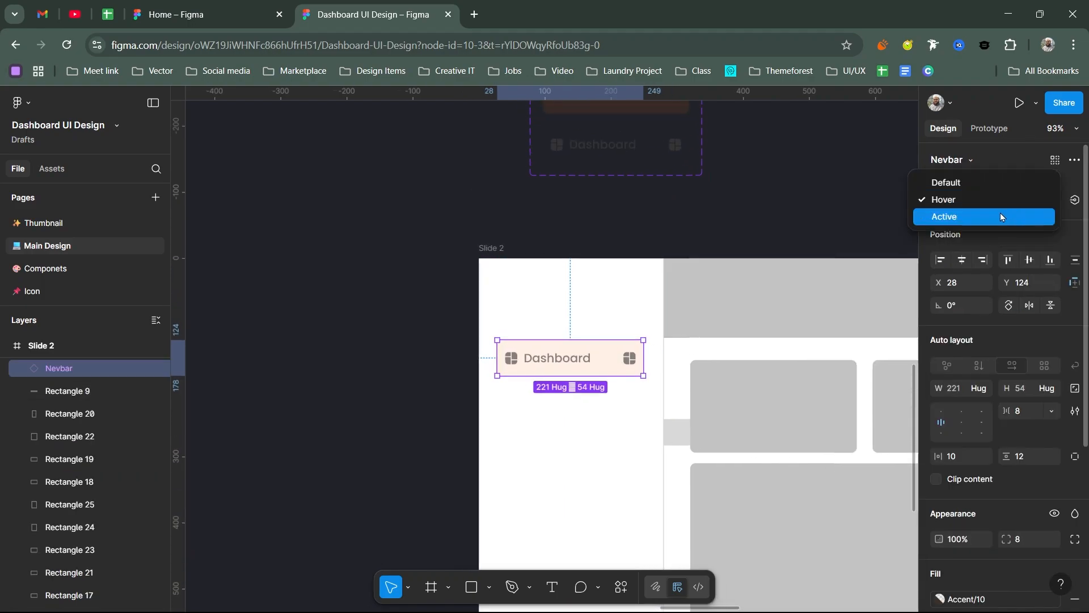
pyautogui.click(955, 223)
pyautogui.click(1036, 196)
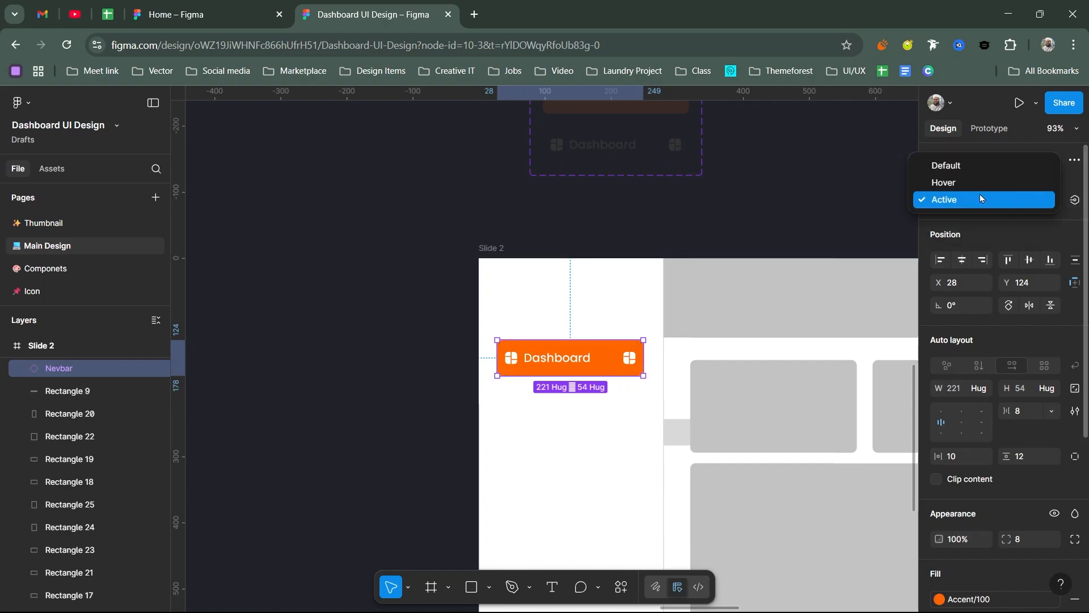
pyautogui.click(953, 166)
pyautogui.moveTo(570, 376); pyautogui.dragTo(567, 401)
pyautogui.scroll(-2, 600, 316)
pyautogui.scroll(3, 607, 443)
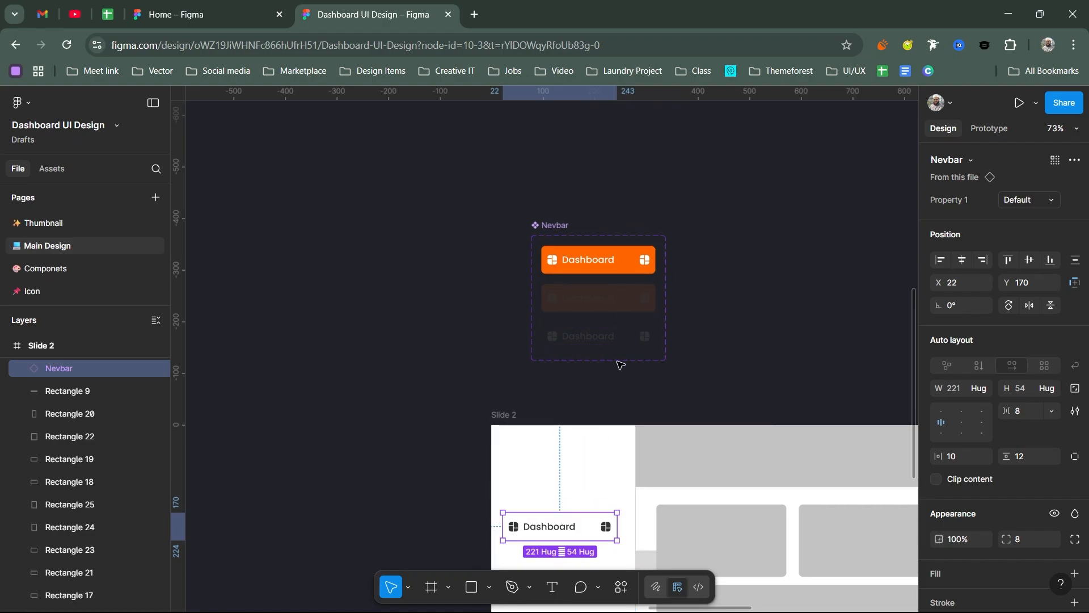
pyautogui.scroll(-2, 681, 324)
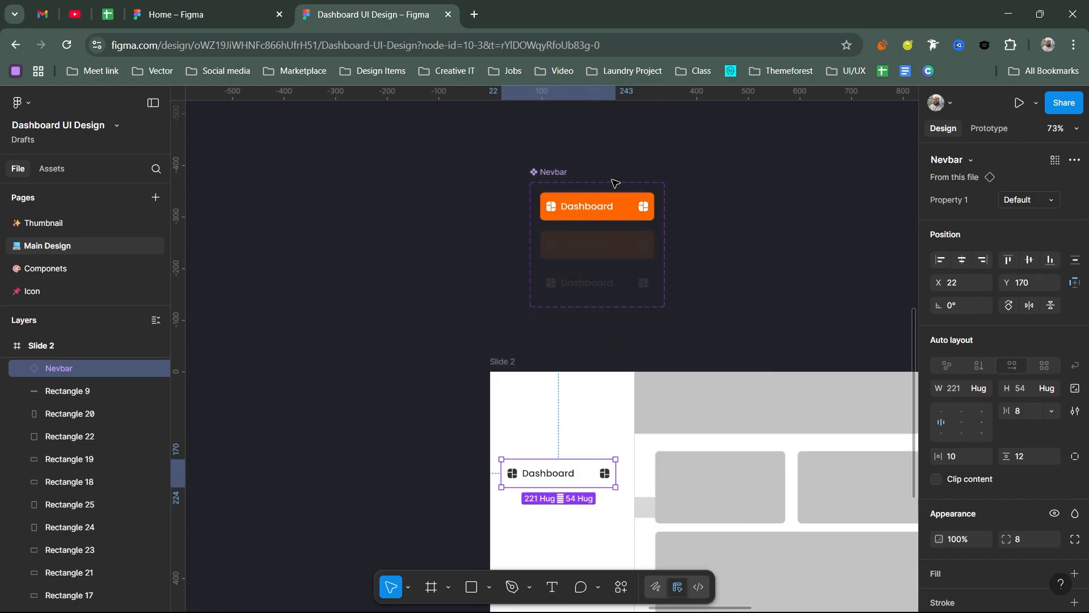
# Step: Create a visibility property named Show Icon with value True for the trailing icons of all three Nevbar variants
pyautogui.scroll(5, 618, 212)
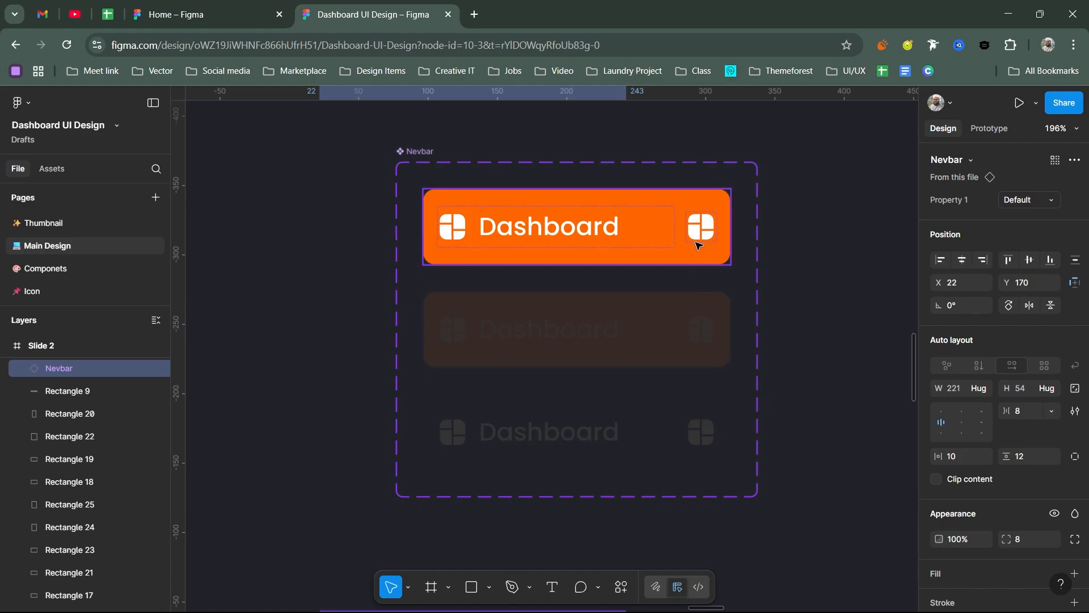
pyautogui.click(571, 241)
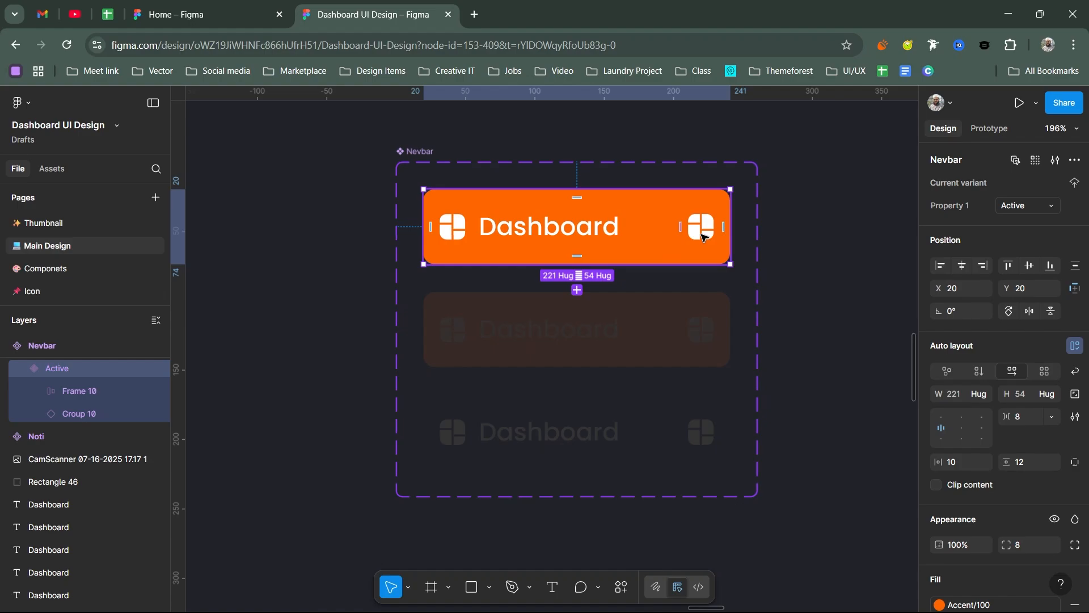
pyautogui.click(701, 237)
pyautogui.keyDown('shift'); pyautogui.click(701, 329); pyautogui.keyUp('shift')
pyautogui.keyDown('shift'); pyautogui.click(703, 433); pyautogui.keyUp('shift')
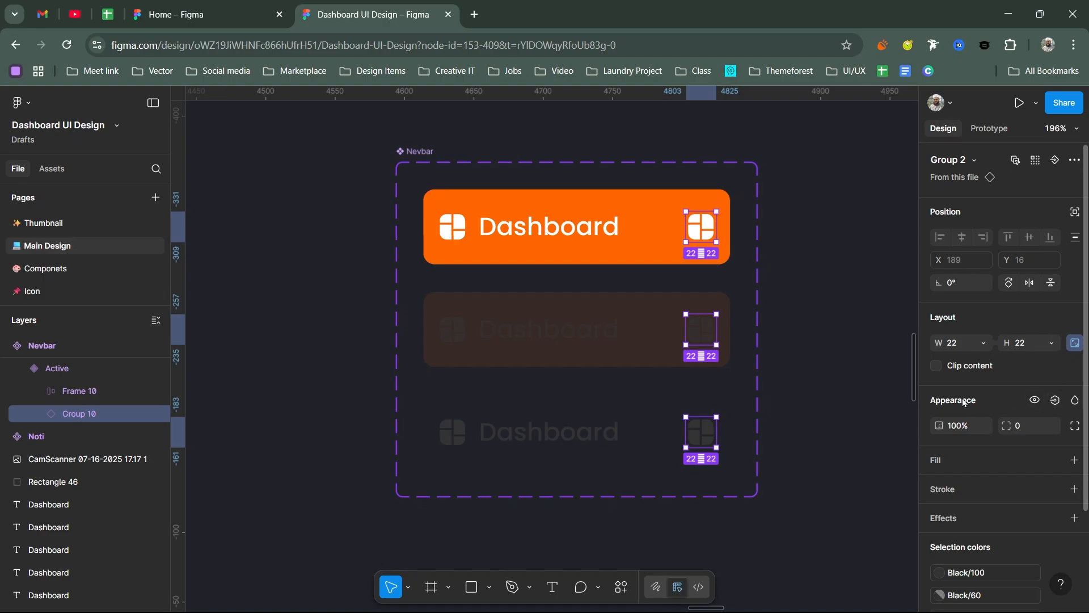
pyautogui.click(1055, 401)
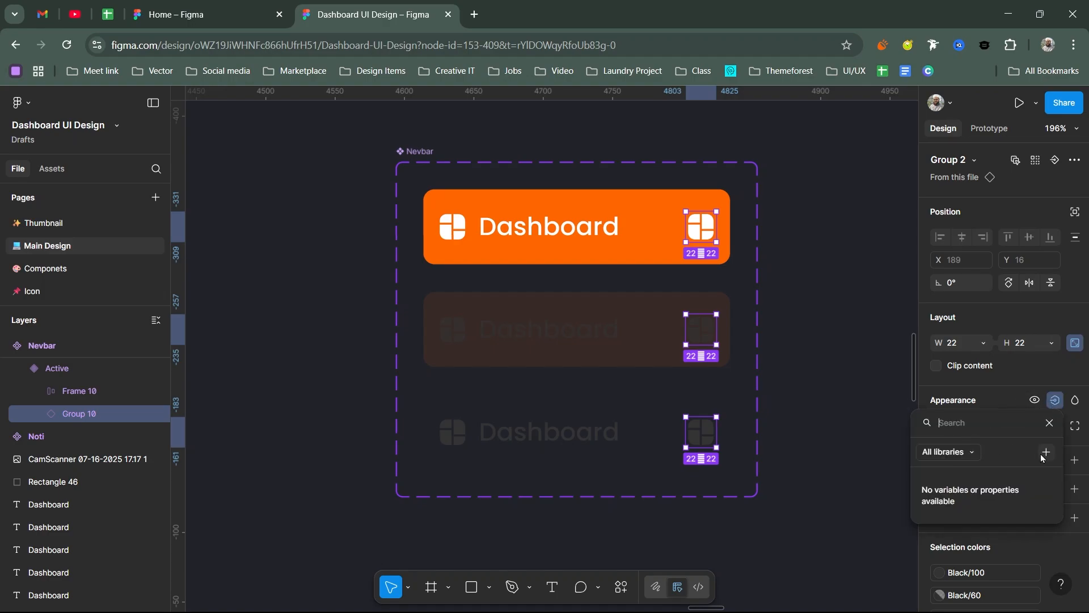
pyautogui.moveTo(1002, 417); pyautogui.dragTo(853, 229)
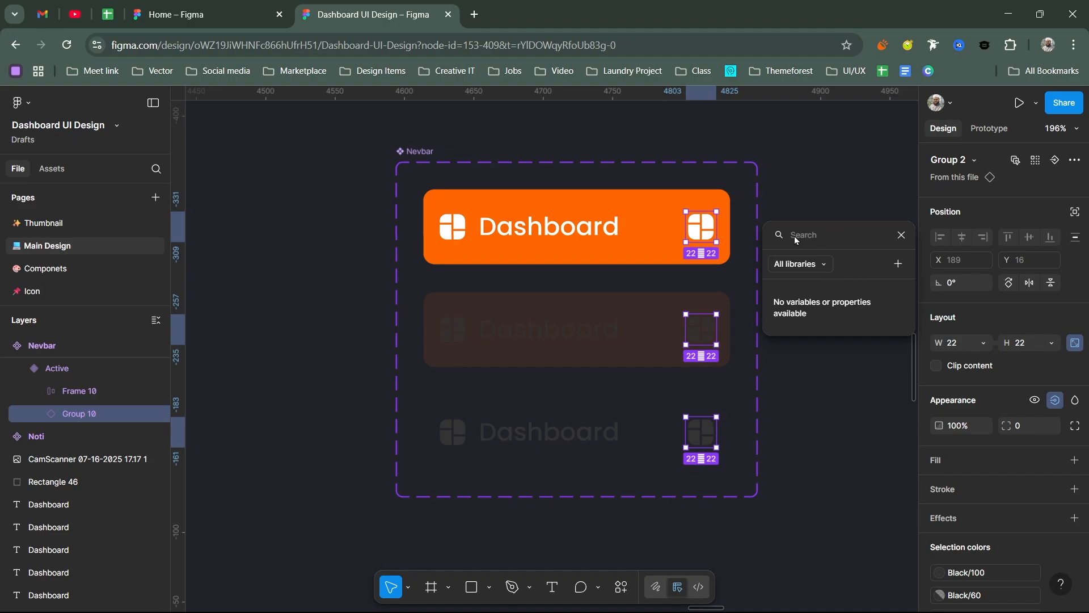
pyautogui.click(897, 264)
pyautogui.click(670, 300)
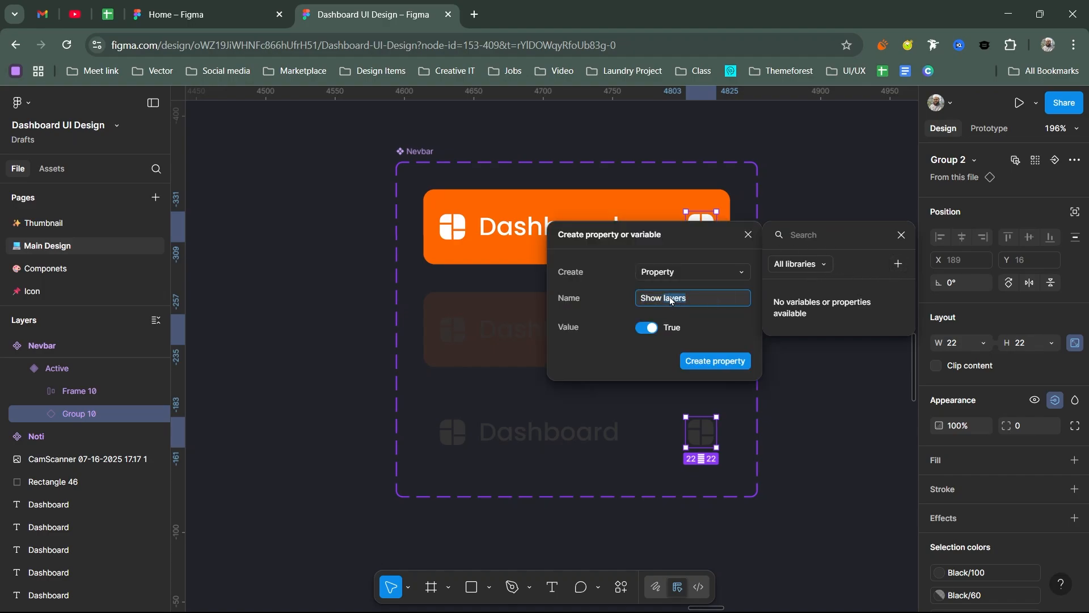
pyautogui.write('Ic')
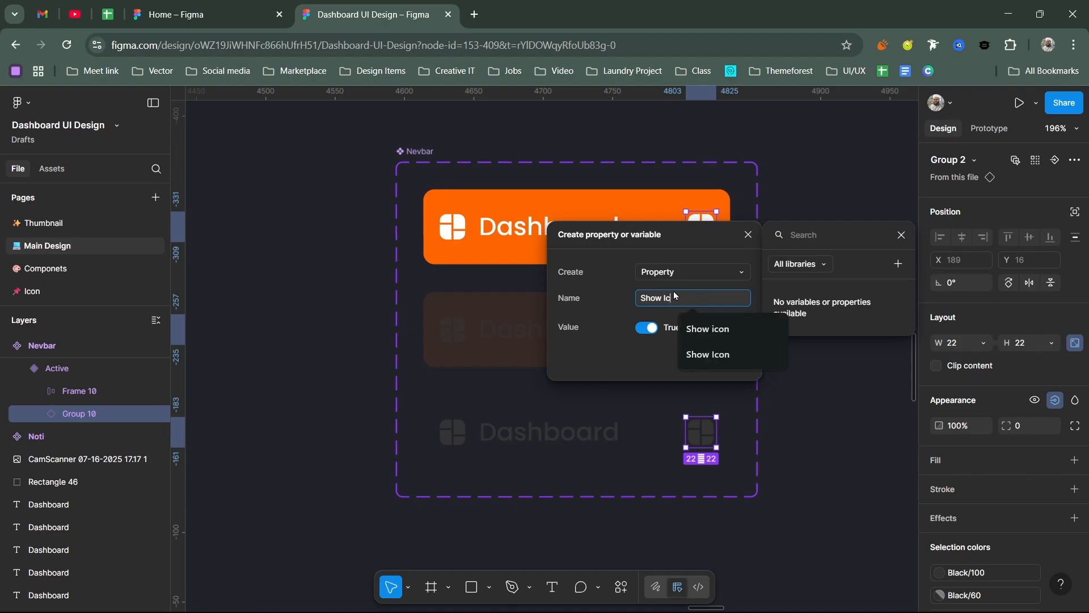
pyautogui.press('BackSpace')
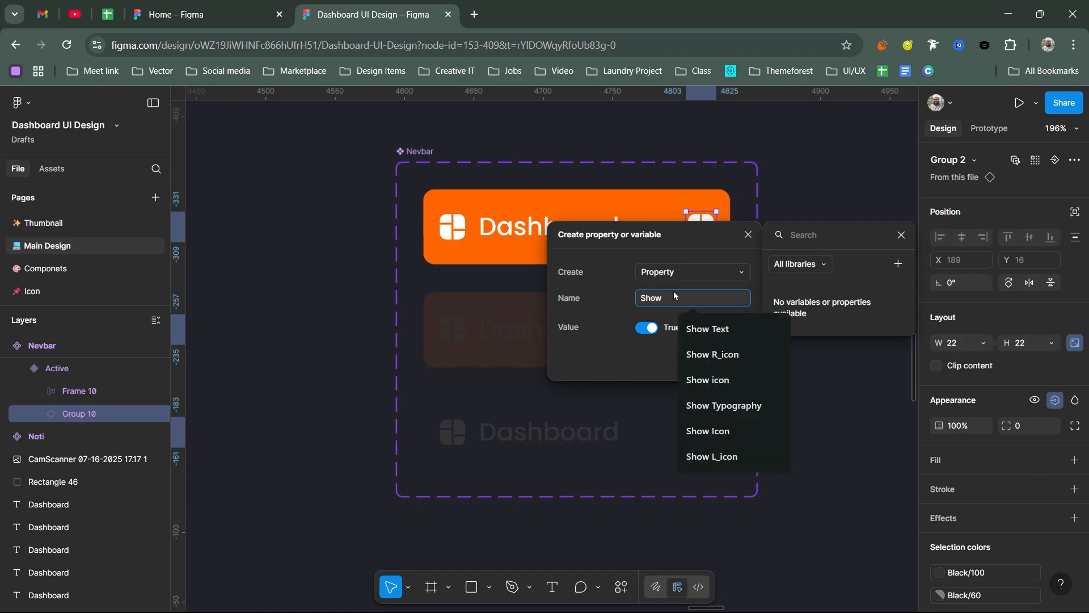
pyautogui.write('Icon')
pyautogui.press('Return')
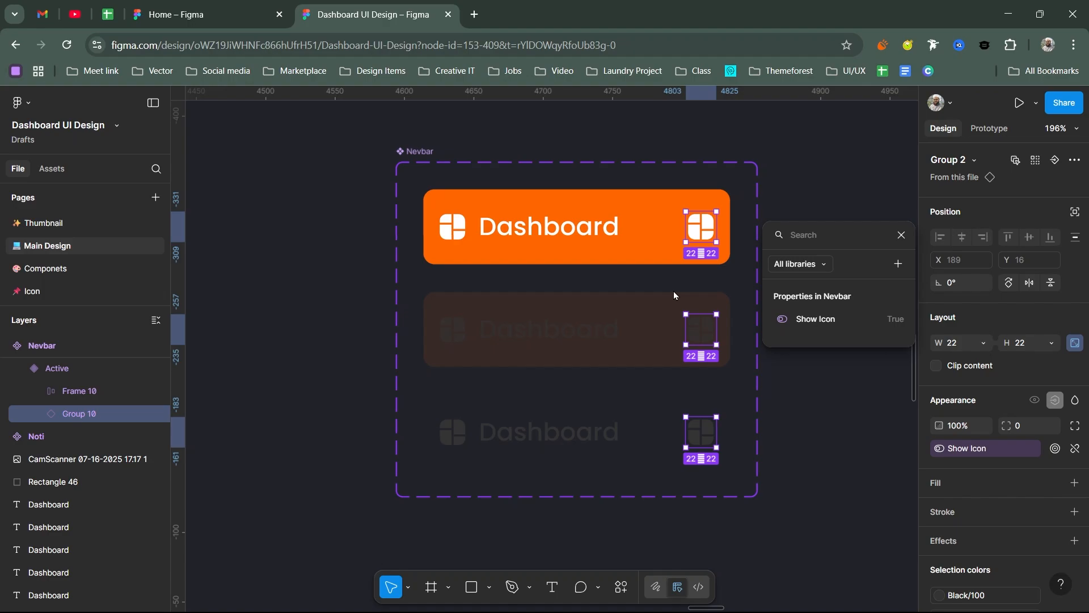
pyautogui.click(819, 427)
pyautogui.rightClick(689, 229)
pyautogui.scroll(-2, 800, 366)
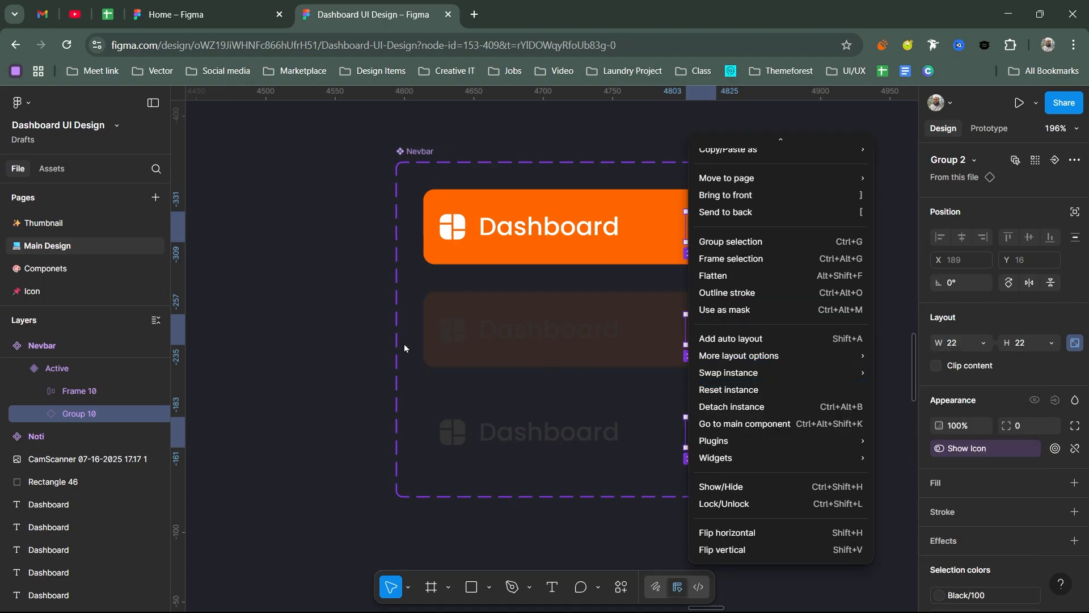
pyautogui.click(480, 397)
# Step: Try hiding the trailing icon on the sidebar's Nevbar instance with Show Icon and turn it back on
pyautogui.scroll(-5, 494, 401)
pyautogui.scroll(-3, 539, 446)
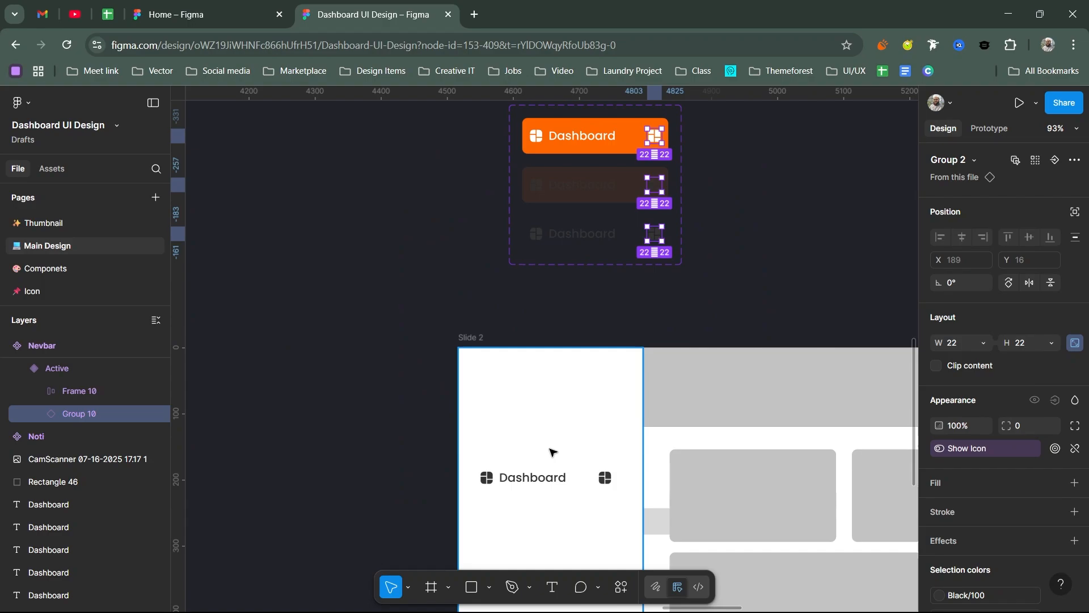
pyautogui.click(574, 478)
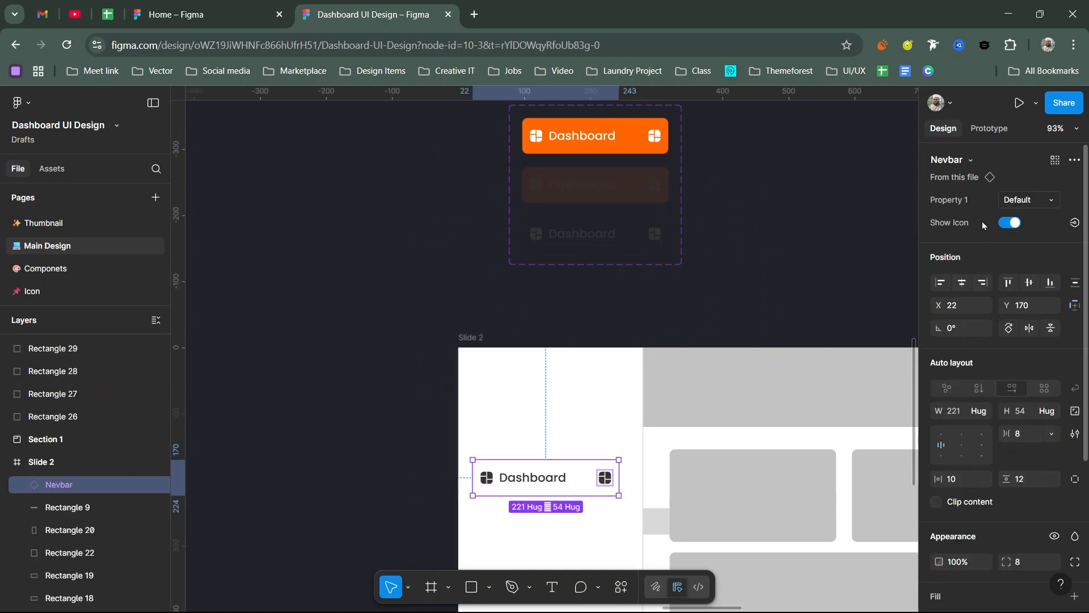
pyautogui.click(1013, 223)
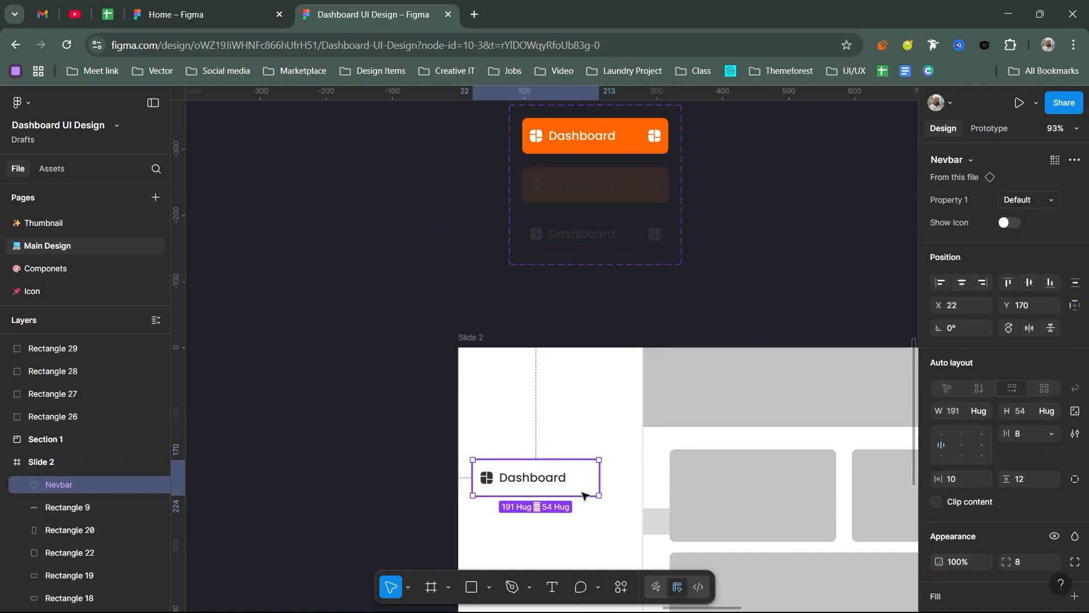
pyautogui.click(1009, 223)
# Step: Change the Default, Hover and Active Nevbar variants from hugging their contents to a fixed width of 221
pyautogui.scroll(3, 658, 284)
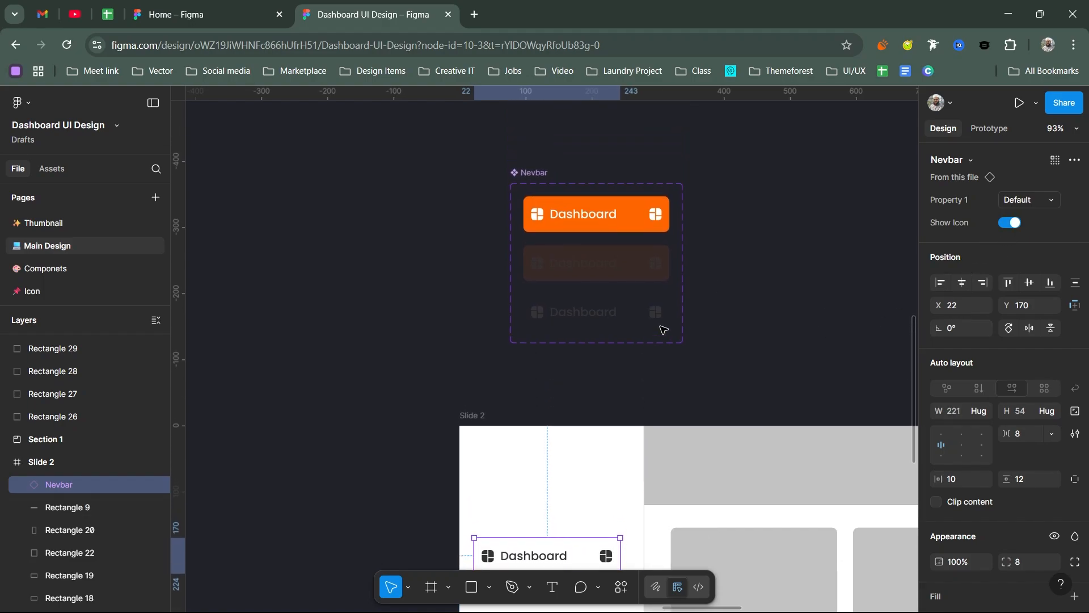
pyautogui.click(652, 315)
pyautogui.keyDown('shift'); pyautogui.click(635, 260); pyautogui.keyUp('shift')
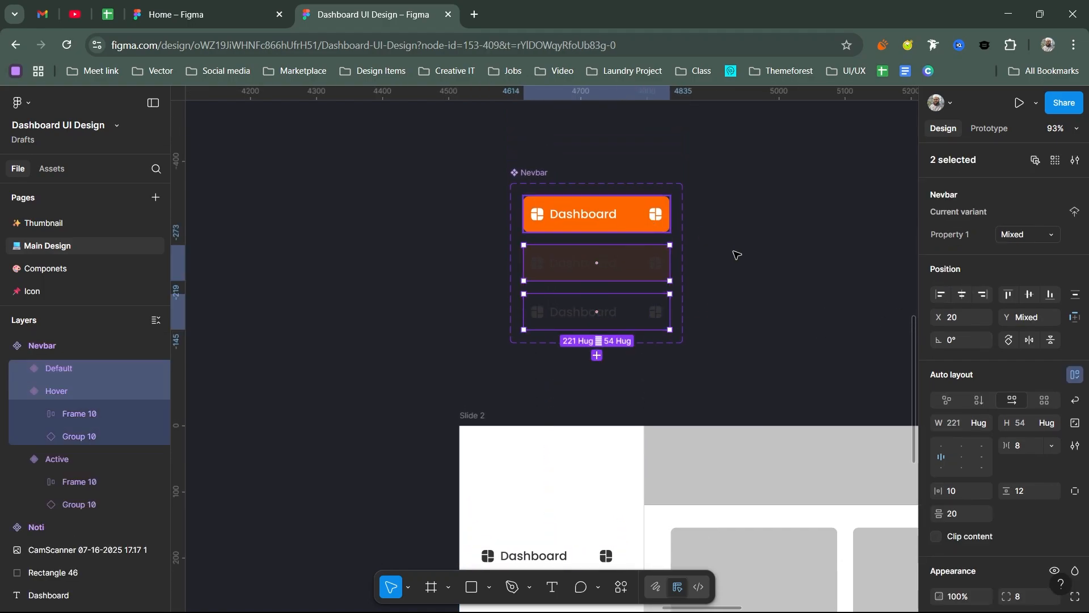
pyautogui.keyDown('shift'); pyautogui.click(596, 214); pyautogui.keyUp('shift')
pyautogui.moveTo(651, 326); pyautogui.dragTo(619, 201)
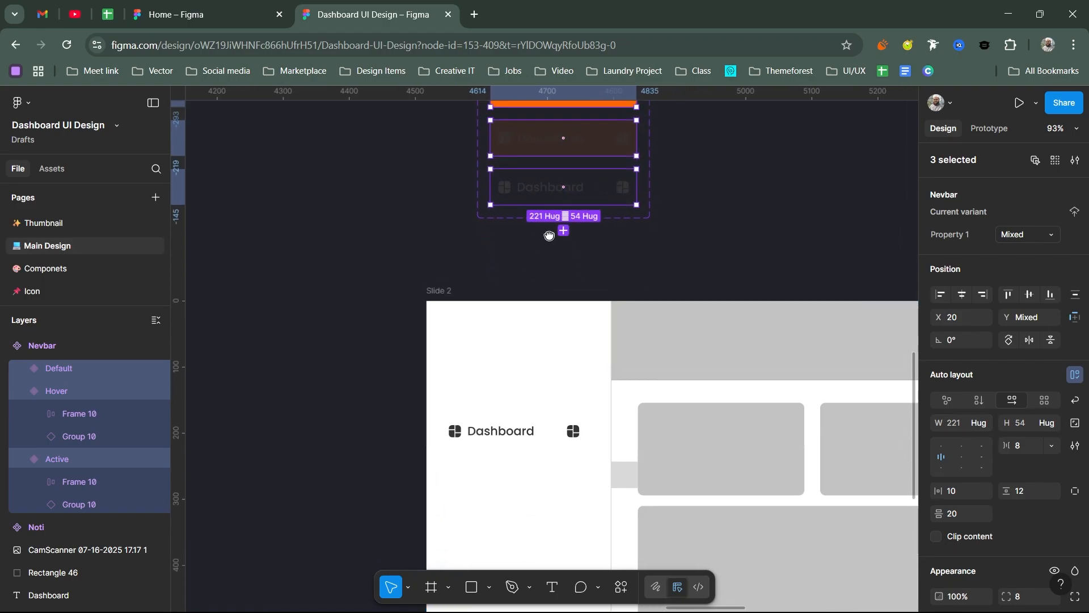
pyautogui.moveTo(550, 234); pyautogui.dragTo(561, 358)
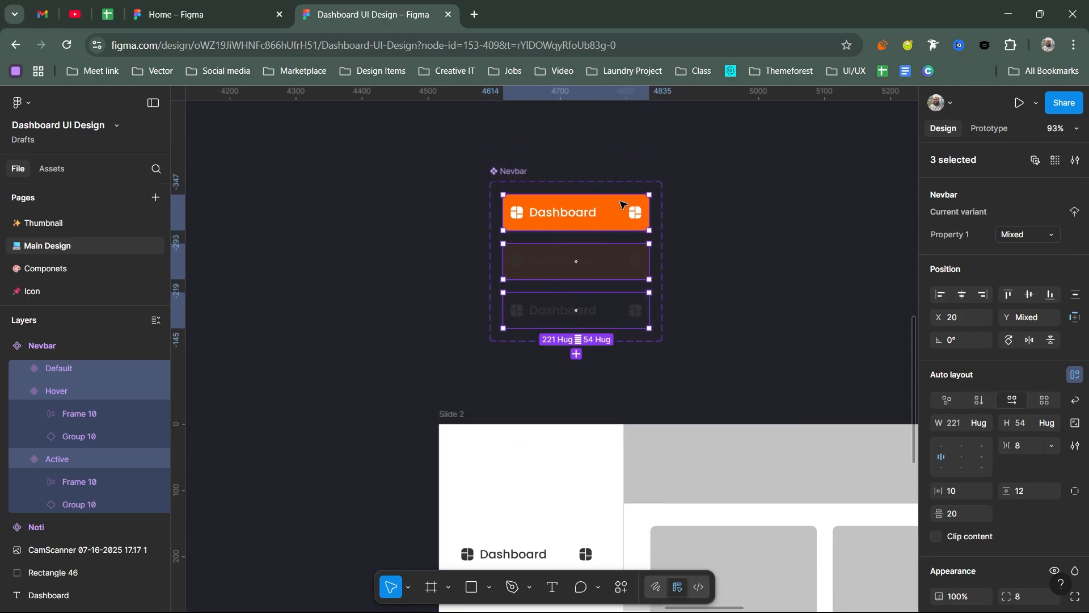
pyautogui.click(987, 427)
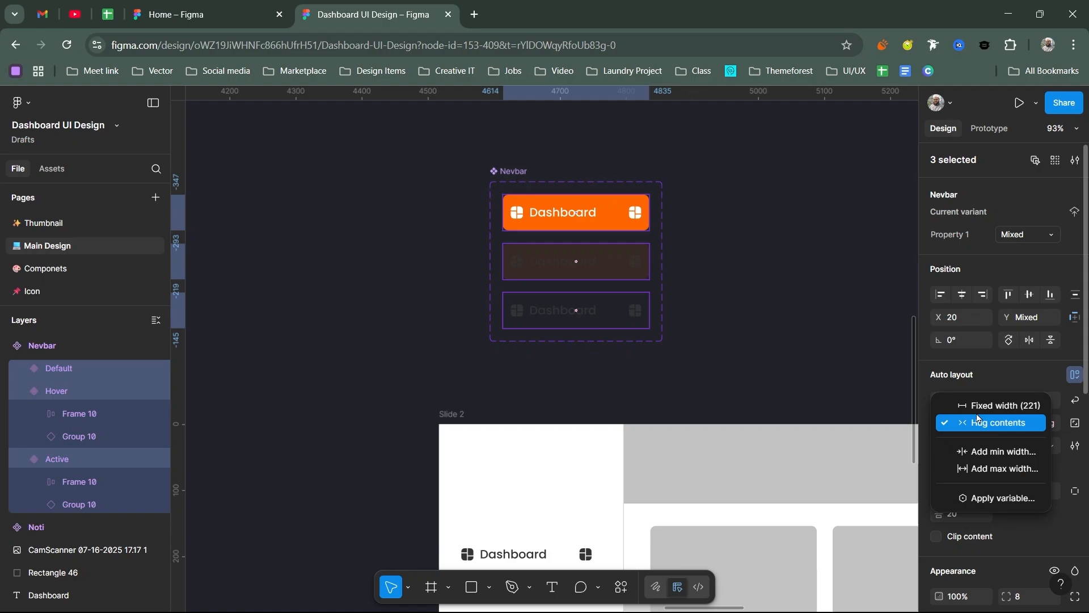
pyautogui.click(978, 405)
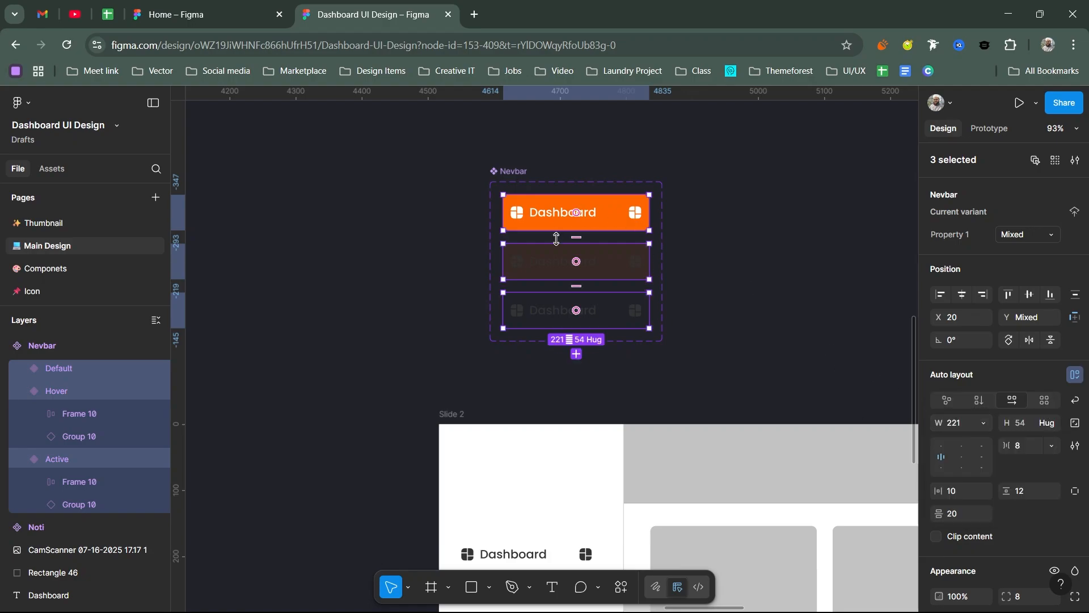
pyautogui.moveTo(670, 358); pyautogui.dragTo(653, 297)
# Step: Set the sidebar's Nevbar instance to Active and test Show Icon by switching it off and on again
pyautogui.click(559, 488)
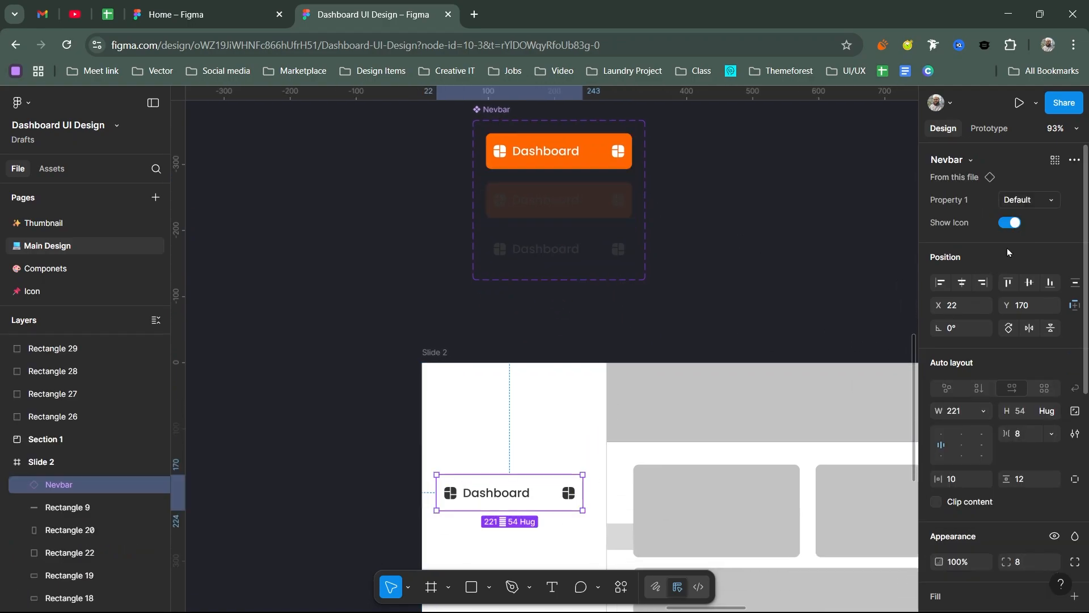
pyautogui.click(1022, 202)
pyautogui.click(959, 229)
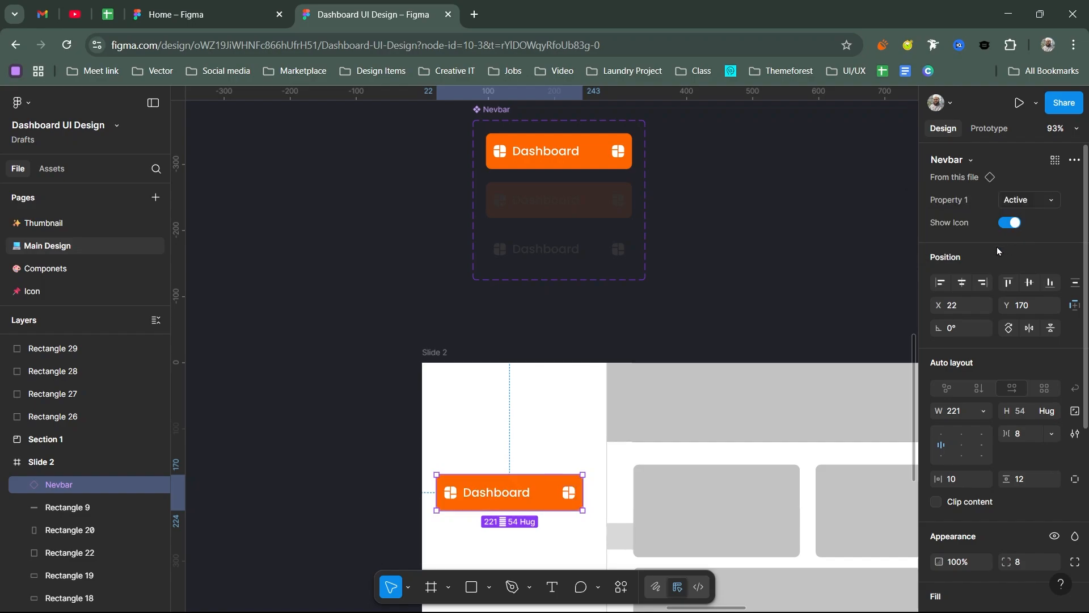
pyautogui.click(1010, 222)
pyautogui.click(1008, 224)
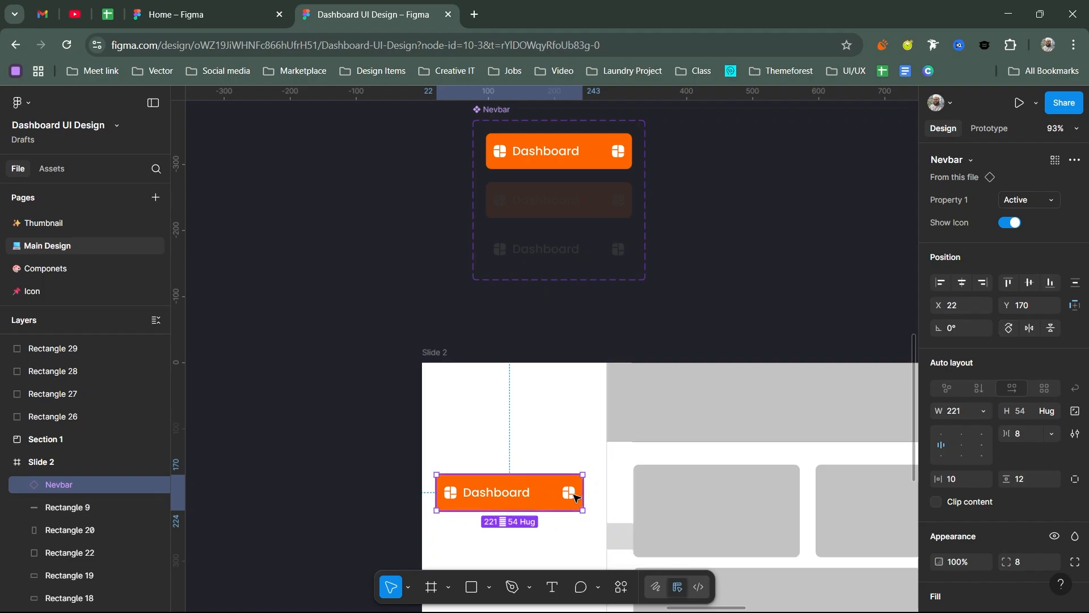
pyautogui.scroll(3, 645, 300)
pyautogui.keyDown('ctrl'); pyautogui.scroll(5, 640, 282); pyautogui.keyUp('ctrl')
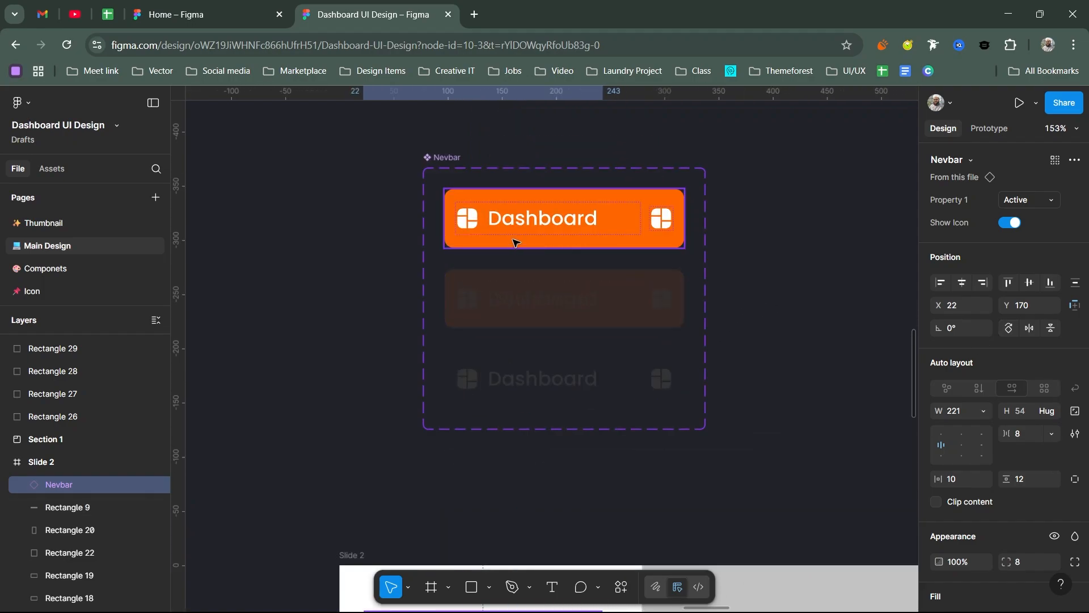
pyautogui.doubleClick(527, 219)
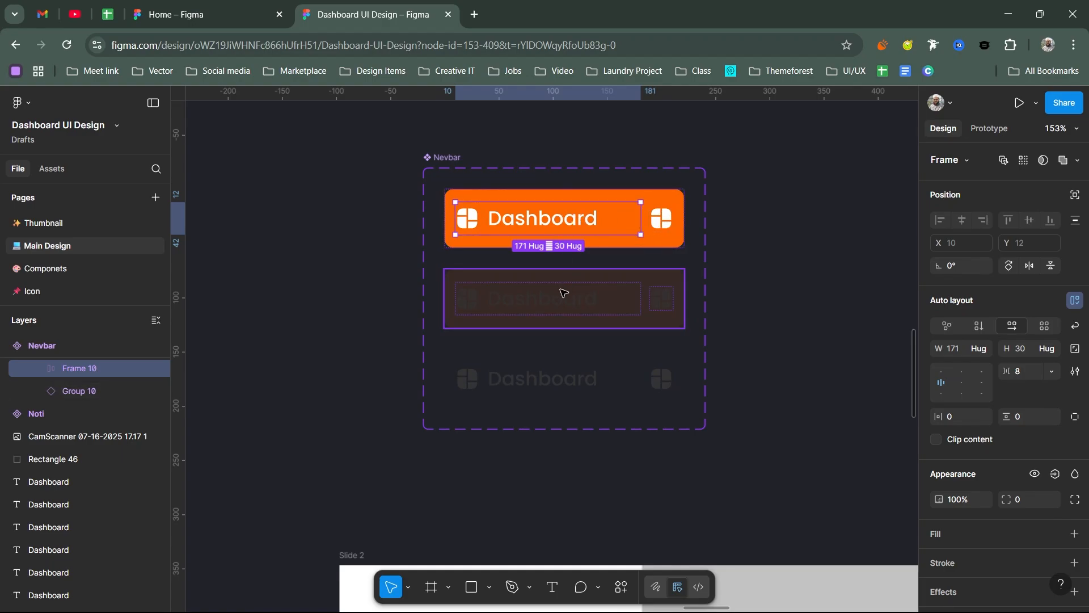
pyautogui.keyDown('shift'); pyautogui.click(560, 301); pyautogui.keyUp('shift')
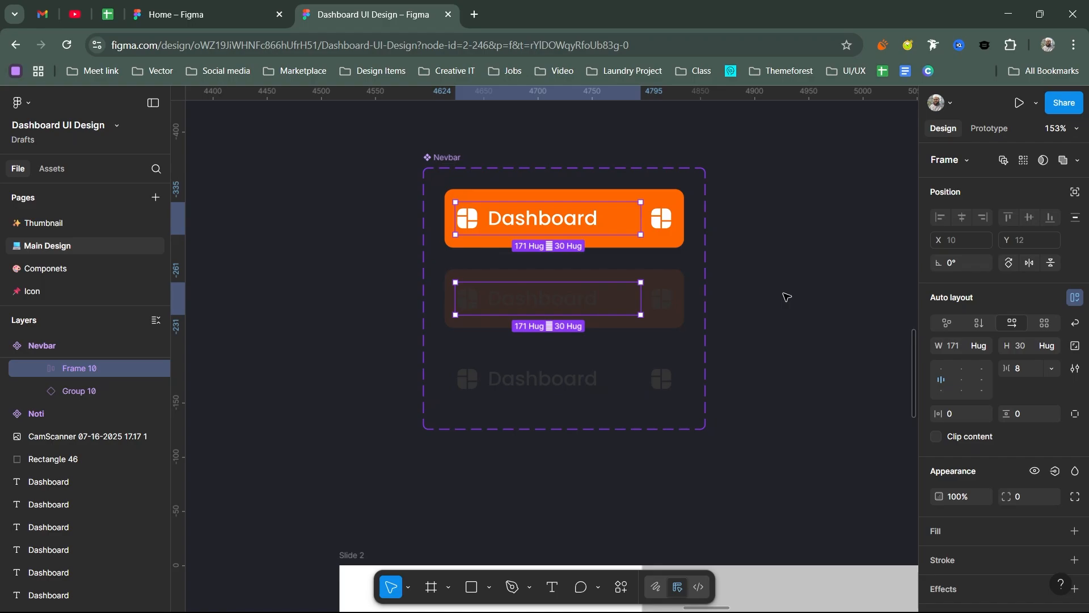
pyautogui.click(784, 294)
# Step: Start an instance-swap property named Change icon for the trailing icons of all three Nevbar variants, with Group 2 as its value
pyautogui.click(665, 221)
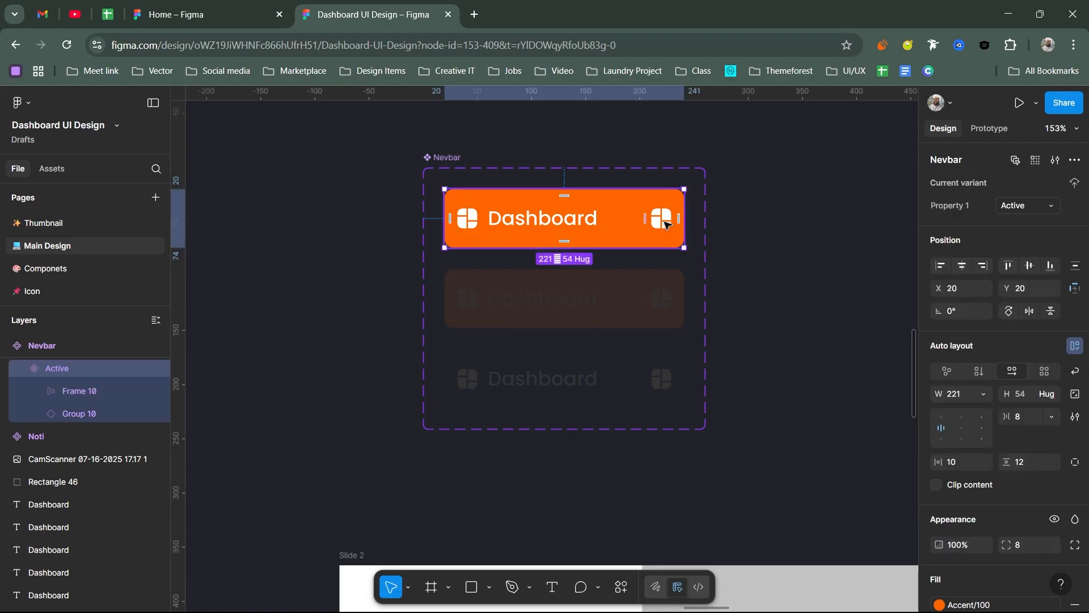
pyautogui.click(664, 221)
pyautogui.keyDown('shift'); pyautogui.click(662, 300); pyautogui.keyUp('shift')
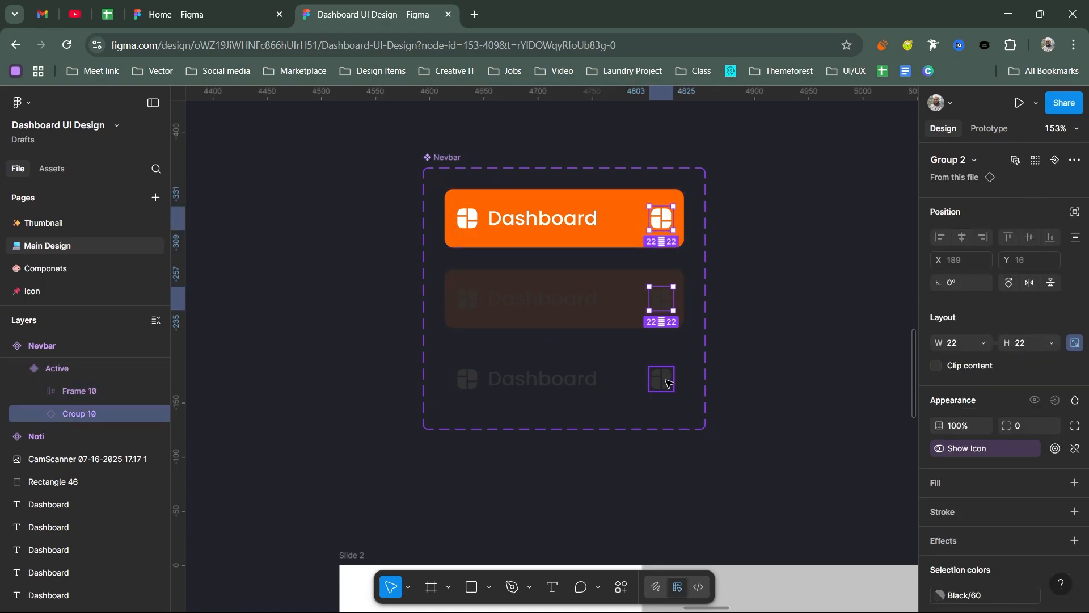
pyautogui.keyDown('shift'); pyautogui.click(661, 379); pyautogui.keyUp('shift')
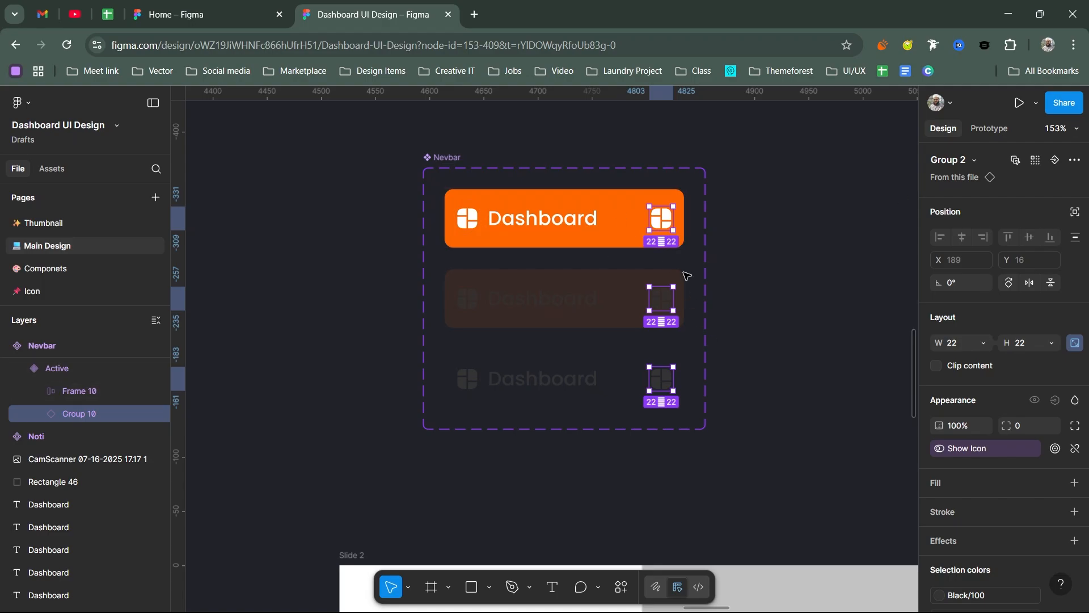
pyautogui.click(1054, 159)
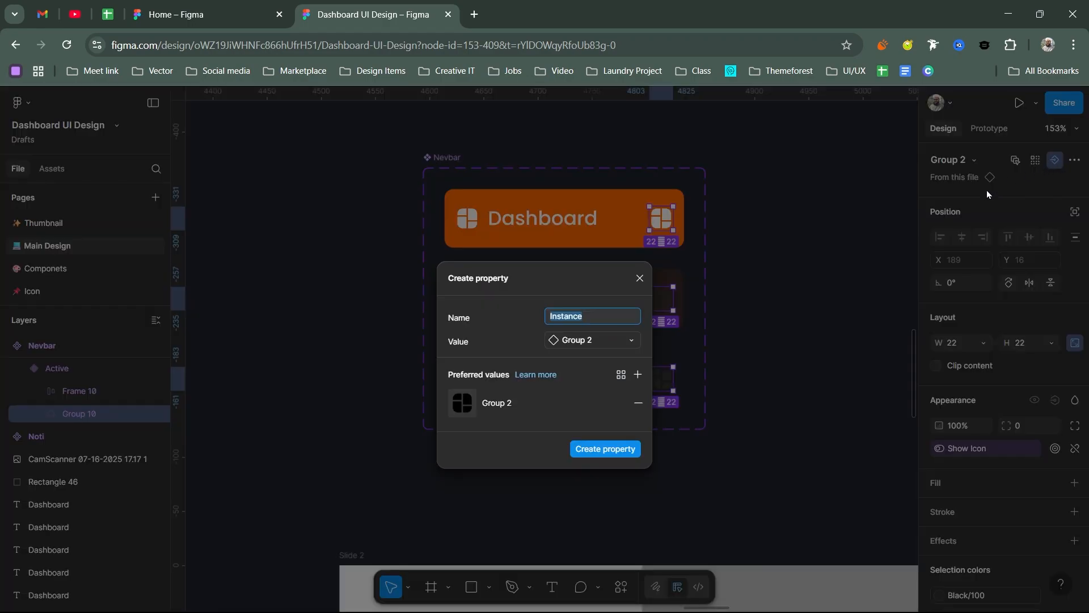
pyautogui.moveTo(545, 278); pyautogui.dragTo(667, 254)
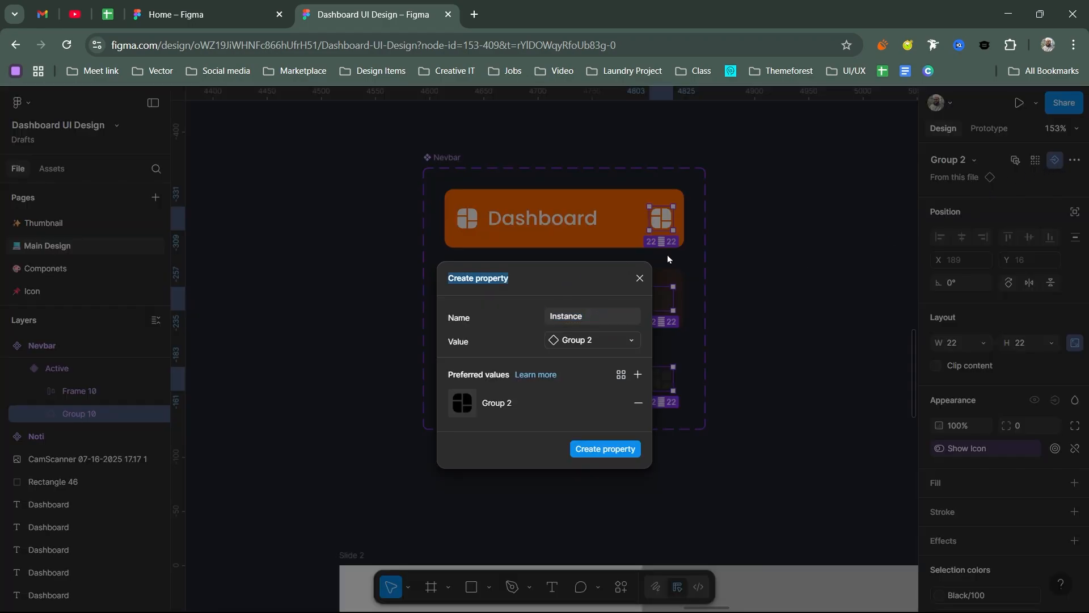
pyautogui.click(592, 317)
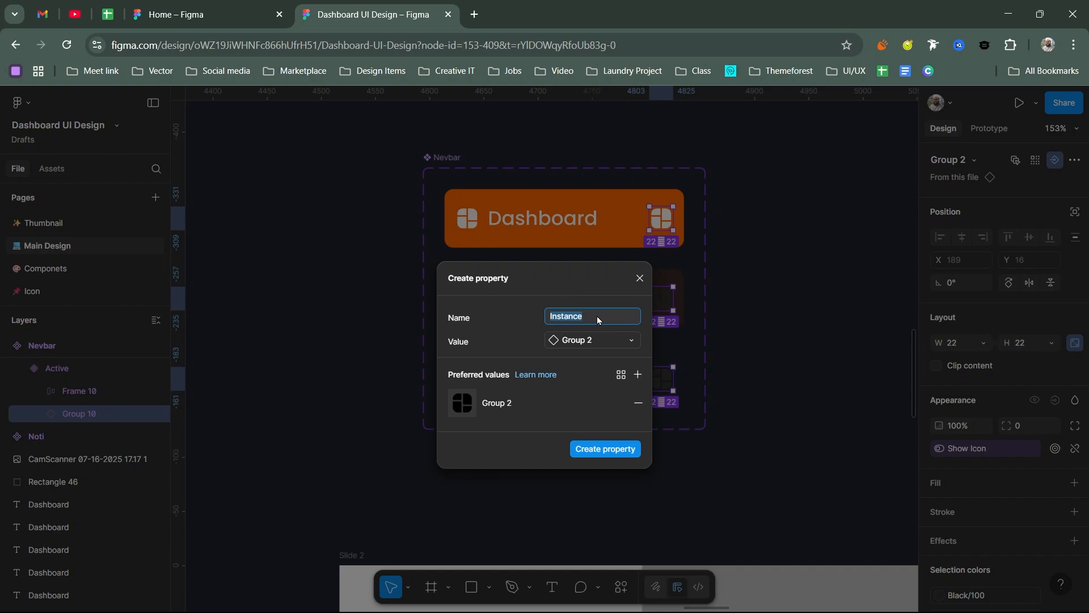
pyautogui.write('Change icon')
# Step: Finish creating the Change icon property for the trailing icons, keeping Group 2 as its only preferred value
pyautogui.click(637, 375)
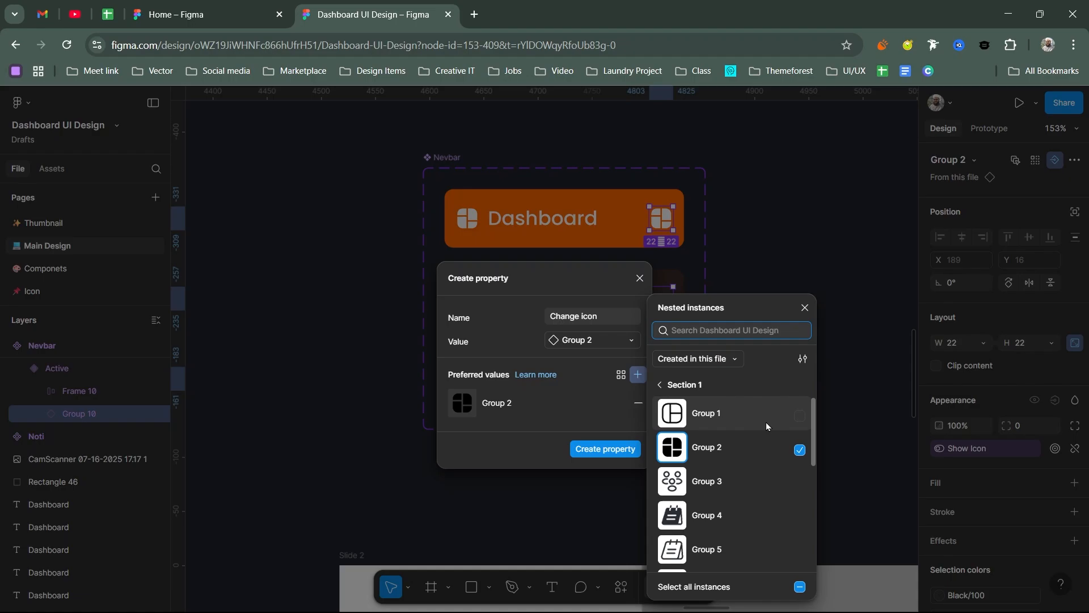
pyautogui.click(800, 415)
pyautogui.click(799, 414)
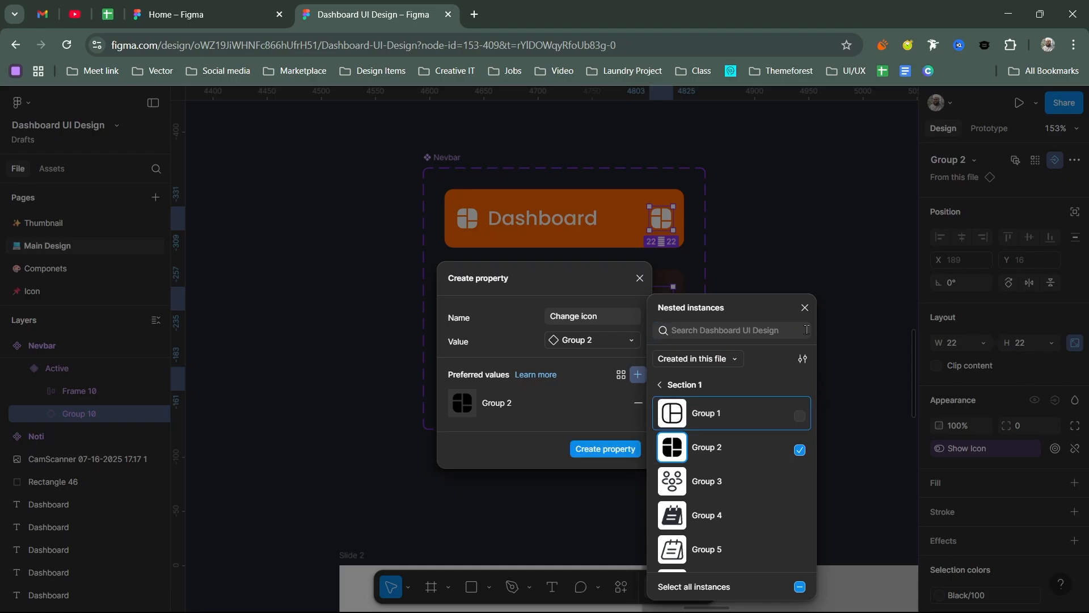
pyautogui.click(805, 308)
pyautogui.click(606, 450)
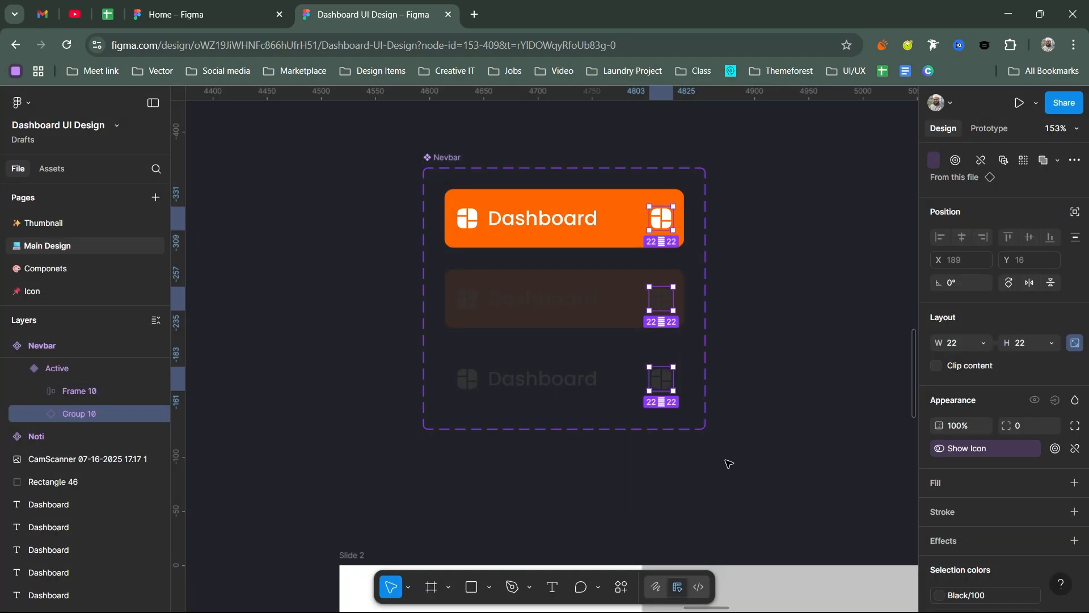
# Step: Test Change icon on the sidebar's Nevbar instance by swapping its trailing icon to Group 3 and then Group 8
pyautogui.scroll(-4, 710, 369)
pyautogui.click(562, 505)
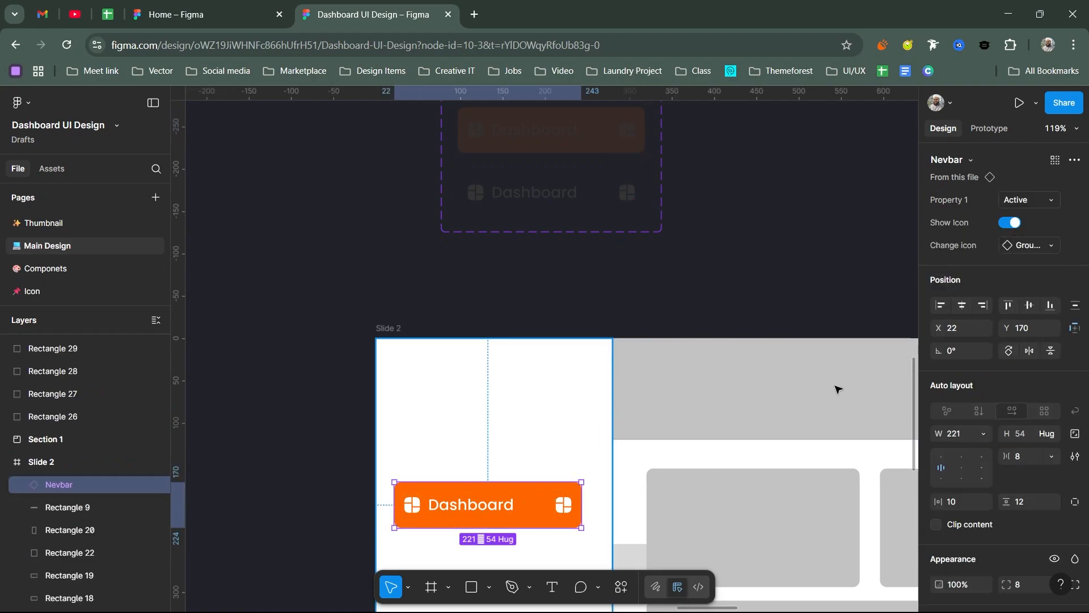
pyautogui.click(1029, 246)
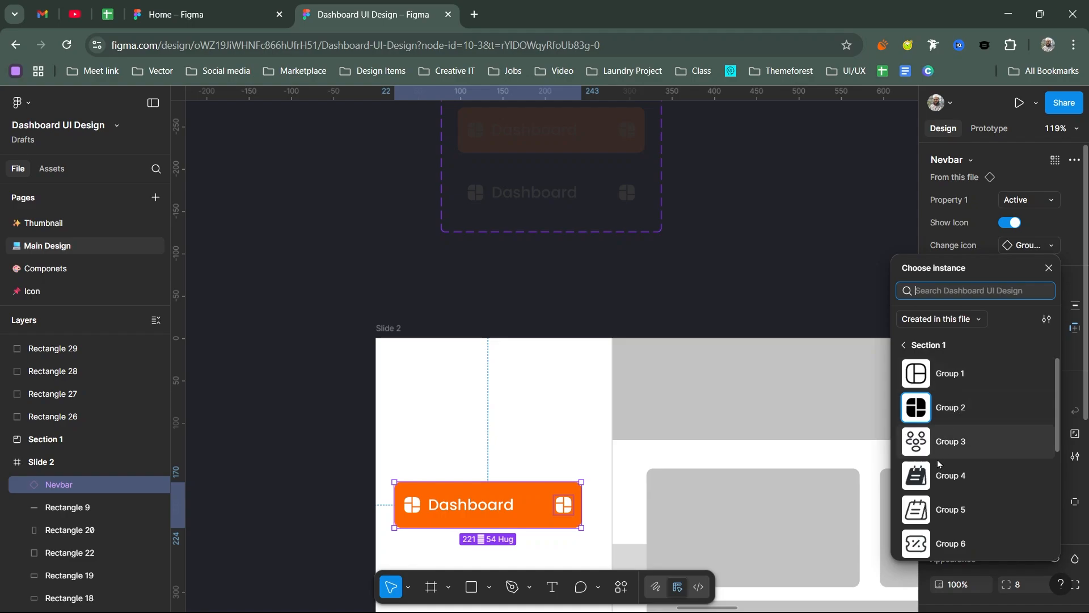
pyautogui.click(935, 448)
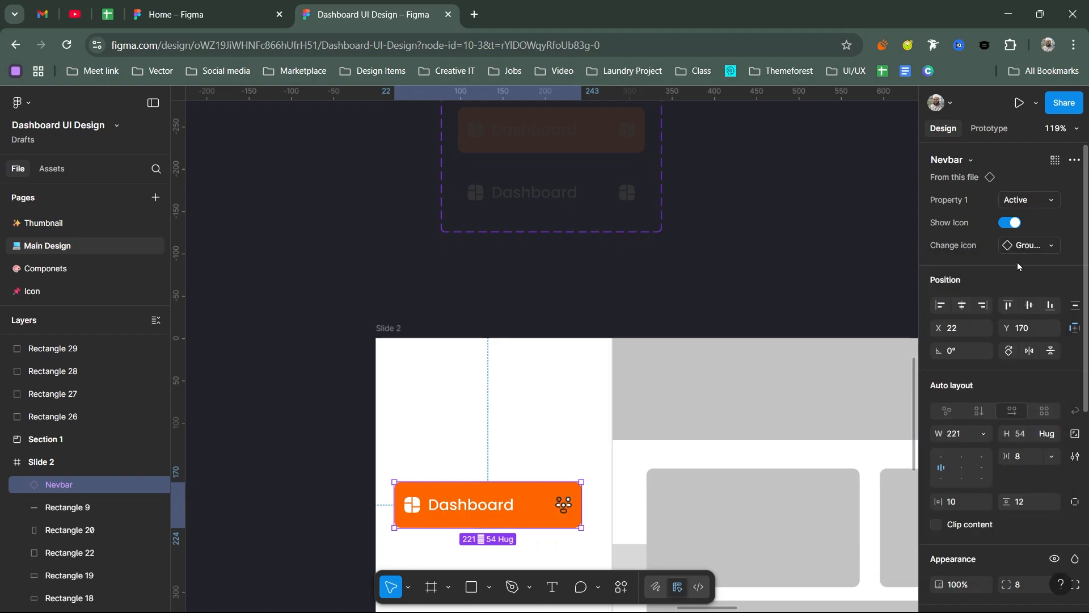
pyautogui.click(1018, 246)
pyautogui.scroll(-5, 936, 442)
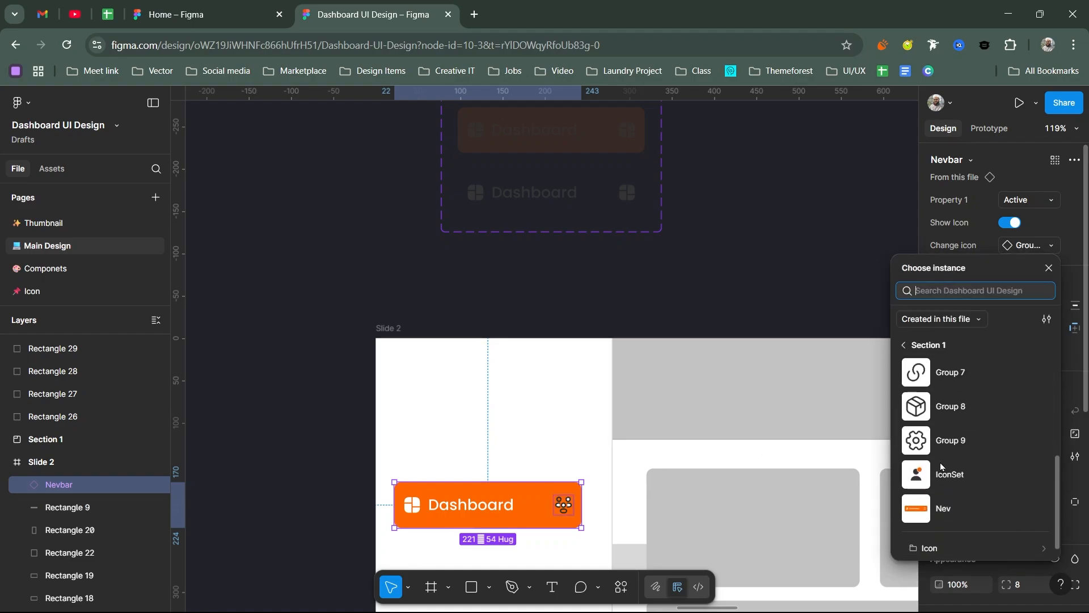
pyautogui.click(934, 408)
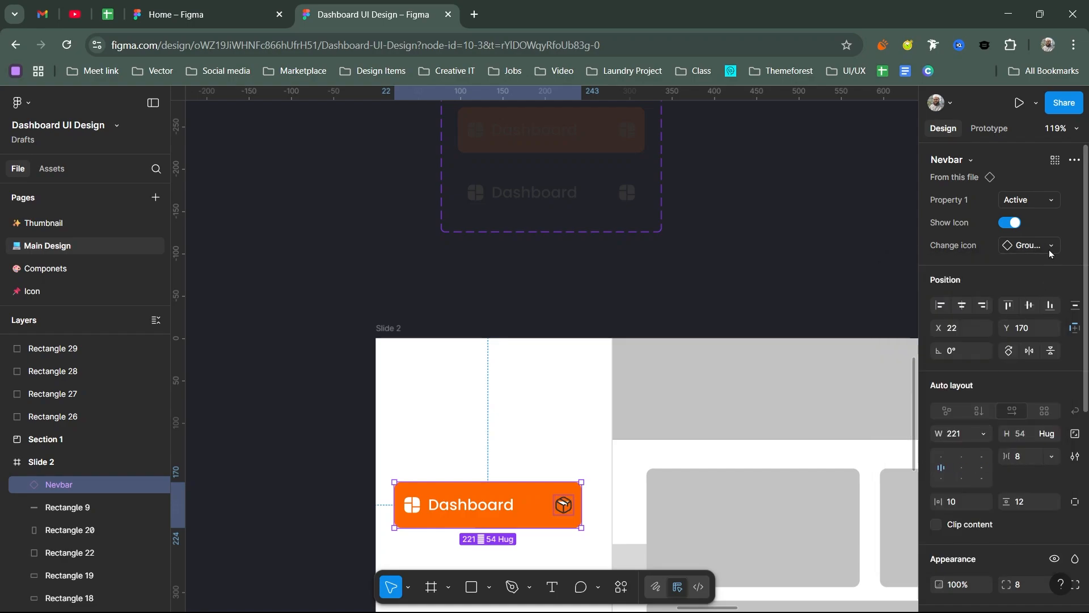
# Step: Try the sidebar's Nevbar instance in its Default variant and then its Hover variant
pyautogui.click(1029, 205)
pyautogui.click(970, 167)
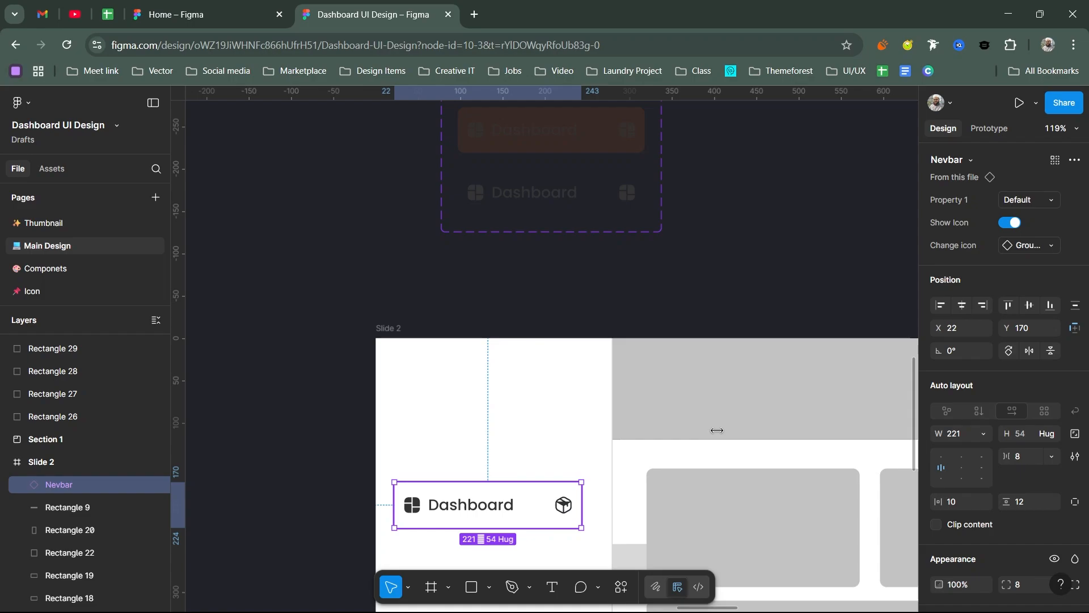
pyautogui.click(1028, 200)
pyautogui.click(953, 216)
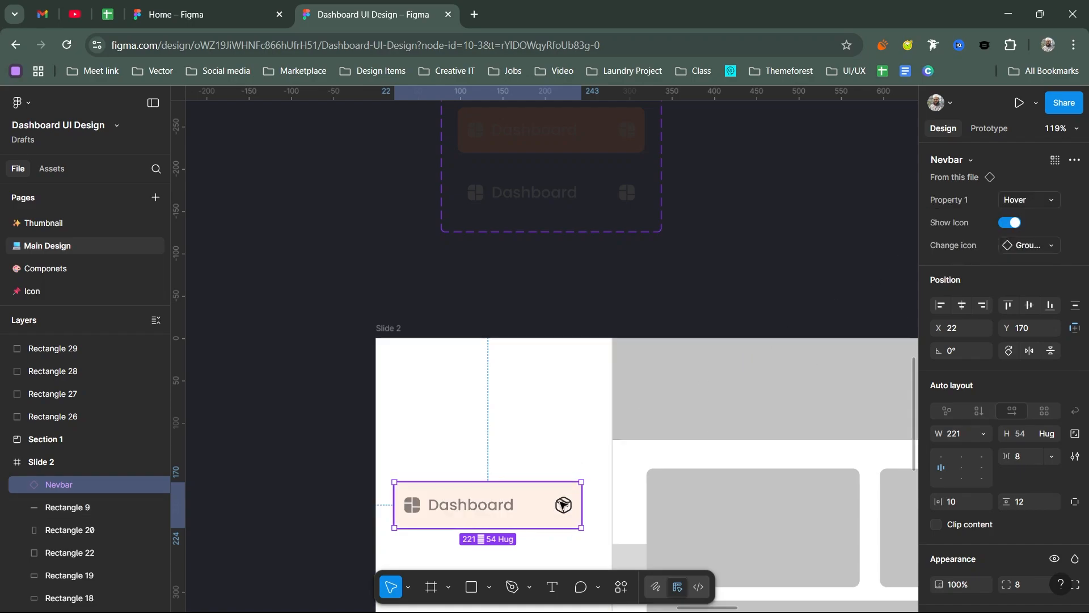
pyautogui.click(1021, 245)
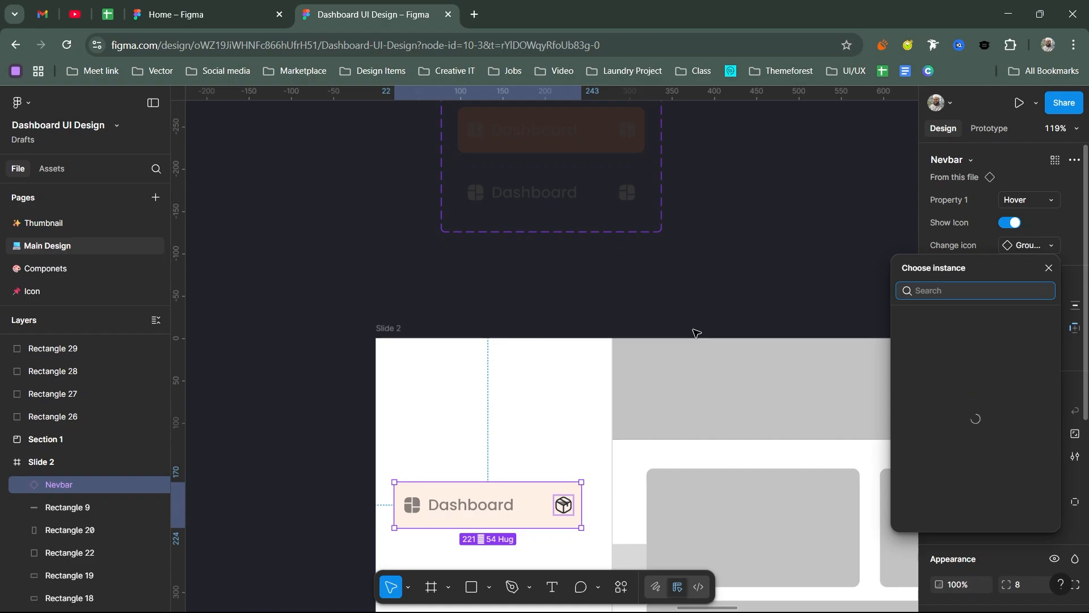
# Step: Create a visibility property named Show Nev, with value True, for the leading icon-and-label frames of all three Nevbar variants
pyautogui.scroll(5, 696, 307)
pyautogui.click(560, 253)
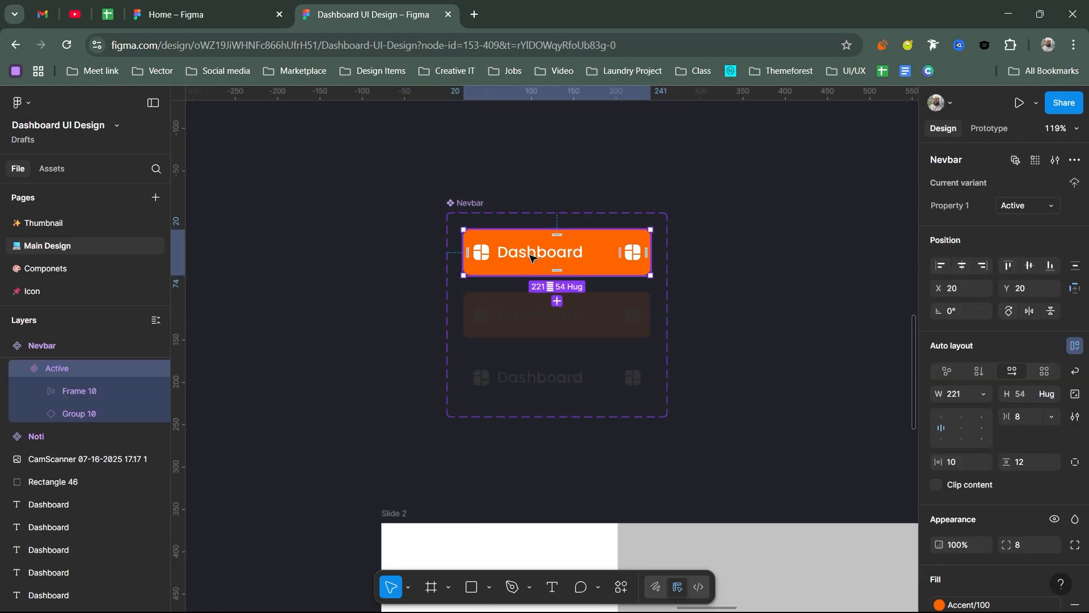
pyautogui.doubleClick(532, 258)
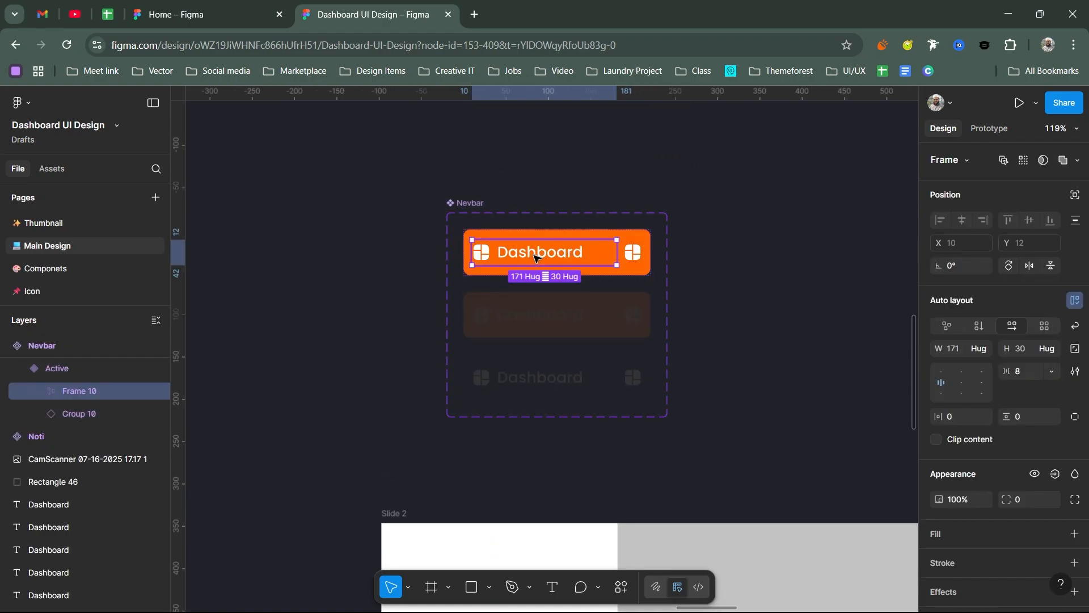
pyautogui.keyDown('shift'); pyautogui.click(536, 313); pyautogui.keyUp('shift')
pyautogui.keyDown('shift'); pyautogui.click(536, 378); pyautogui.keyUp('shift')
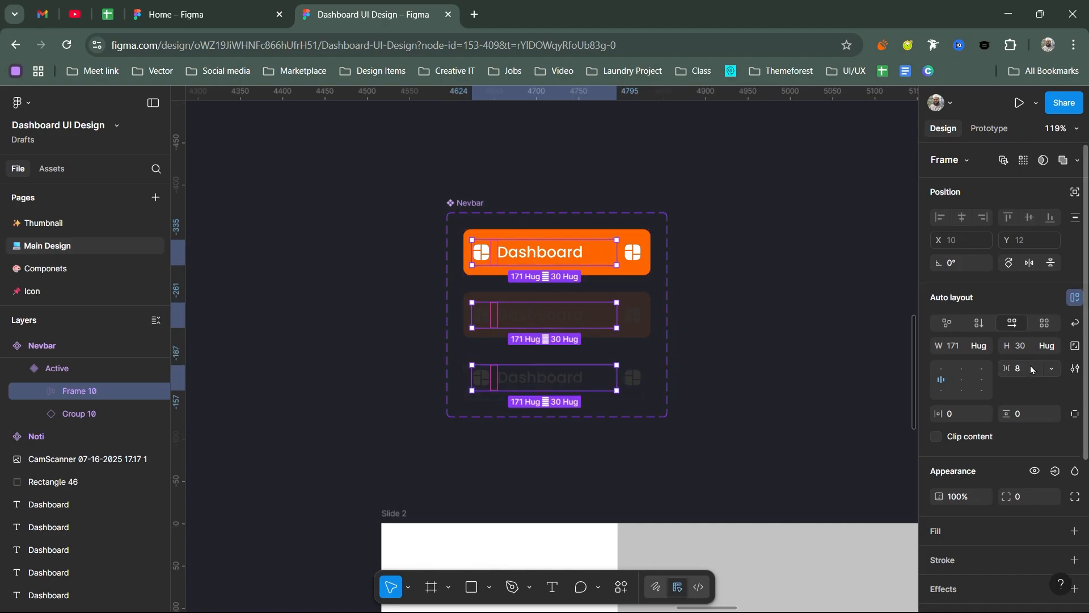
pyautogui.click(1055, 472)
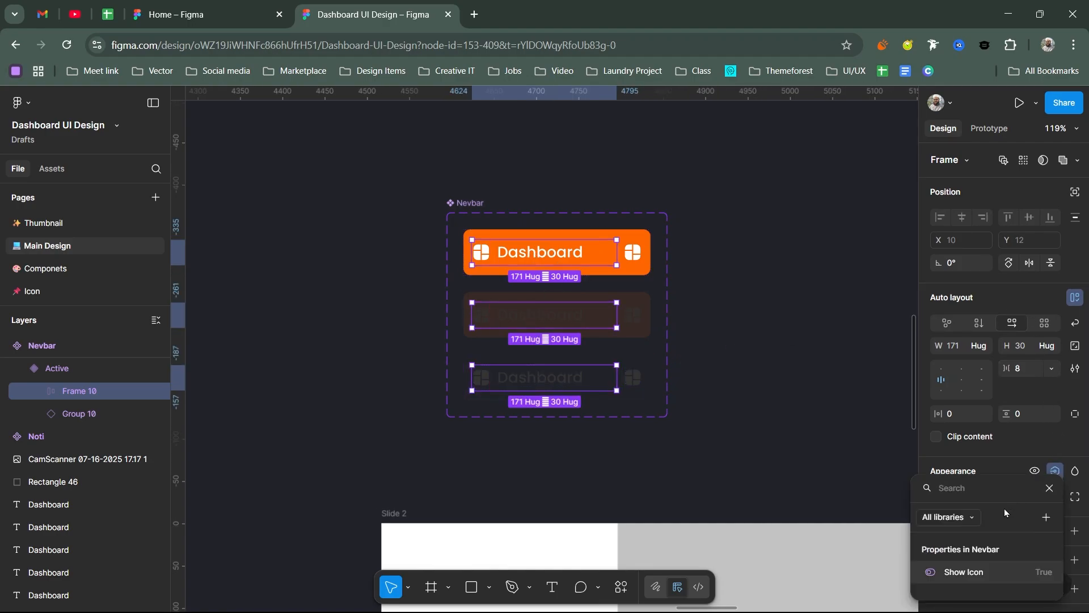
pyautogui.click(977, 341)
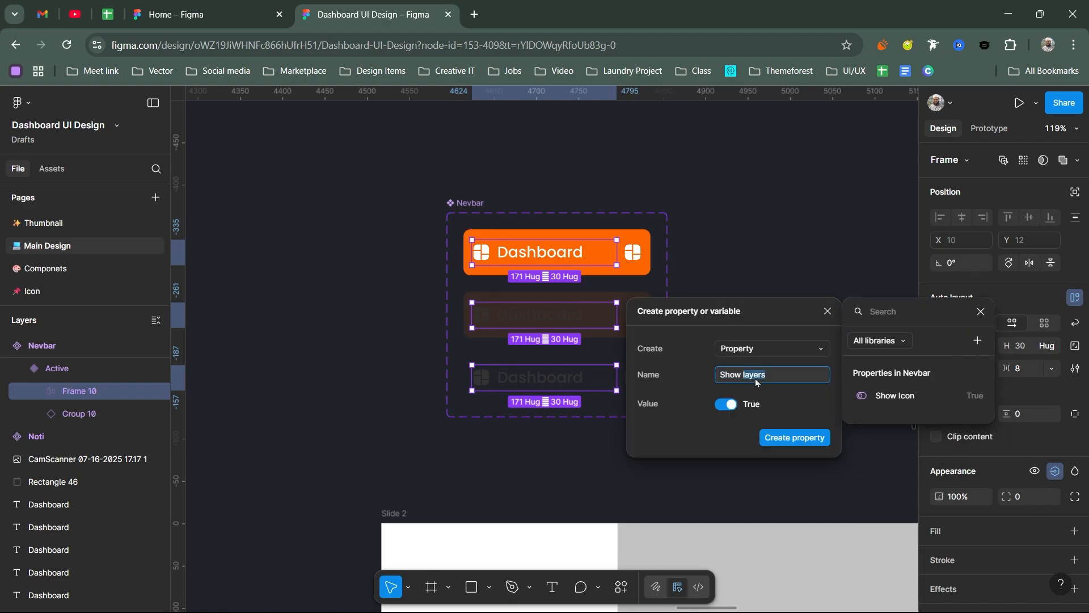
pyautogui.write('Nev')
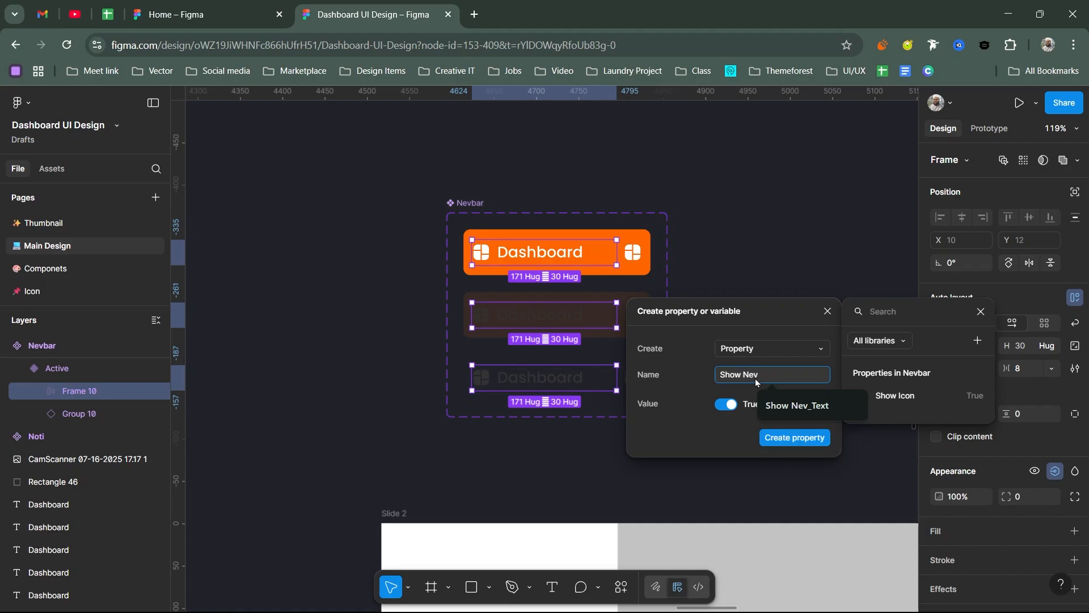
pyautogui.press('Return')
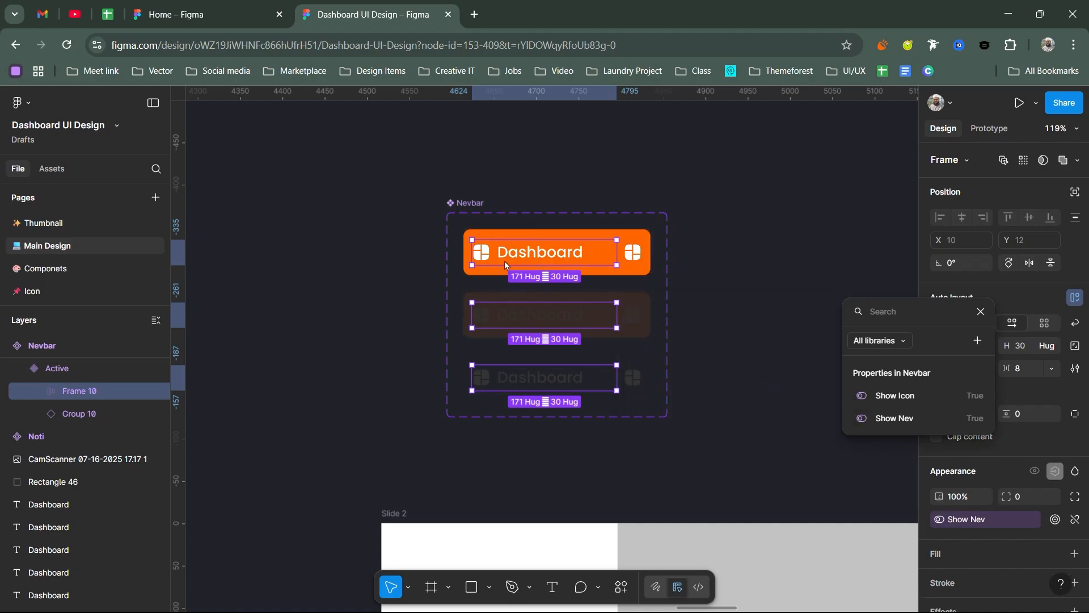
pyautogui.press('Escape')
pyautogui.rightClick(703, 205)
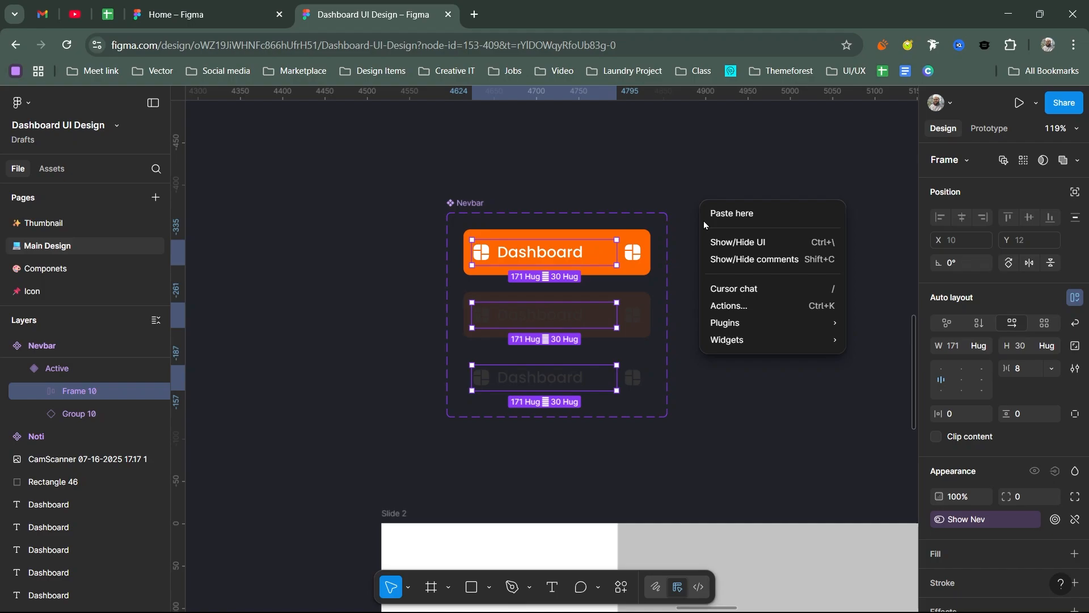
pyautogui.click(734, 420)
# Step: Set the sidebar's Nevbar instance in Slide 2 to the Active variant
pyautogui.scroll(-3, 729, 352)
pyautogui.scroll(-3, 571, 454)
pyautogui.hscroll(-1, 573, 397)
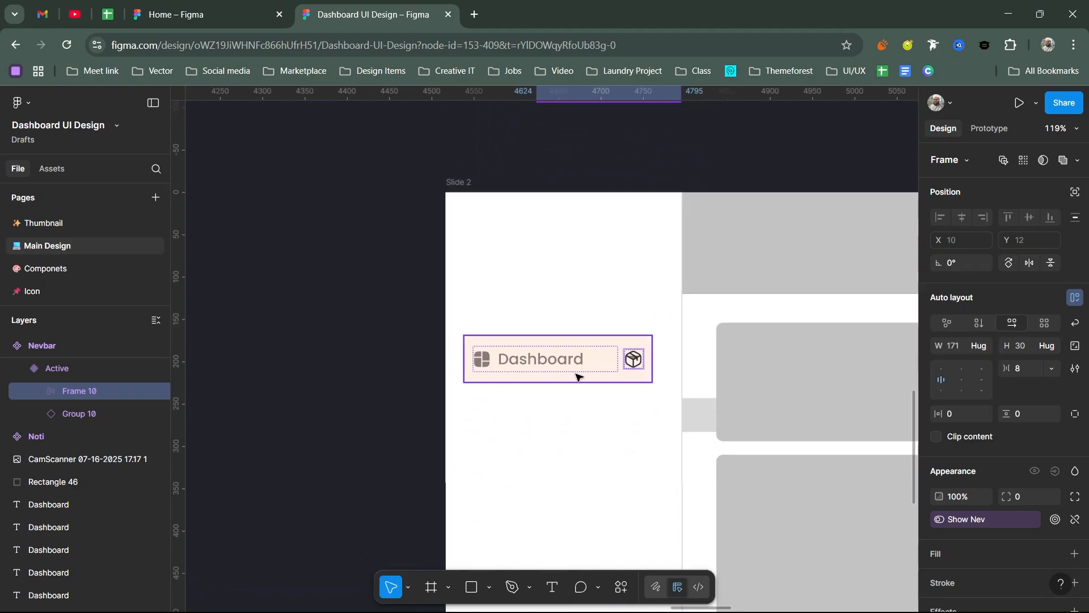
pyautogui.click(576, 376)
pyautogui.click(980, 204)
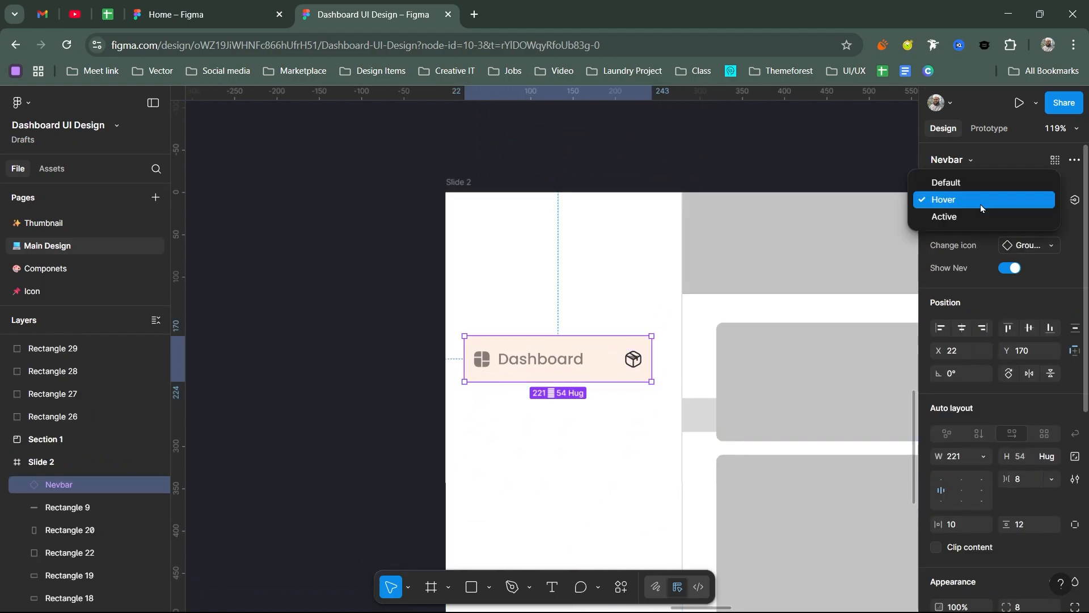
pyautogui.click(958, 217)
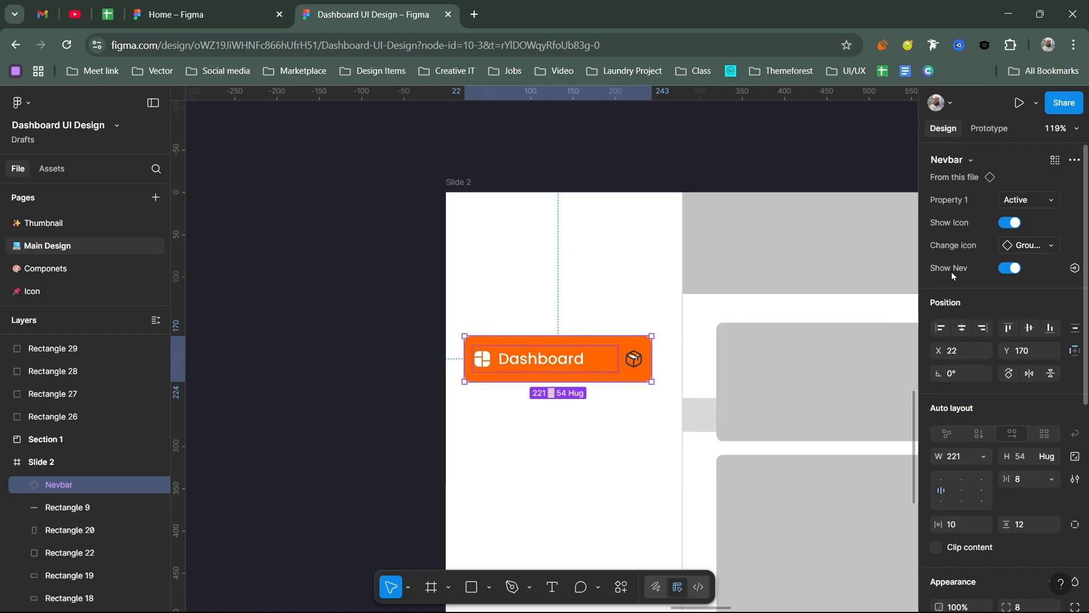
# Step: Try turning off Show Nev on the sidebar instance and making its width hug the contents
pyautogui.click(1009, 268)
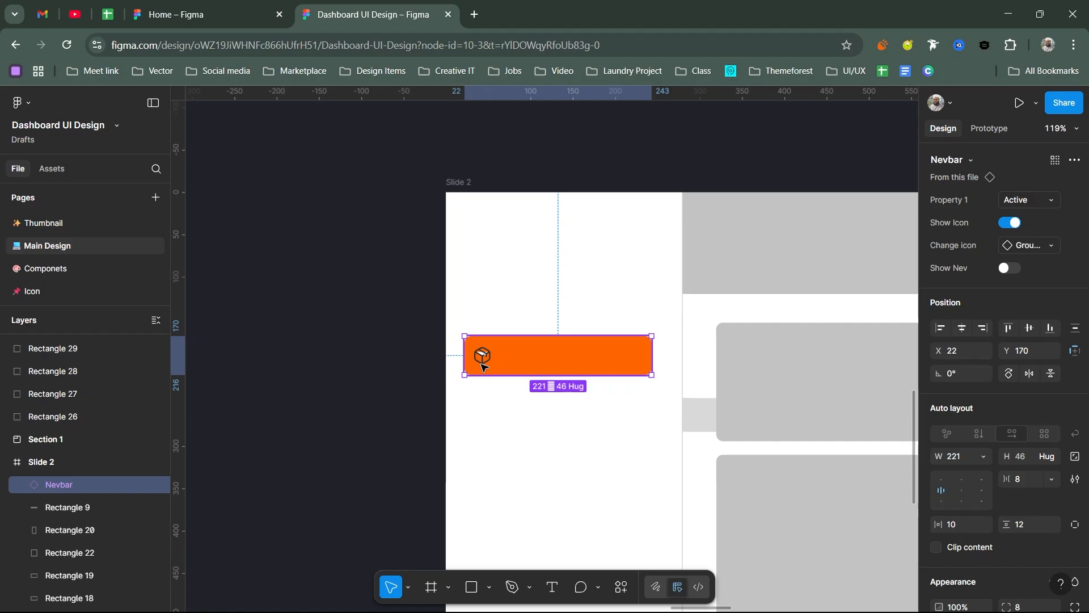
pyautogui.click(977, 456)
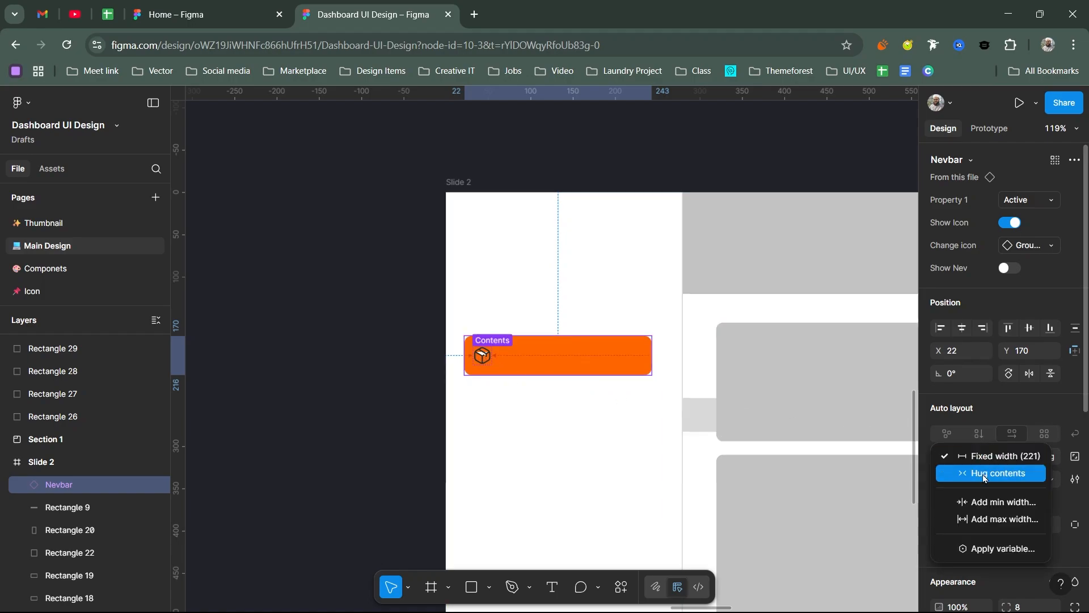
pyautogui.click(988, 475)
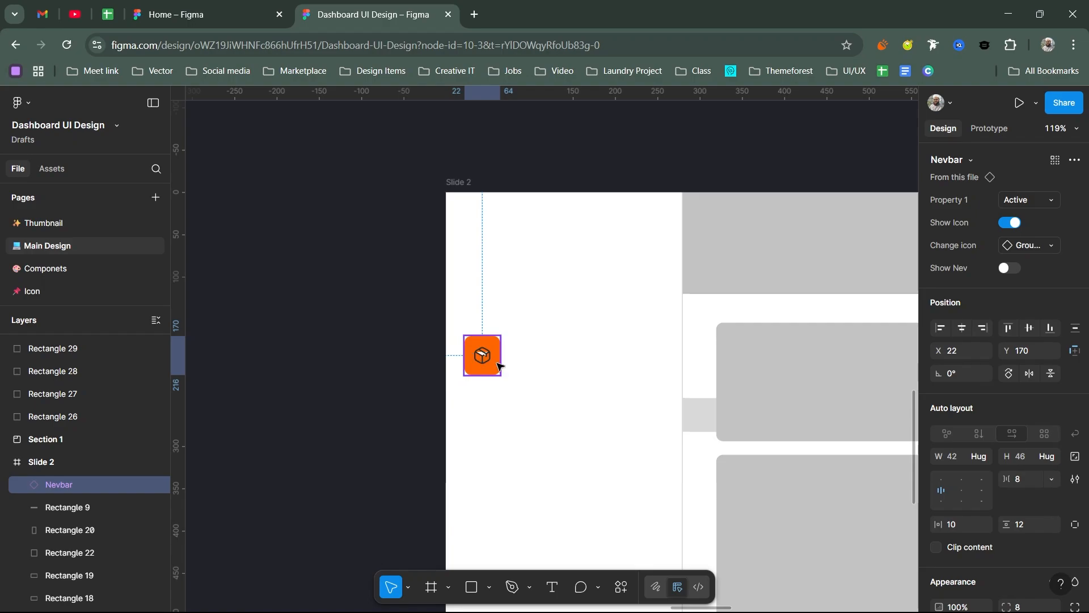
pyautogui.click(631, 339)
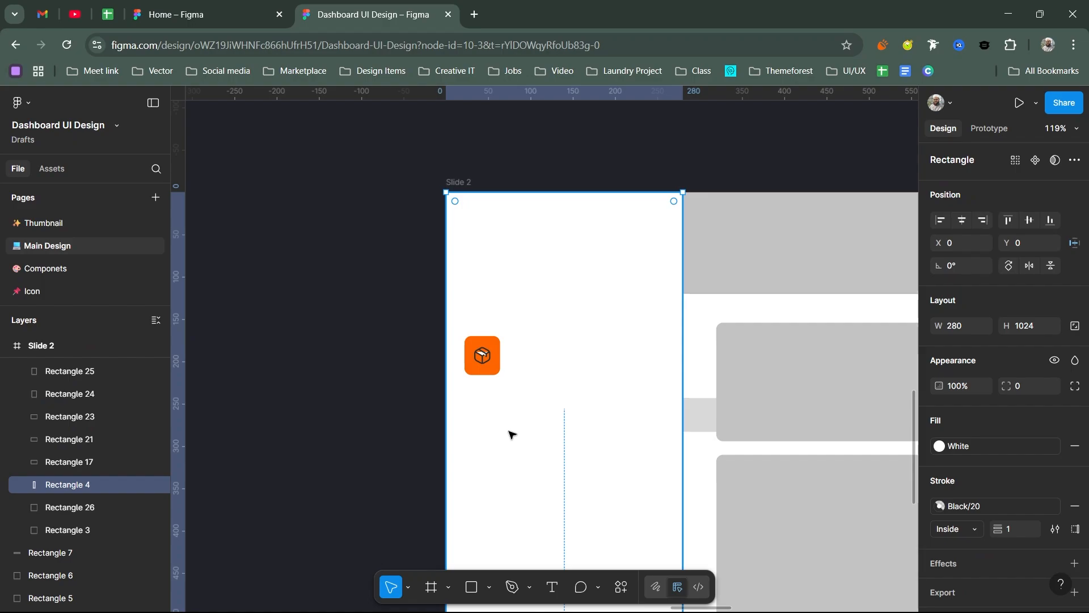
# Step: Undo the hug-contents width and the Show Nev change on the sidebar's Nevbar instance
pyautogui.hotkey('ctrl', 'z')
pyautogui.hotkey('ctrl', 'z')
pyautogui.scroll(-3, 592, 348)
pyautogui.hotkey('ctrl', 'z')
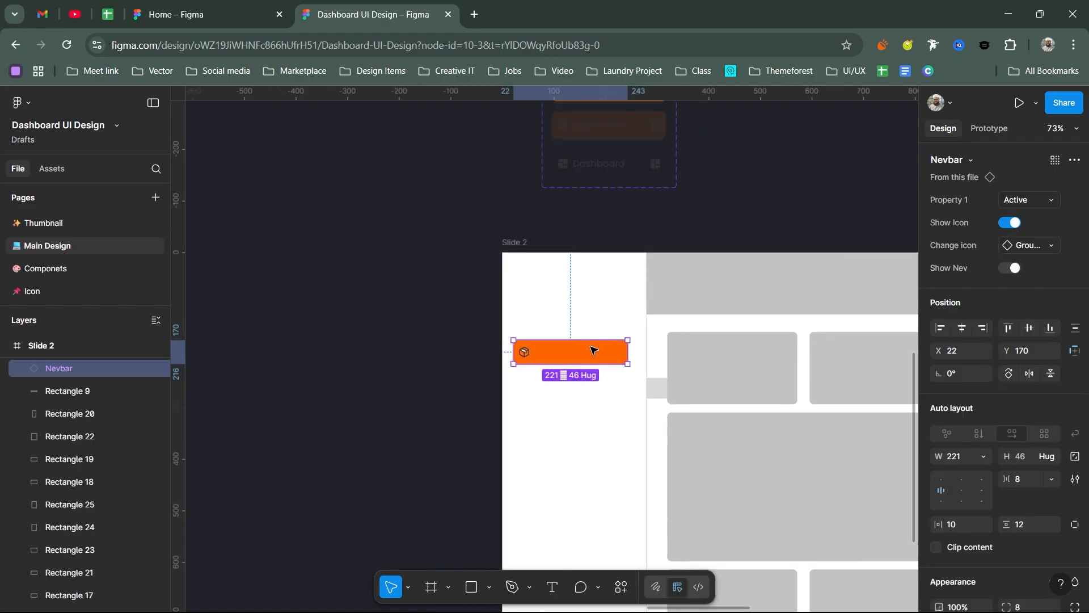
# Step: Lock the aspect ratio of the leading icons in the Active, Hover and Default Nevbar variants
pyautogui.scroll(5, 595, 341)
pyautogui.scroll(5, 596, 287)
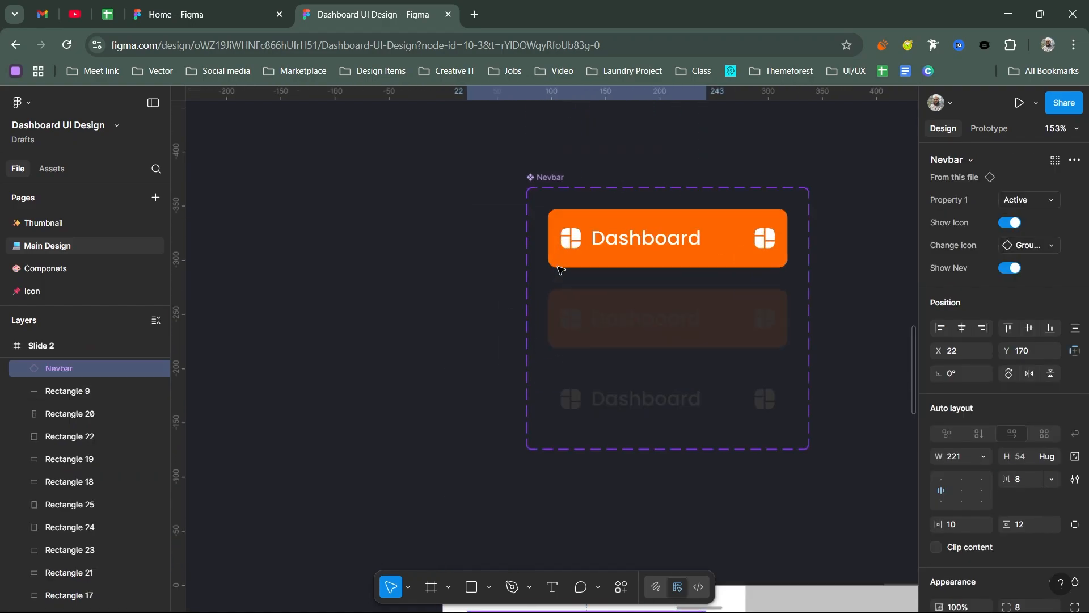
pyautogui.click(571, 244)
pyautogui.click(571, 244)
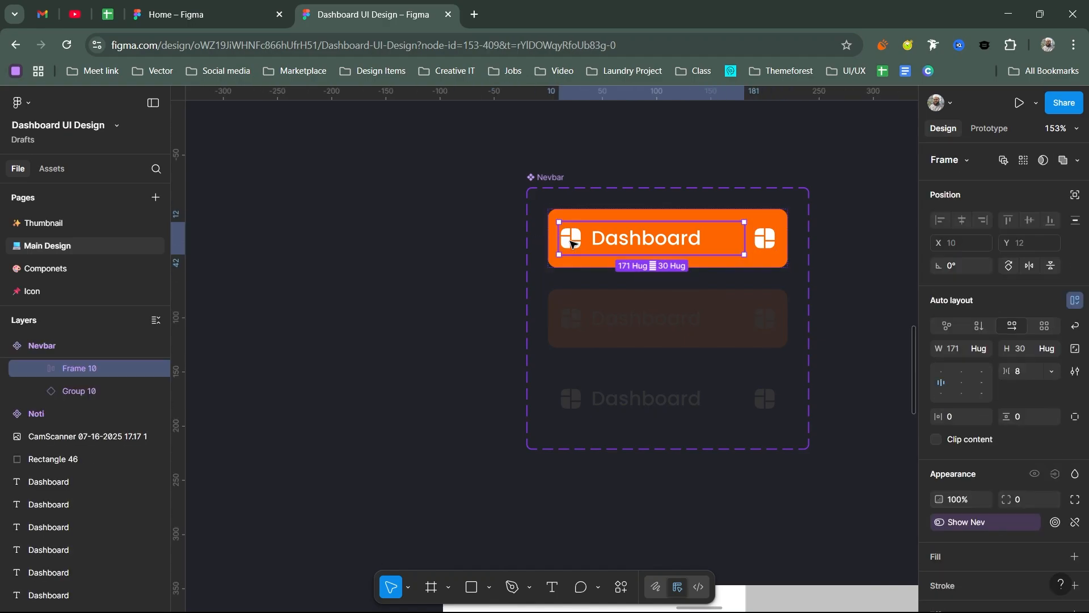
pyautogui.click(570, 244)
pyautogui.keyDown('shift'); pyautogui.click(570, 319); pyautogui.keyUp('shift')
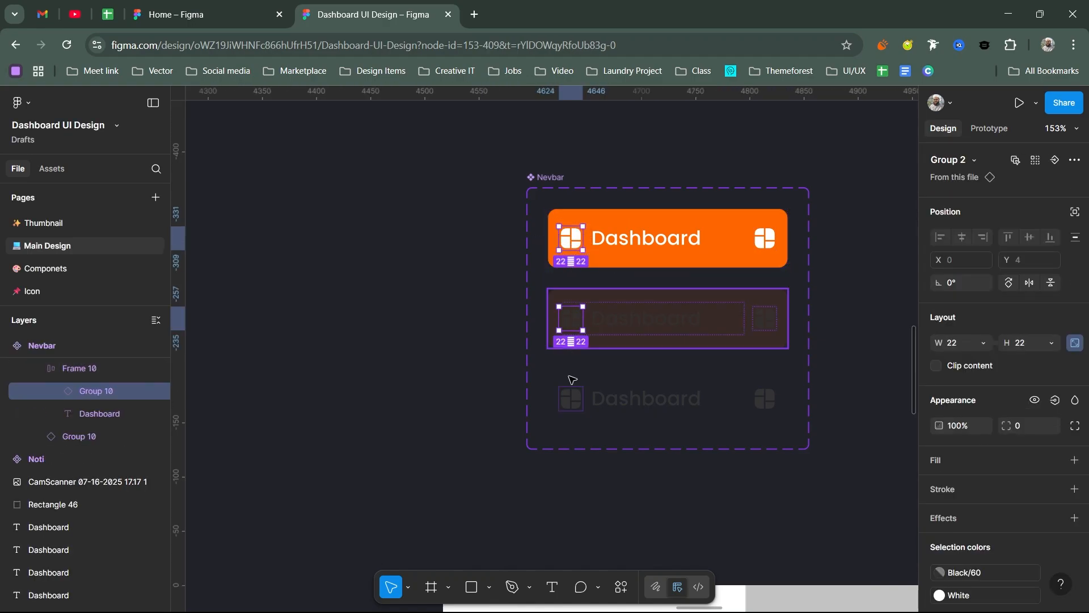
pyautogui.keyDown('shift'); pyautogui.click(571, 406); pyautogui.keyUp('shift')
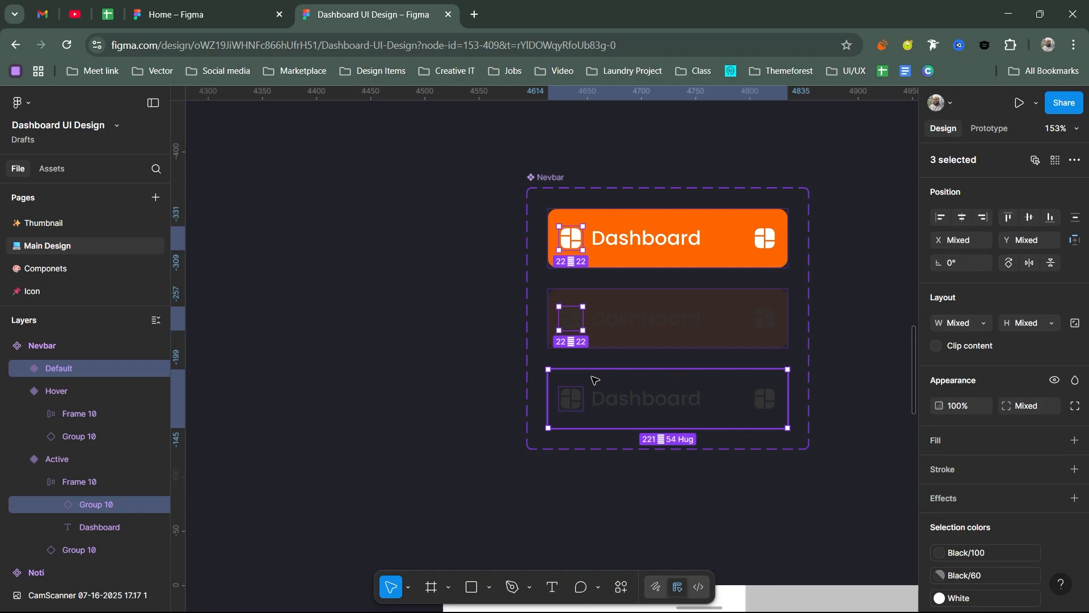
pyautogui.keyDown('shift'); pyautogui.click(582, 396); pyautogui.keyUp('shift')
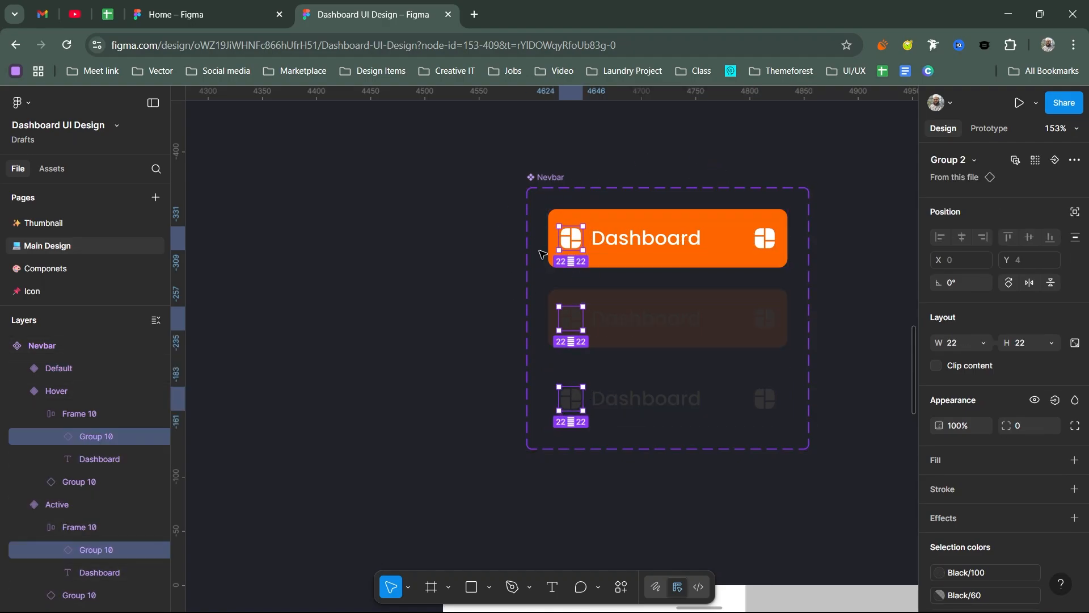
pyautogui.click(1075, 343)
# Step: Create an instance swap property named "Nev Icon" for the leading icons of all three Nevbar variants
pyautogui.click(1054, 160)
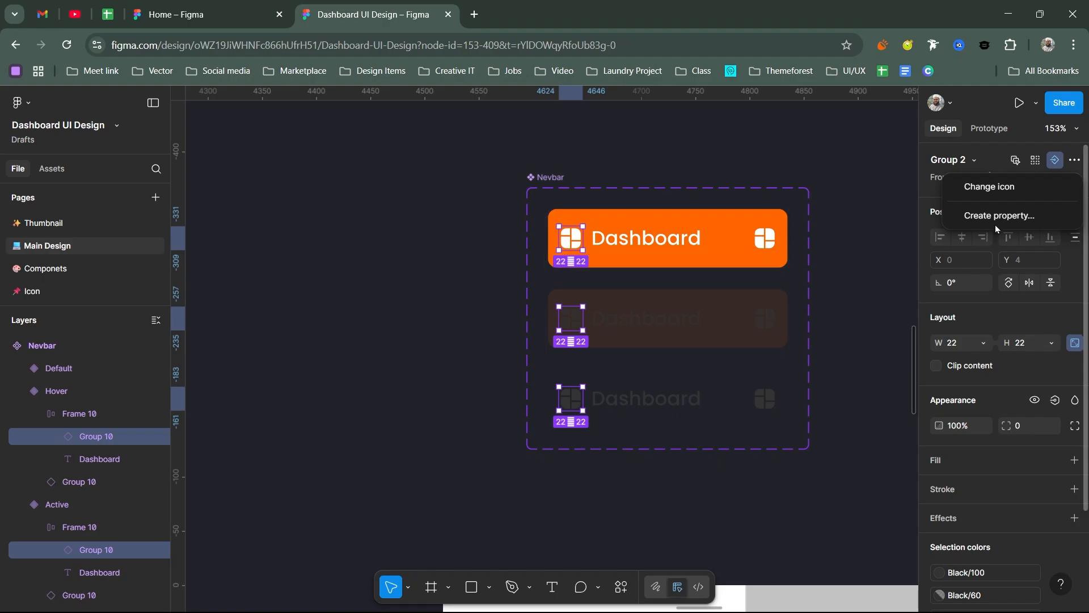
pyautogui.click(996, 217)
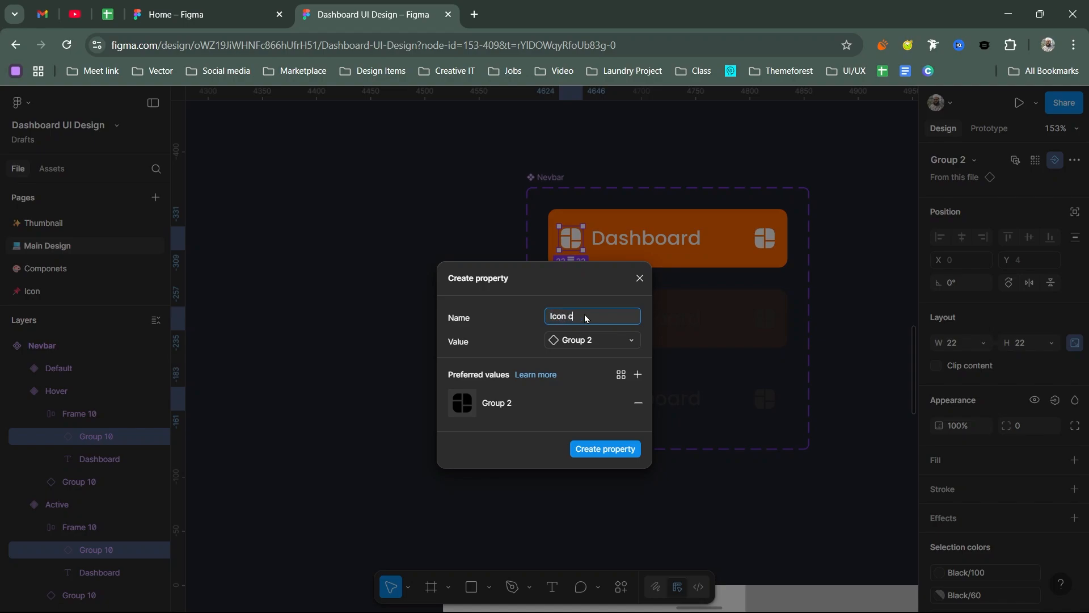
pyautogui.press('BackSpace')
pyautogui.press('BackSpace')
pyautogui.press('BackSpace')
pyautogui.press('BackSpace')
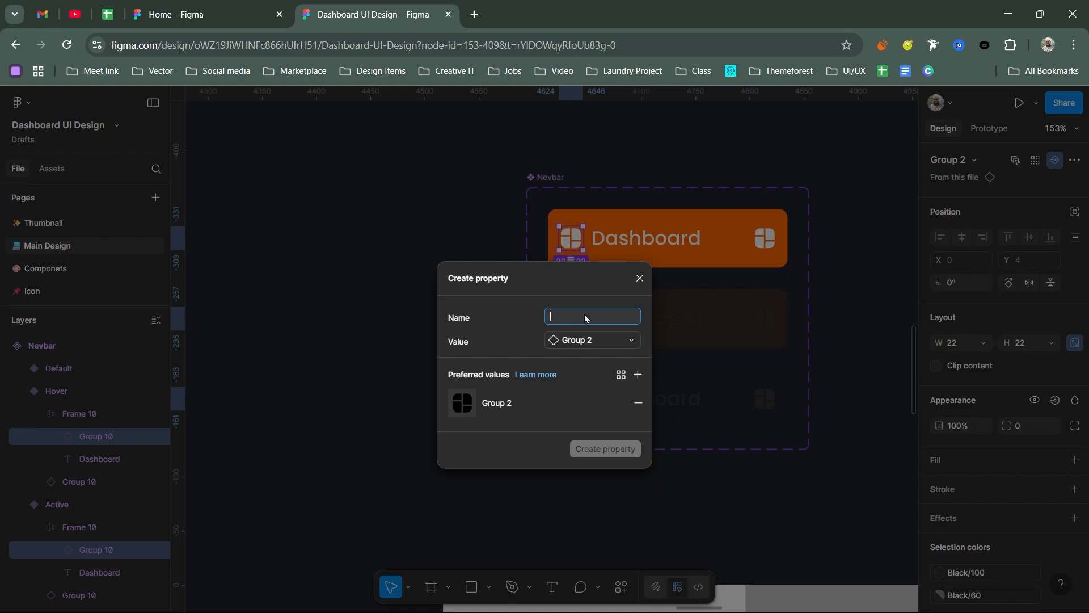
pyautogui.write('N')
pyautogui.press('Return')
# Step: Swap the Nev Icon on Slide 2's sidebar Nevbar instance, trying Group 4, Group 7 and IconSet and ending on Group 6
pyautogui.scroll(-2, 585, 318)
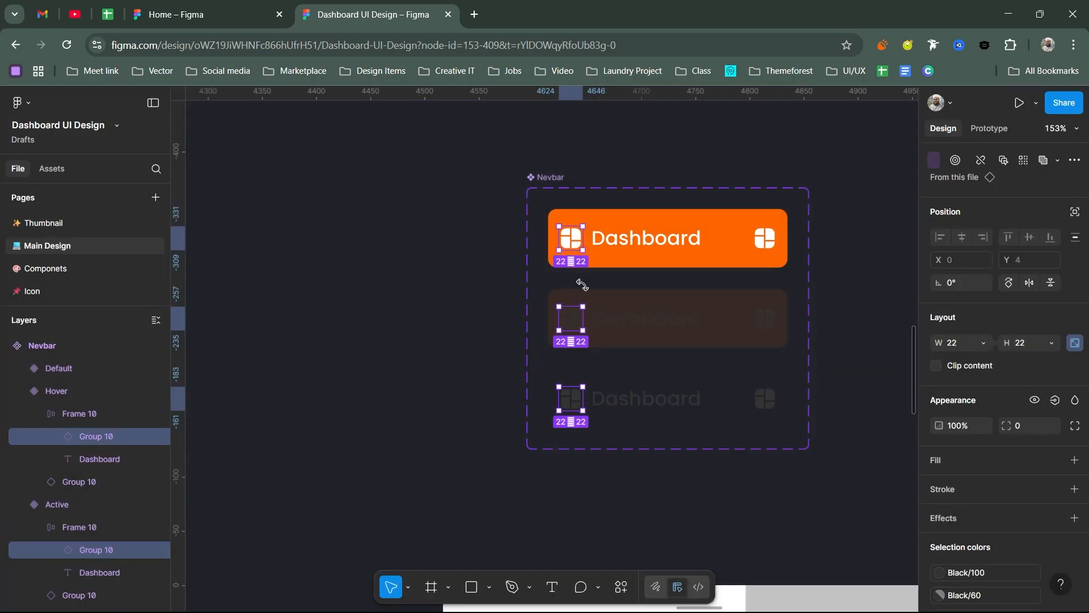
pyautogui.moveTo(641, 387); pyautogui.dragTo(601, 247)
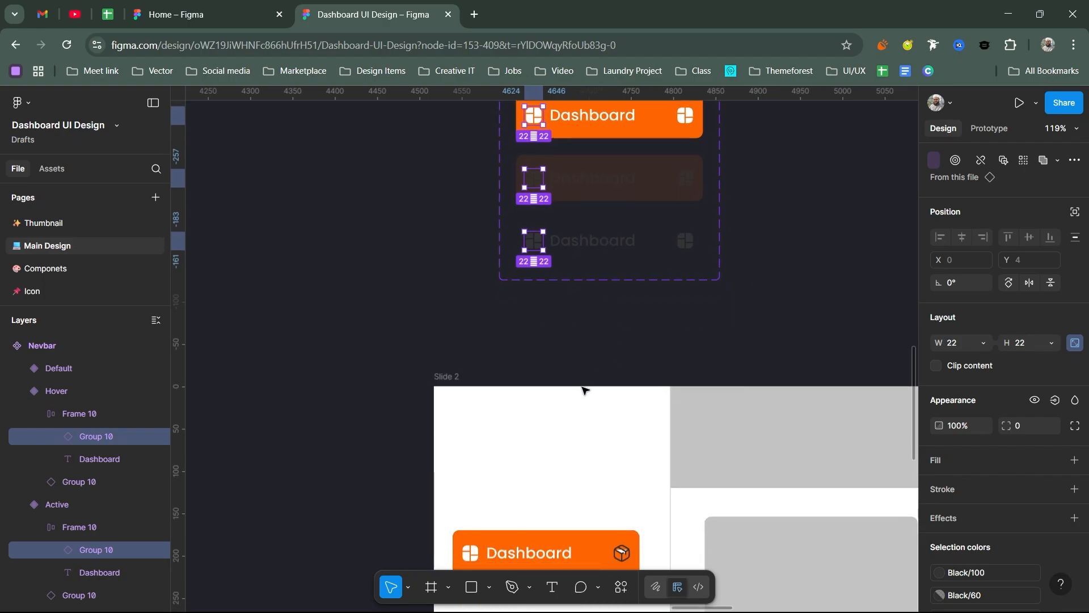
pyautogui.scroll(-3, 584, 388)
pyautogui.moveTo(582, 382); pyautogui.dragTo(571, 254)
pyautogui.scroll(4, 533, 360)
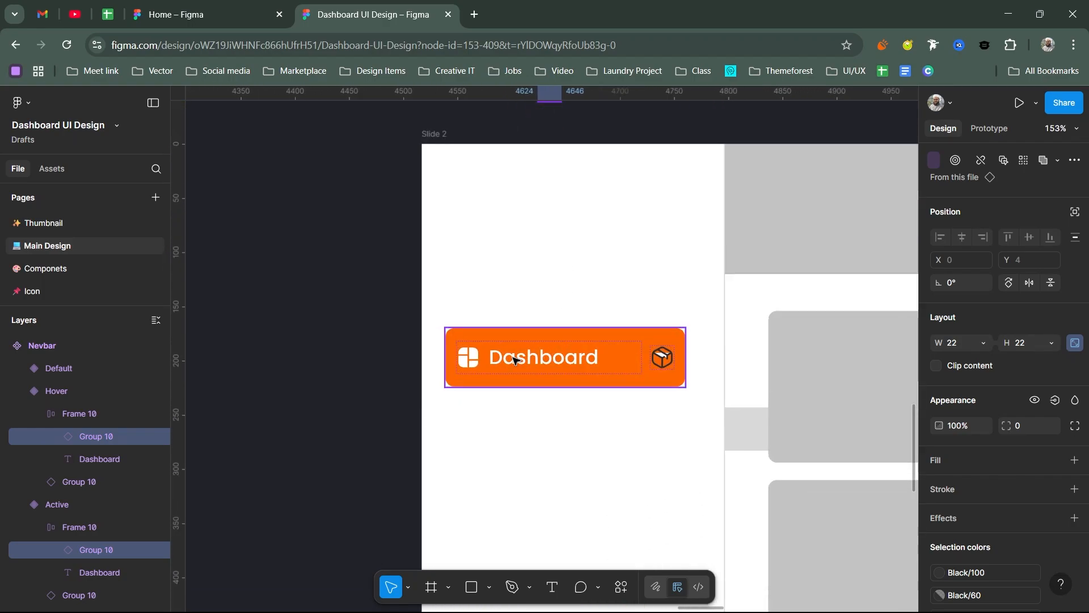
pyautogui.click(510, 355)
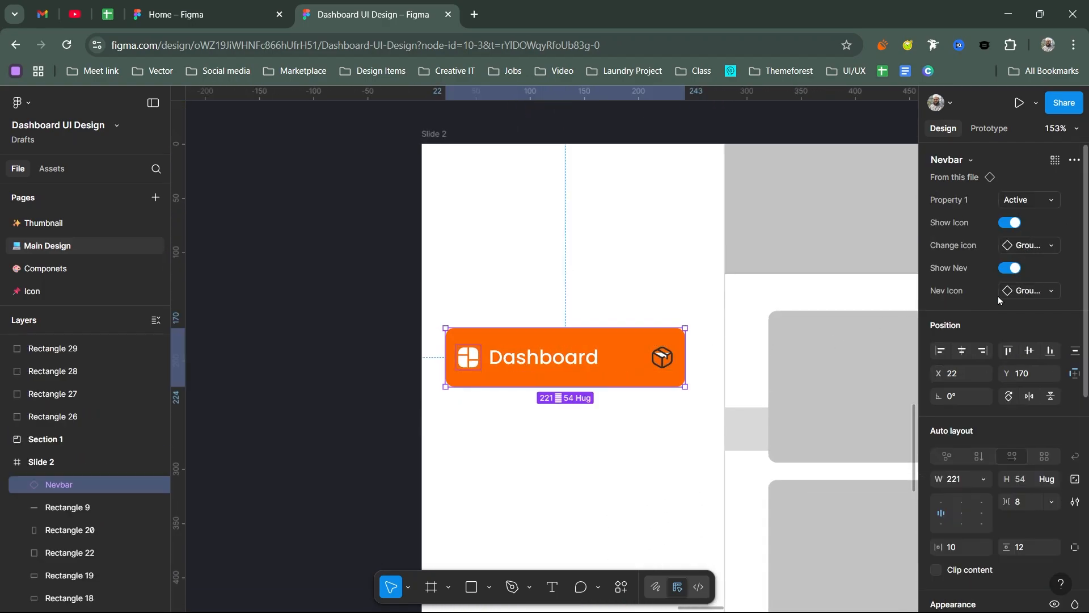
pyautogui.click(1029, 293)
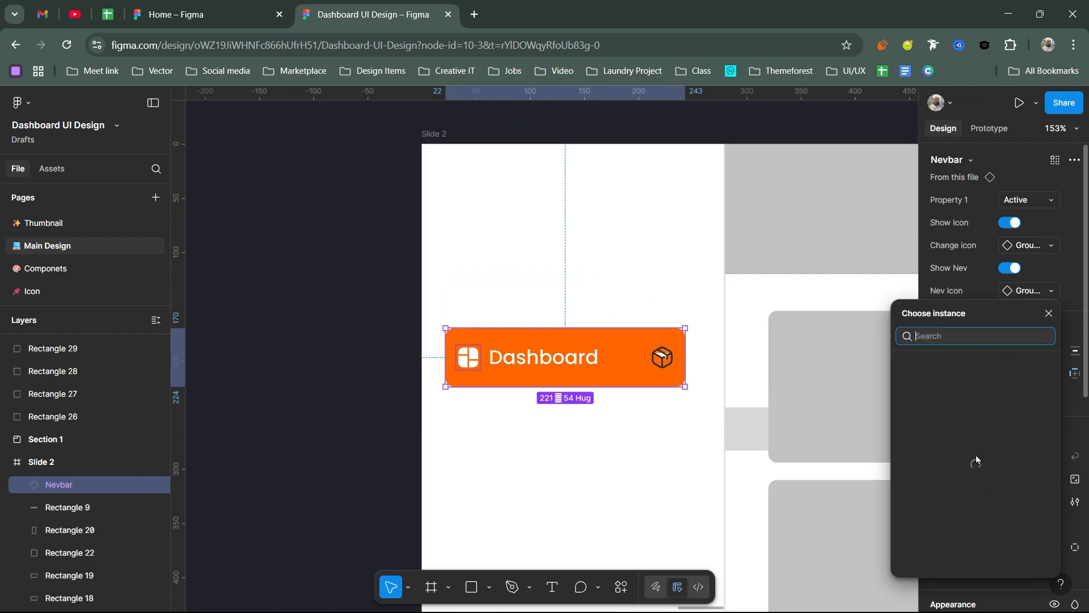
pyautogui.click(938, 523)
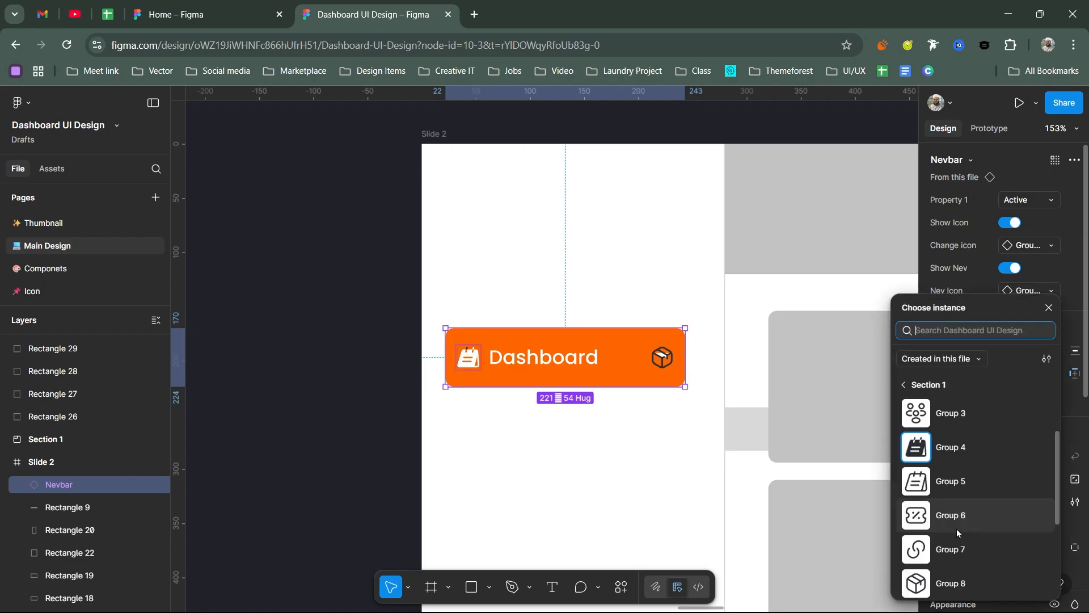
pyautogui.click(948, 555)
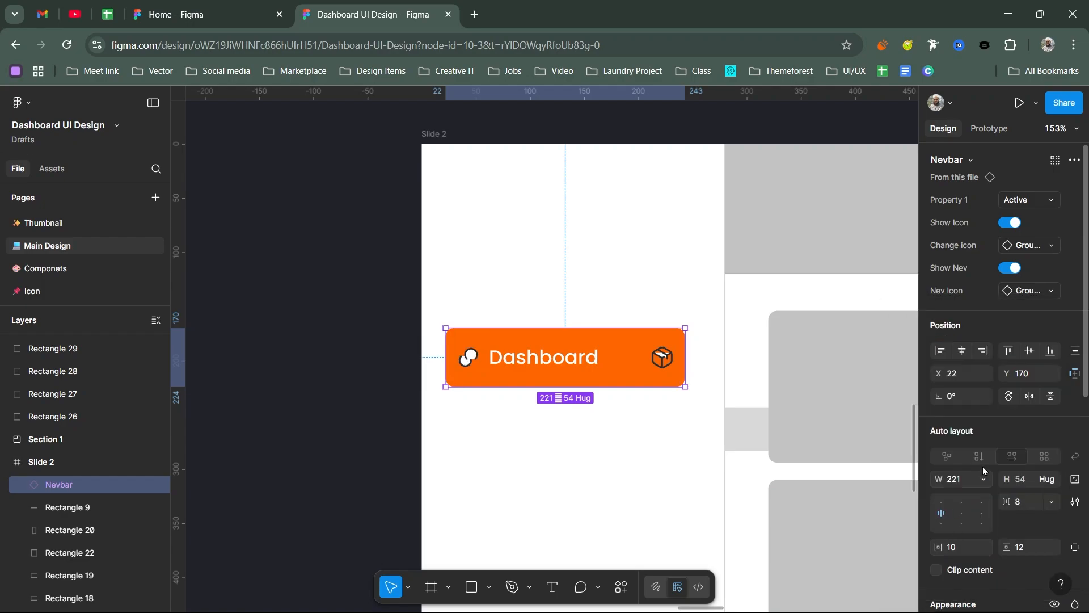
pyautogui.click(1031, 296)
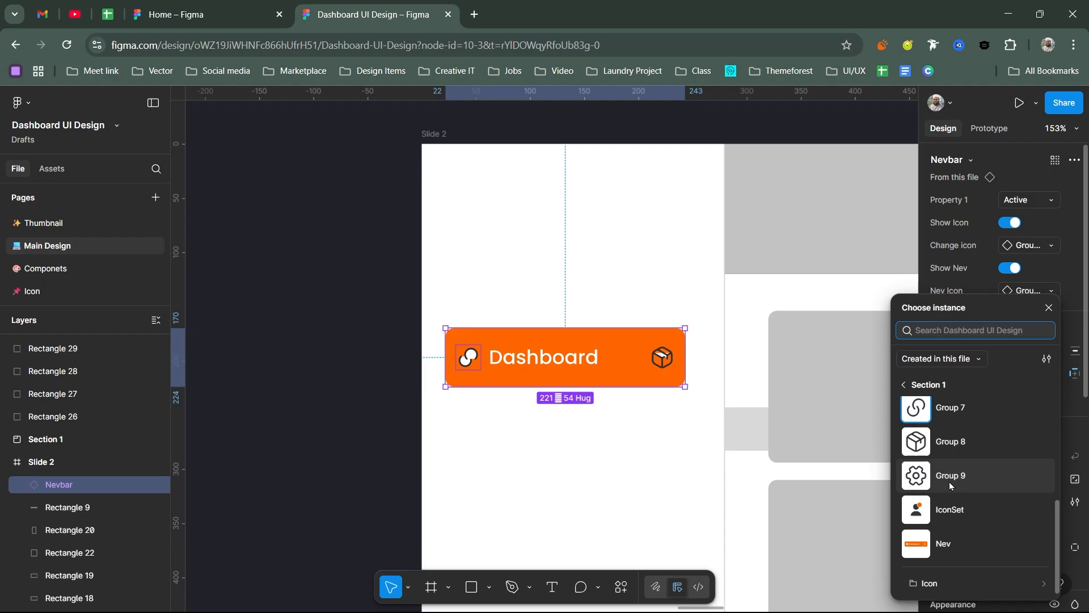
pyautogui.click(941, 510)
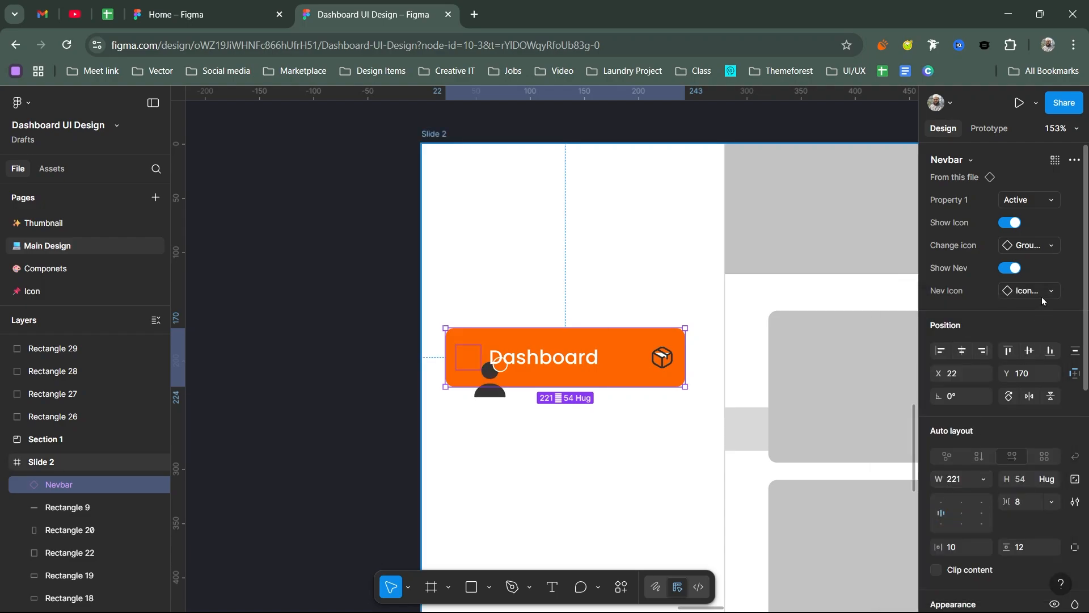
pyautogui.click(1027, 293)
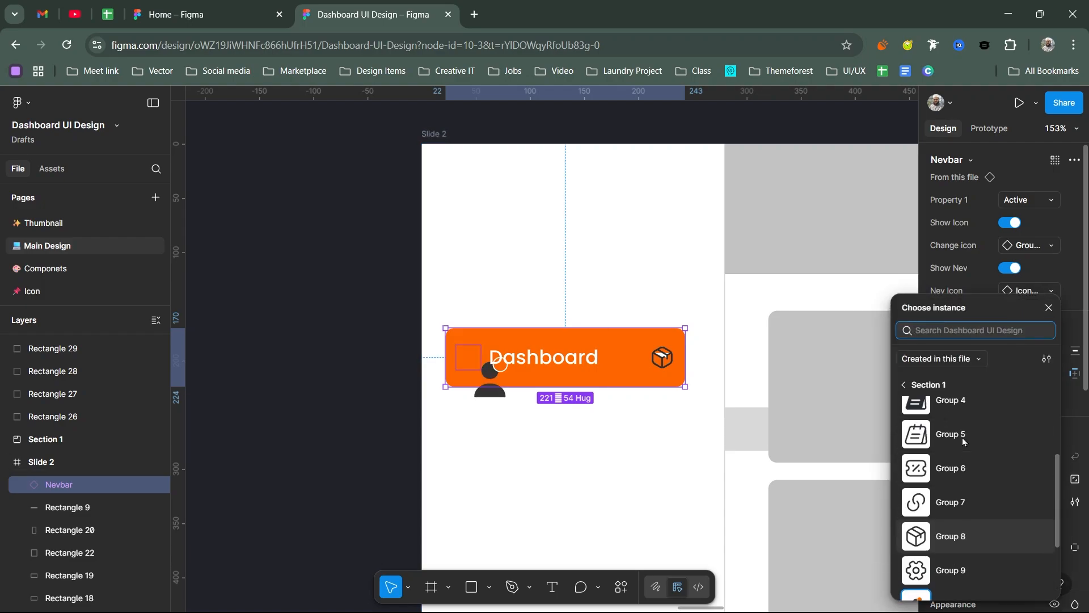
pyautogui.click(959, 468)
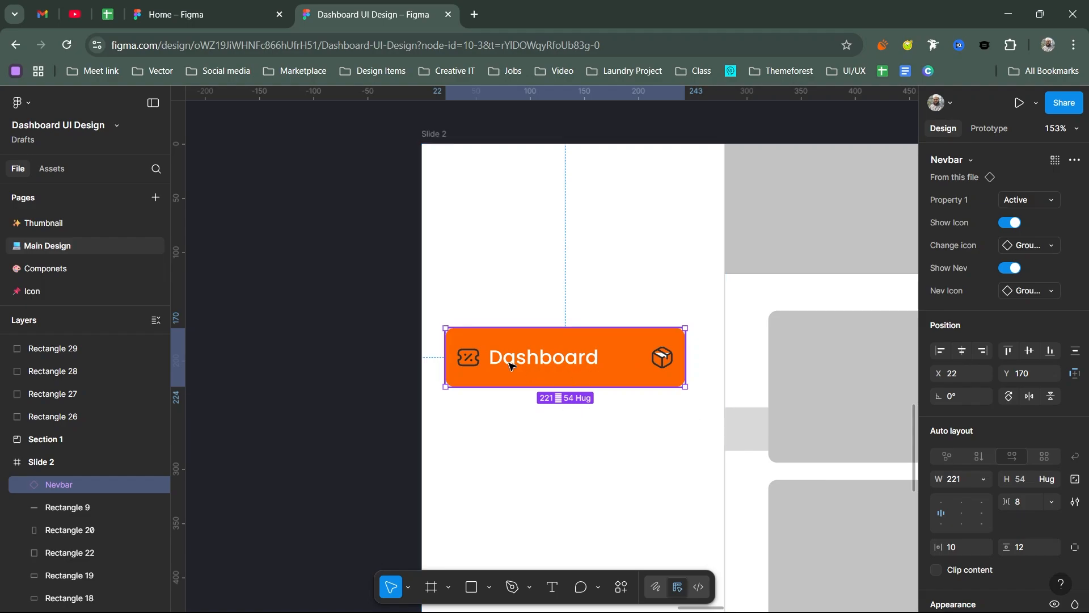
pyautogui.scroll(-3, 580, 342)
pyautogui.hscroll(5, 557, 296)
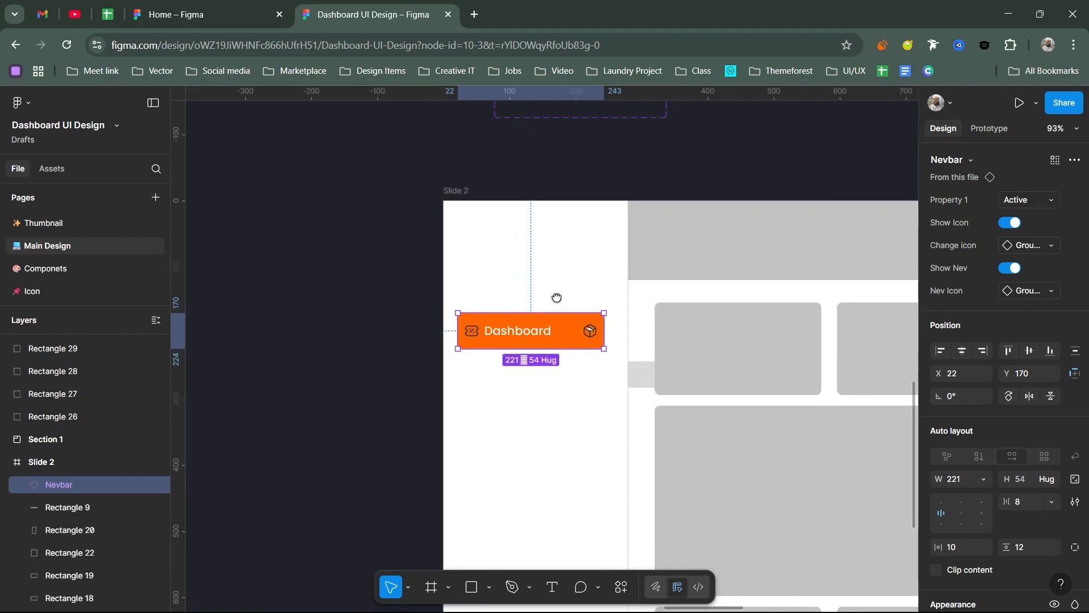
pyautogui.scroll(4, 533, 304)
pyautogui.moveTo(516, 353); pyautogui.dragTo(512, 368)
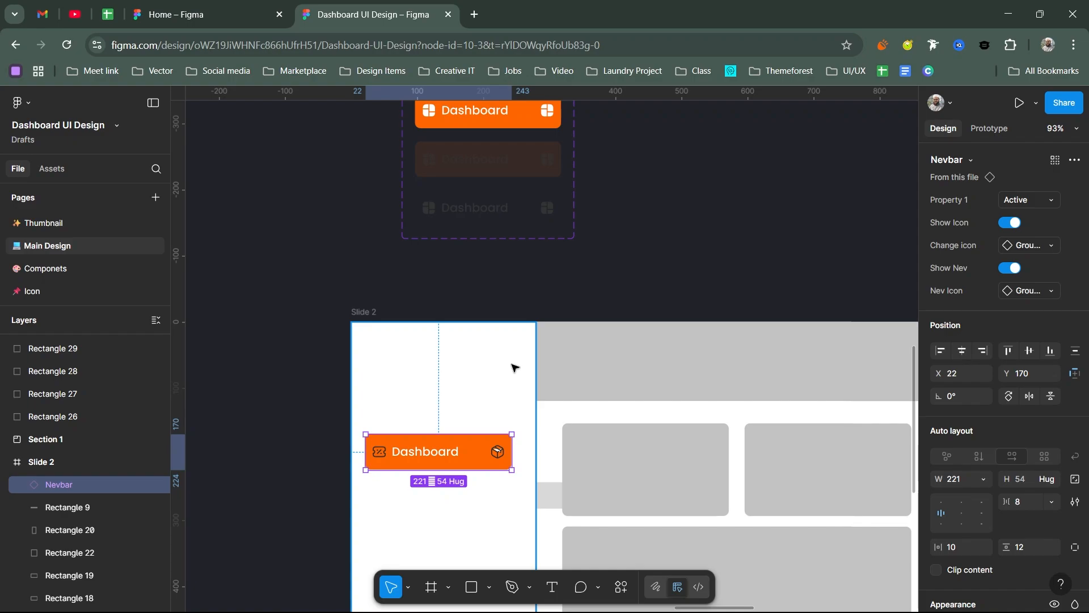
pyautogui.scroll(-5, 512, 367)
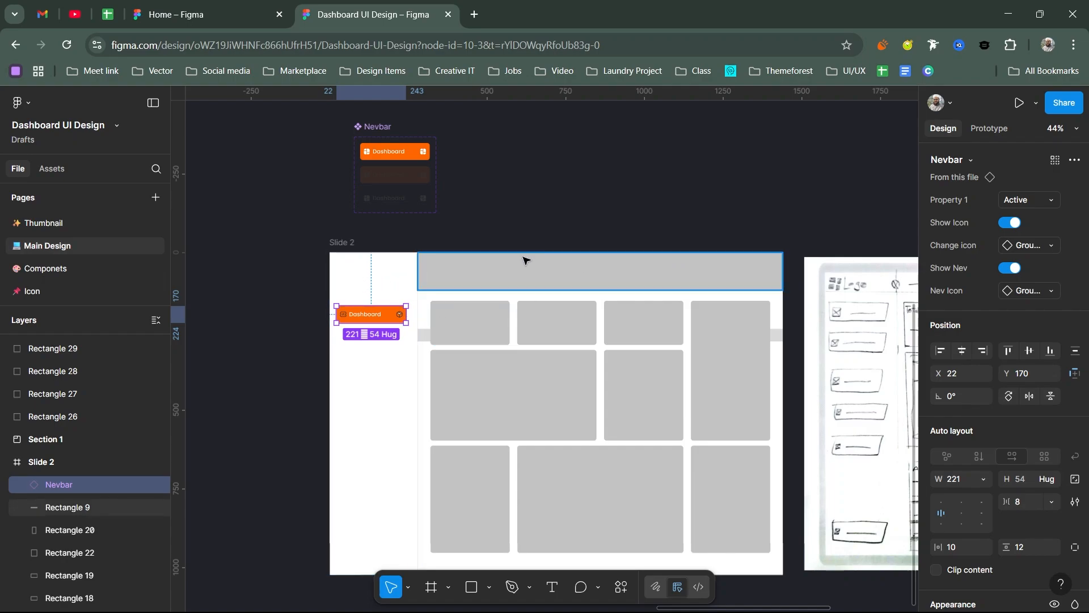
pyautogui.scroll(3, 523, 260)
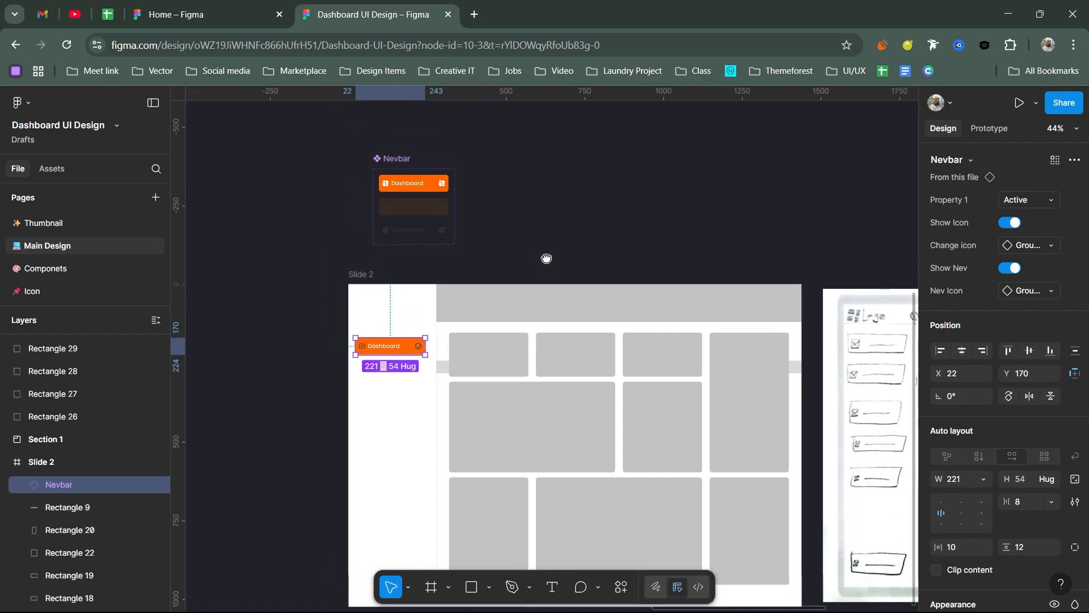
pyautogui.hscroll(-2, 530, 199)
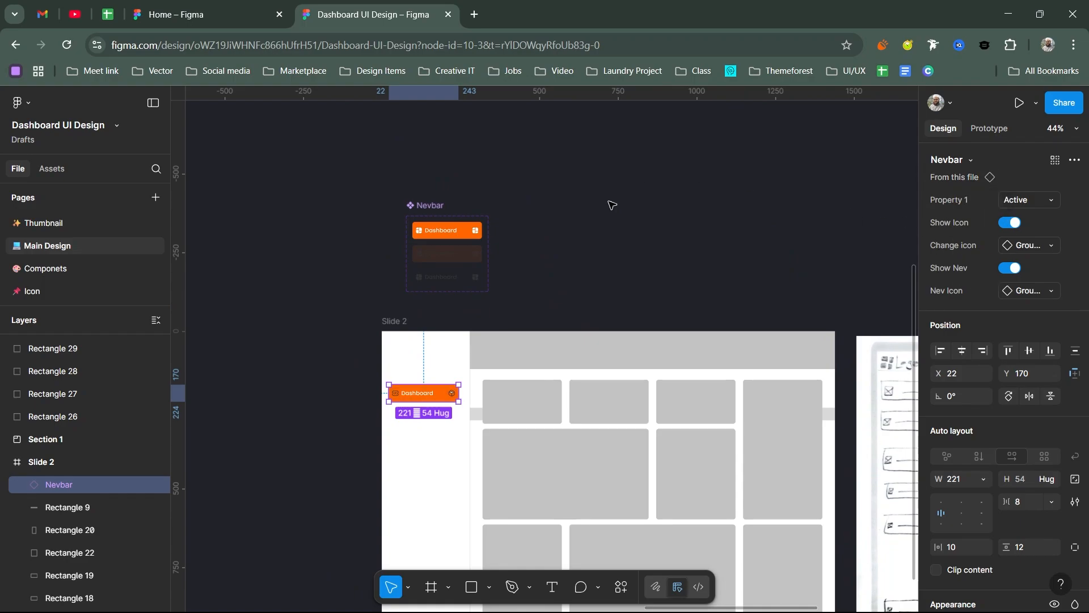
pyautogui.scroll(3, 429, 228)
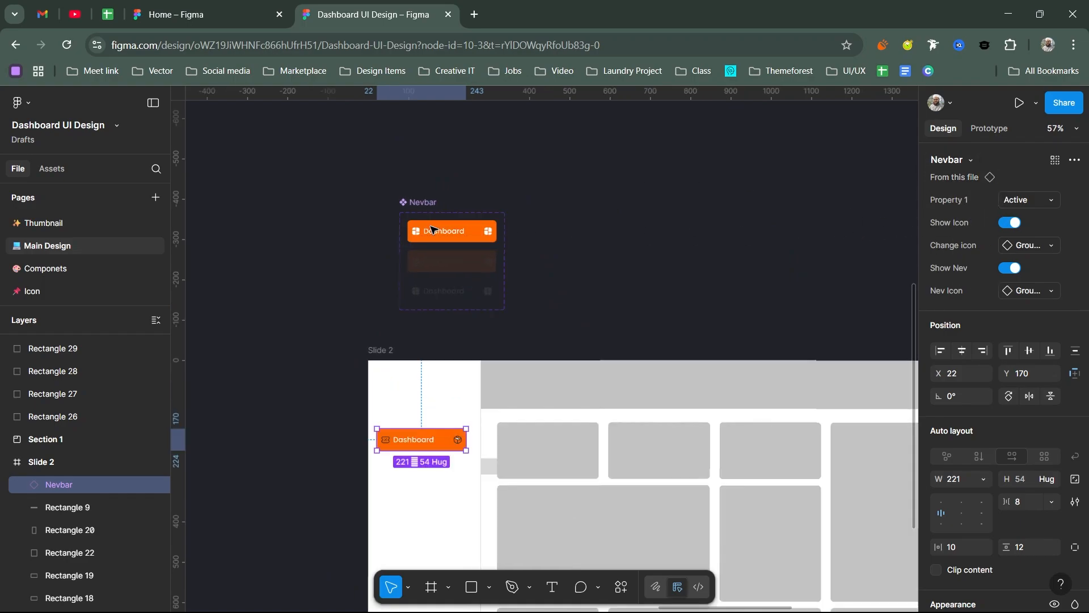